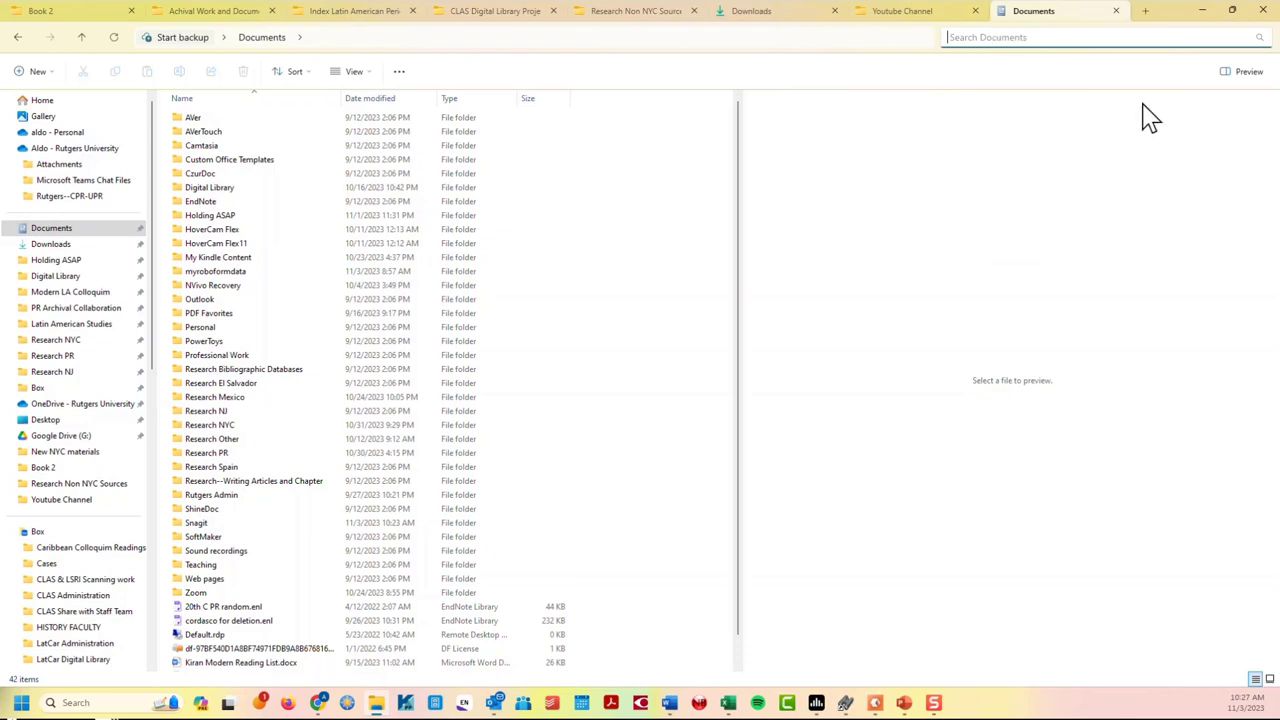
- Put the file manager away and switch from the browser to Copernic Desktop Search
left_click(1200, 12)
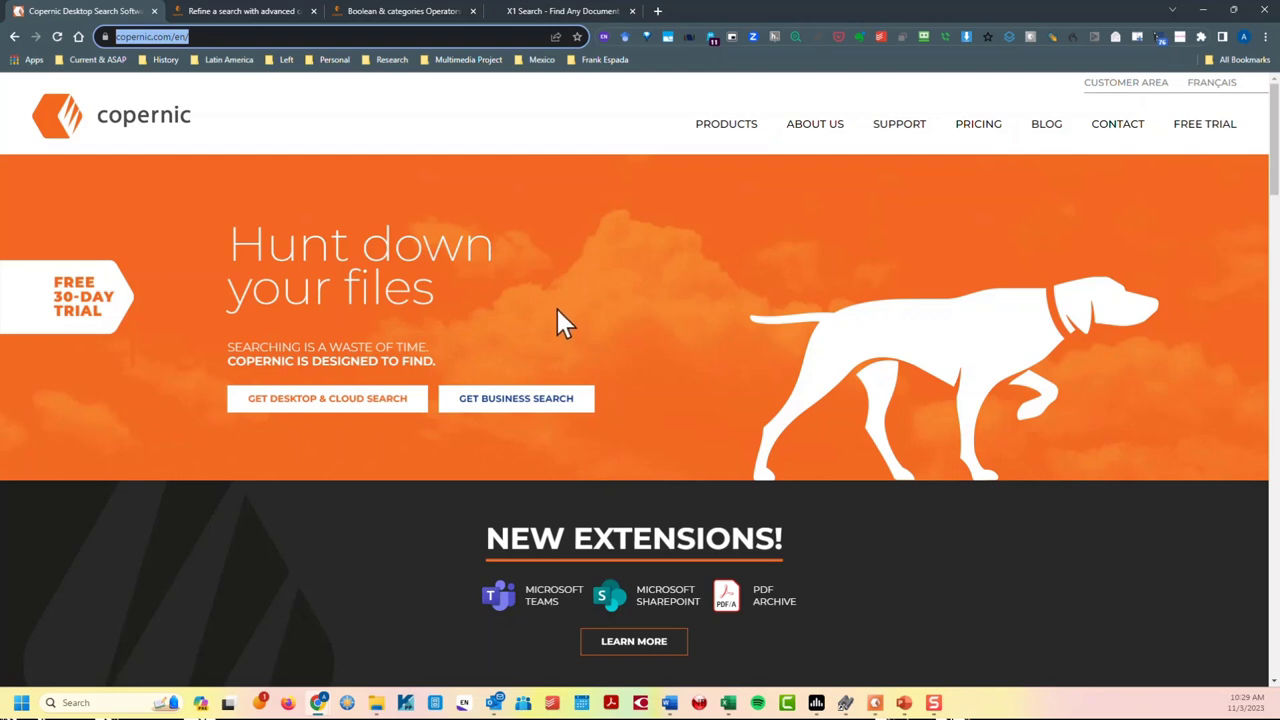
left_click(585, 243)
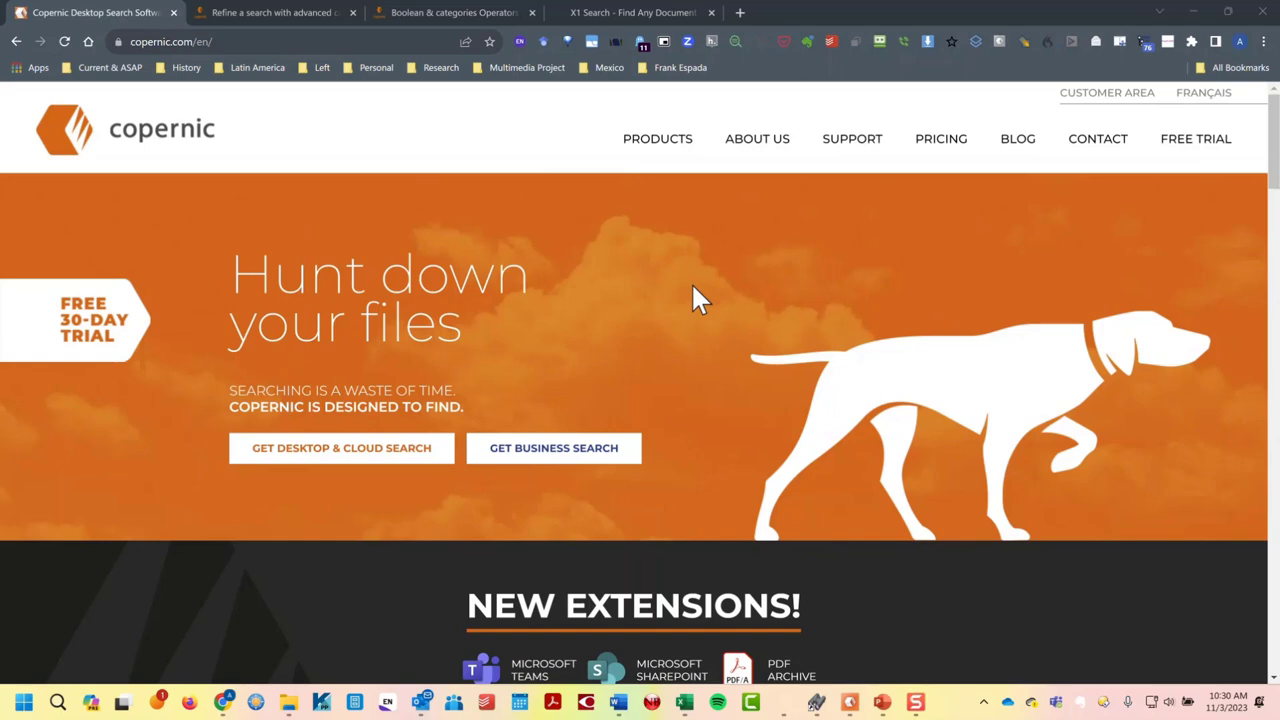
key("alt+Tab")
key("alt+Tab")
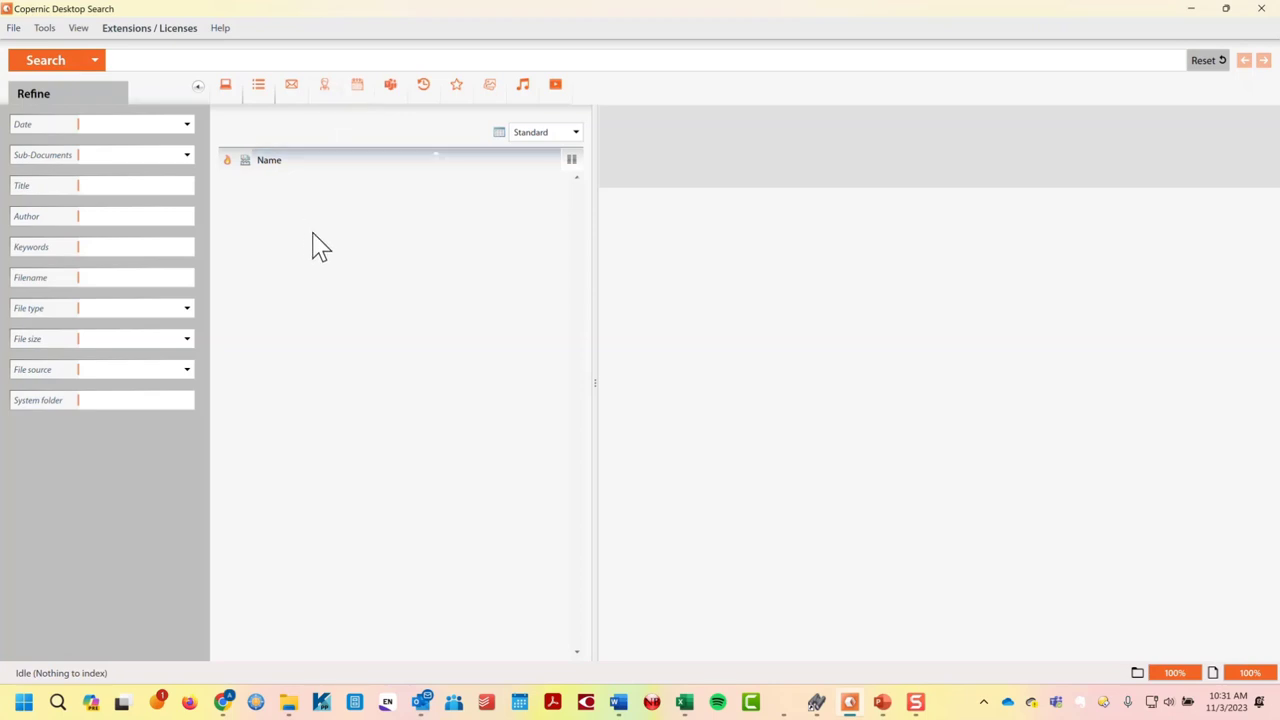
- Examine the indexing performance modes and the choices for updating the index
left_click(50, 36)
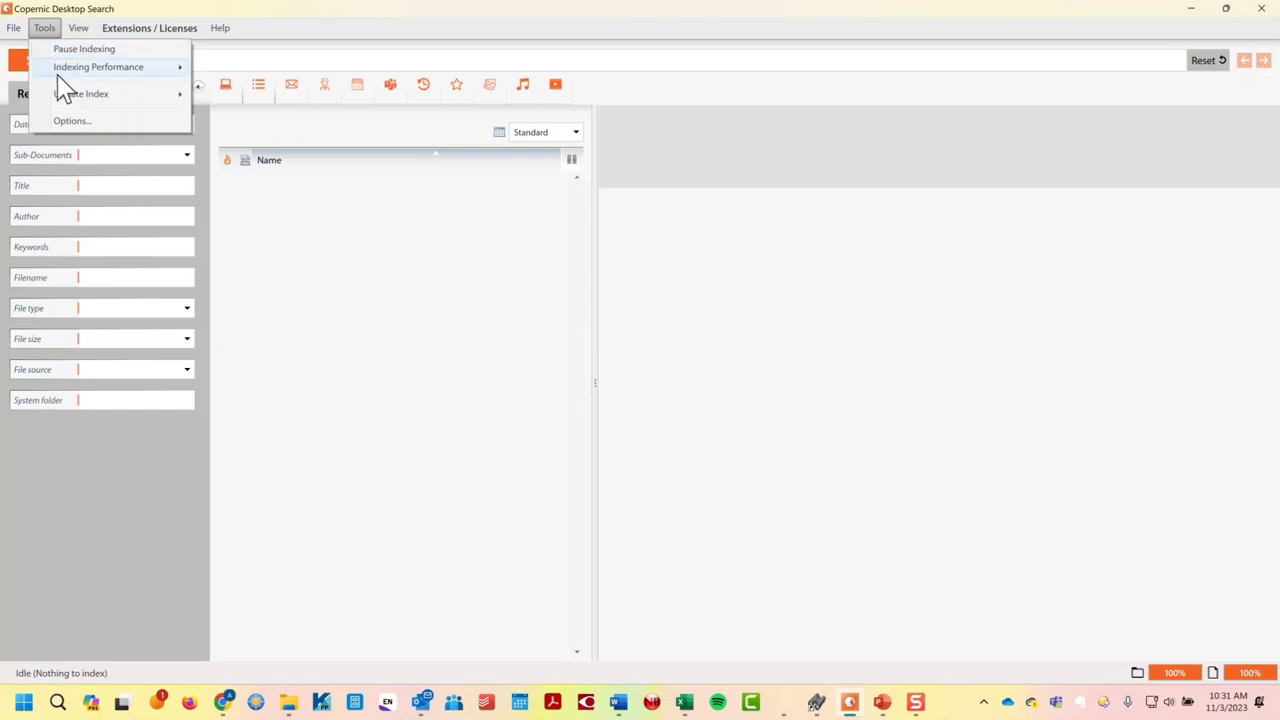
mouse_move(58, 78)
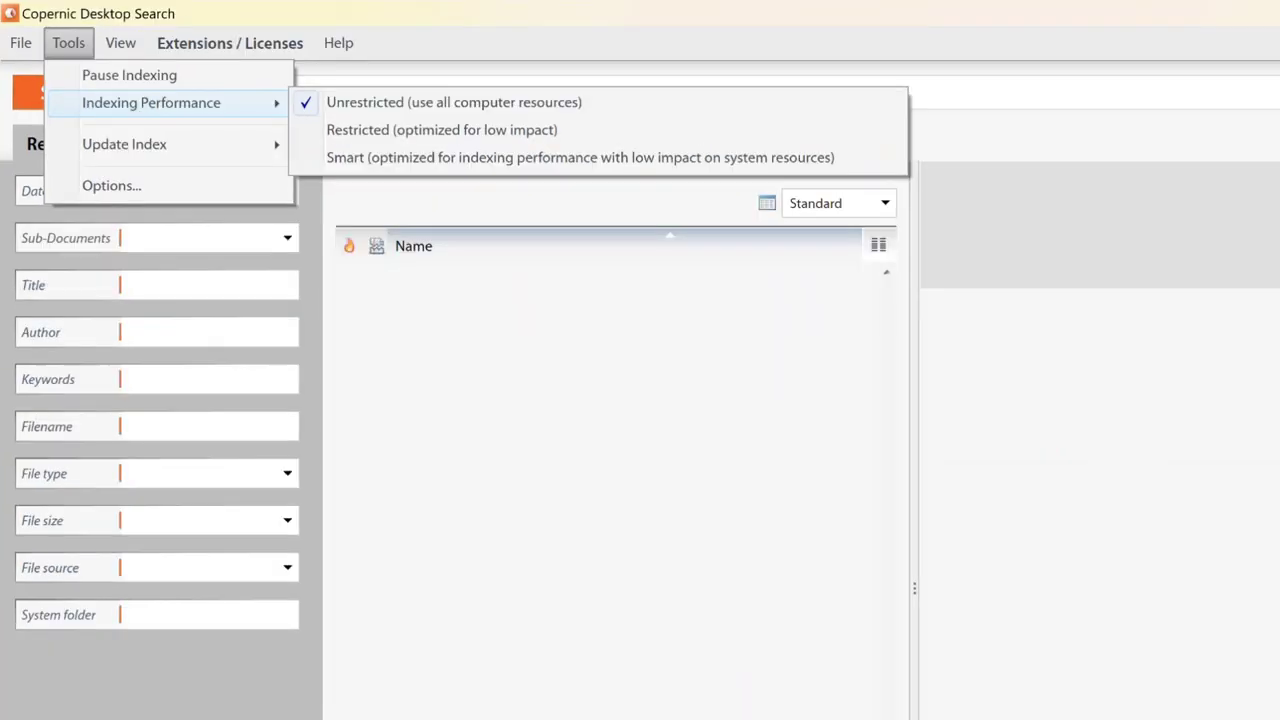
left_click(162, 98)
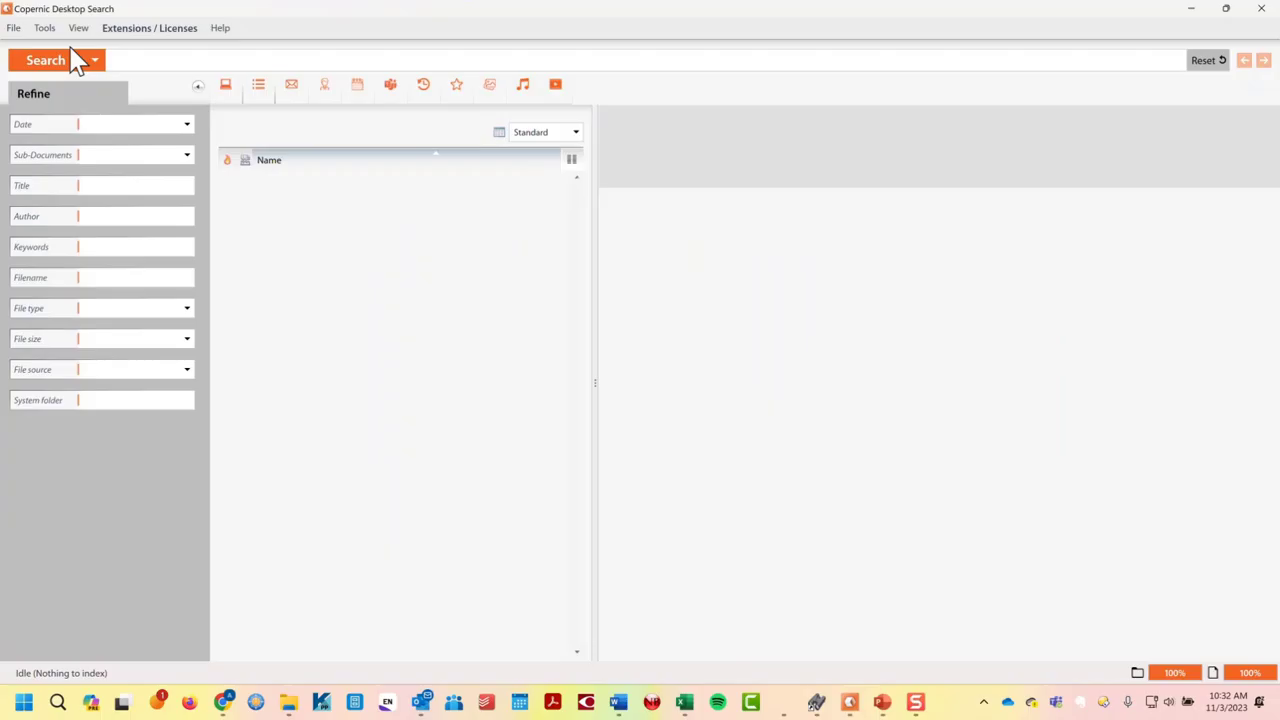
left_click(47, 28)
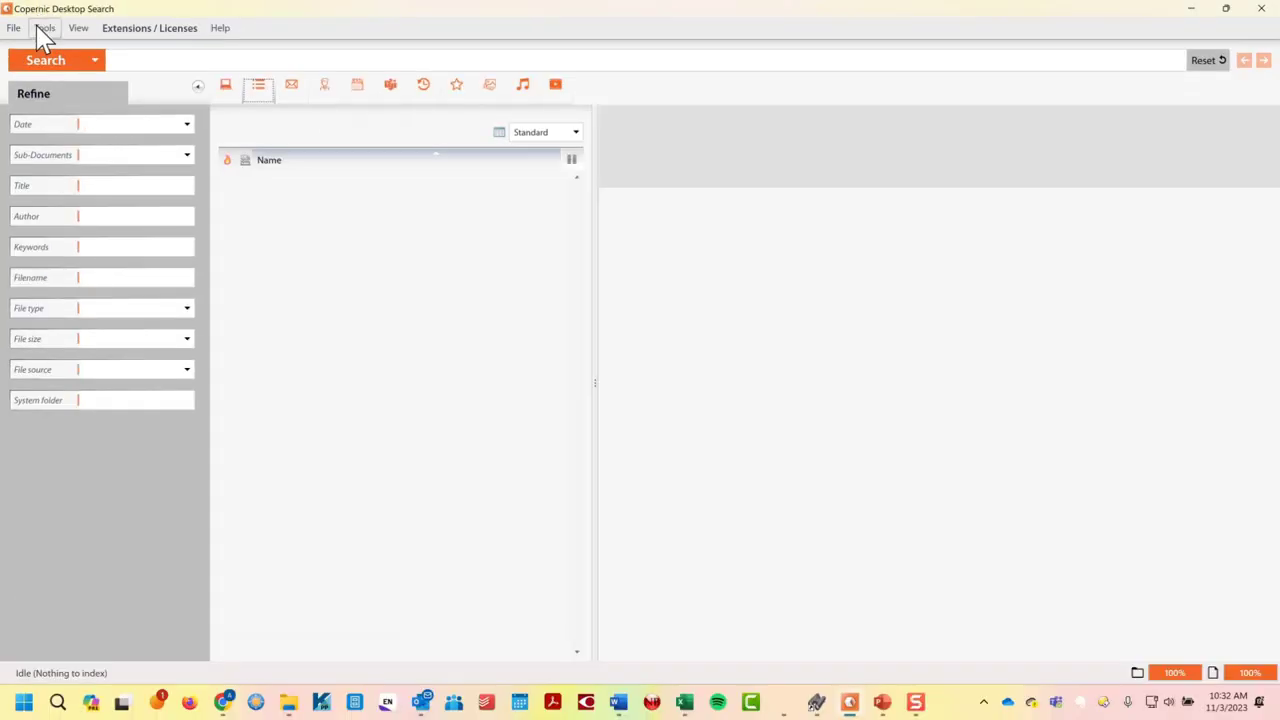
left_click(134, 84)
mouse_move(80, 104)
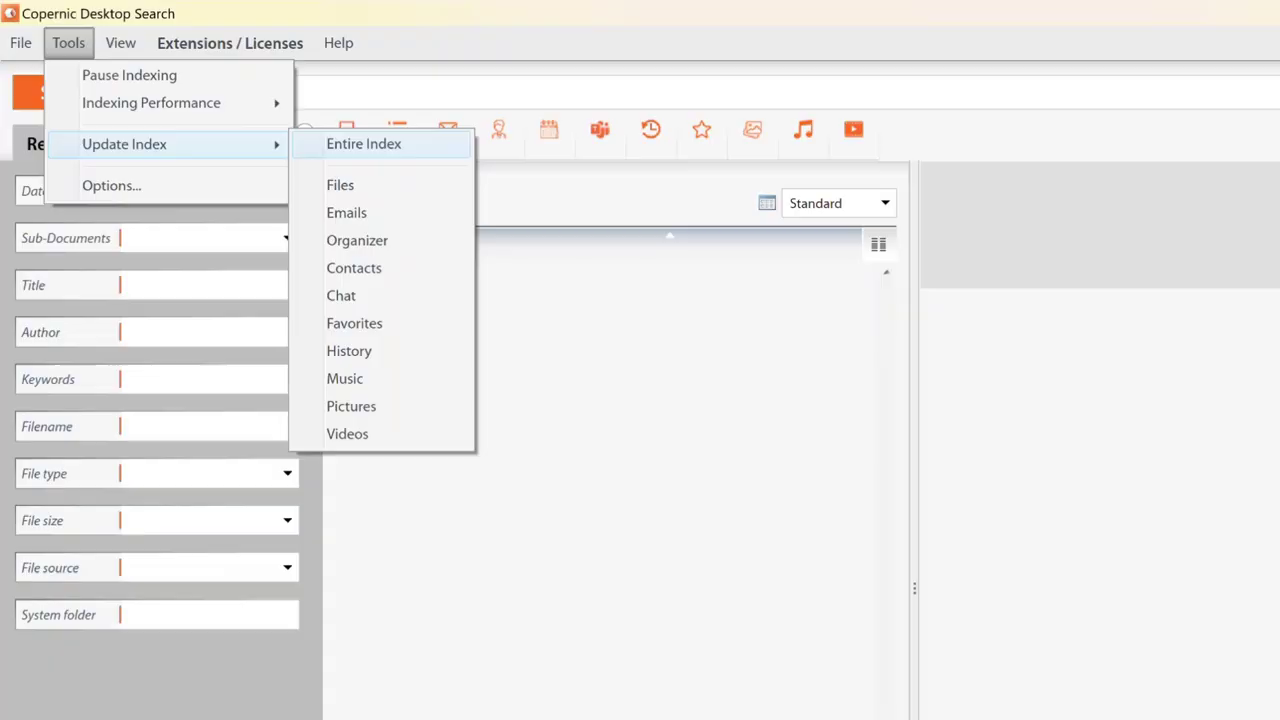
left_click(363, 143)
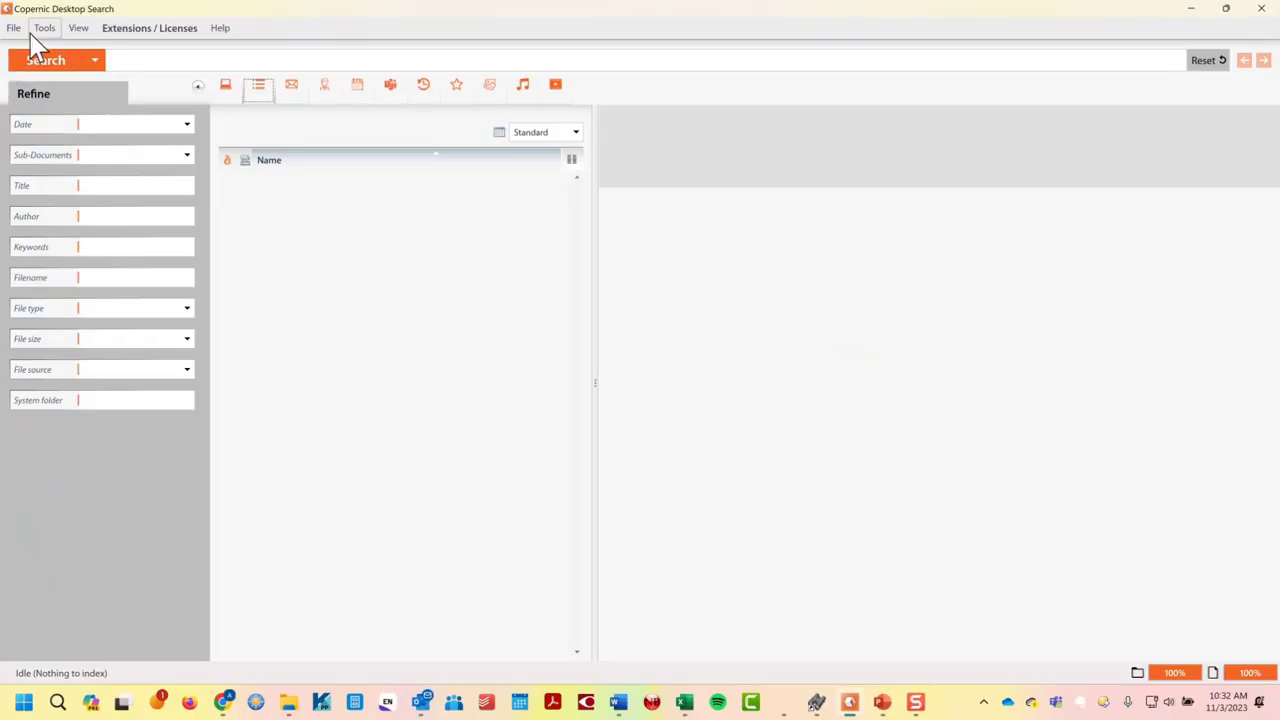
- Examine which folders are indexed in the Files options, and return to the main view
left_click(68, 42)
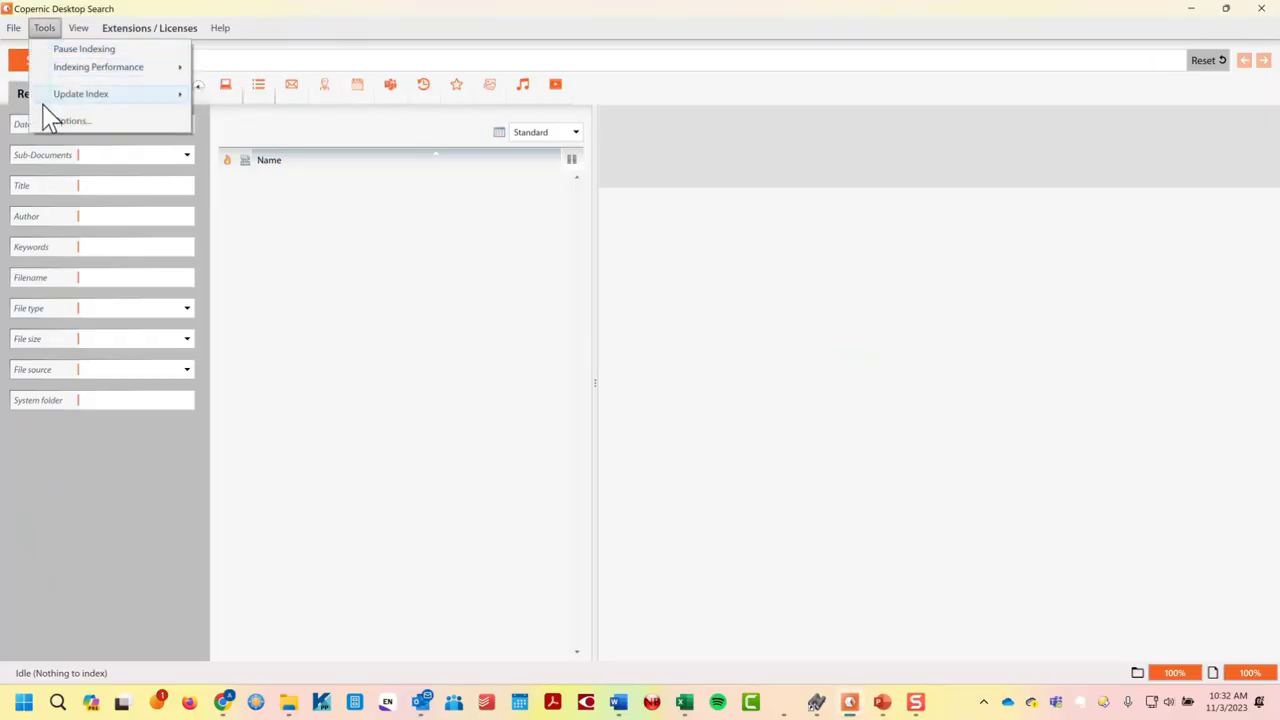
left_click(52, 120)
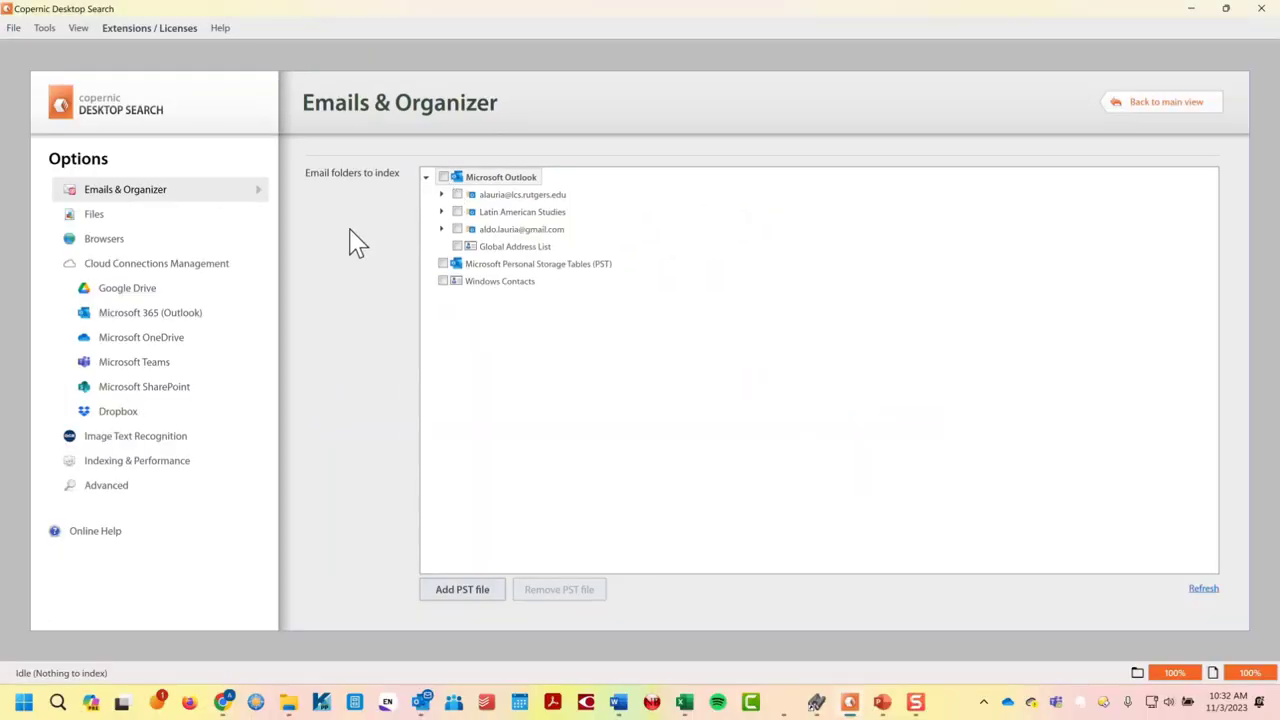
left_click(108, 216)
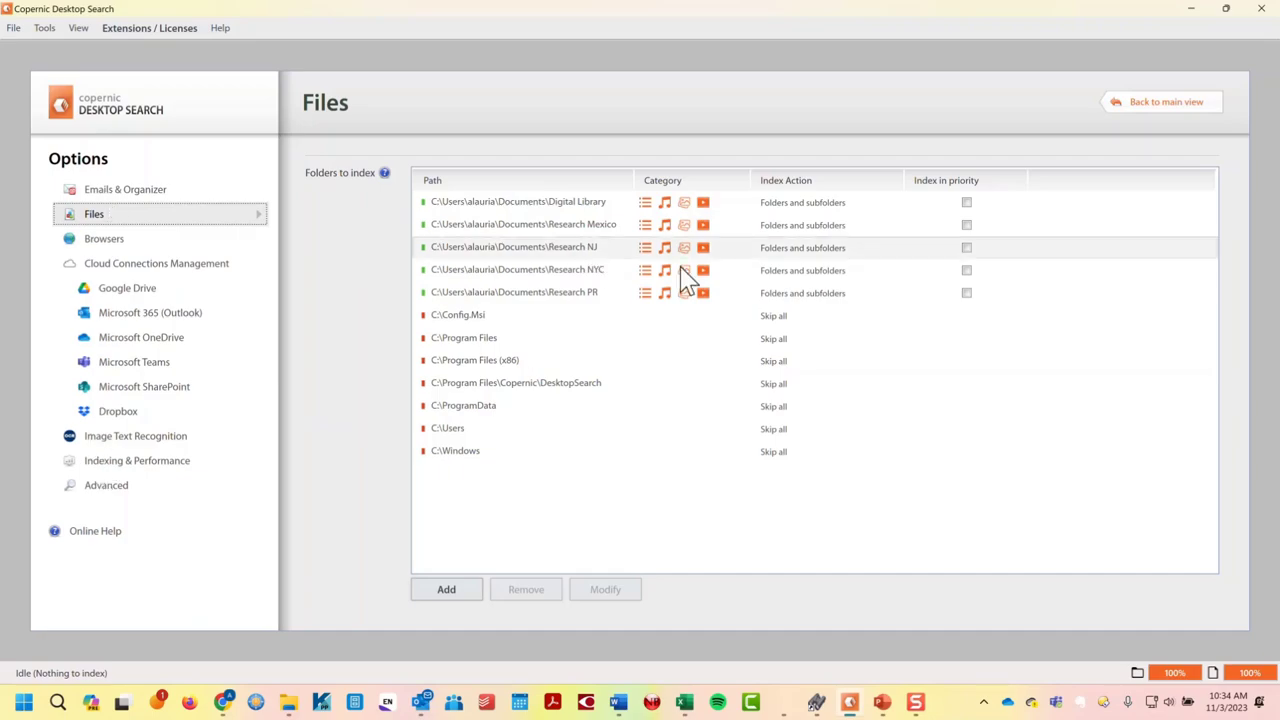
left_click(1152, 109)
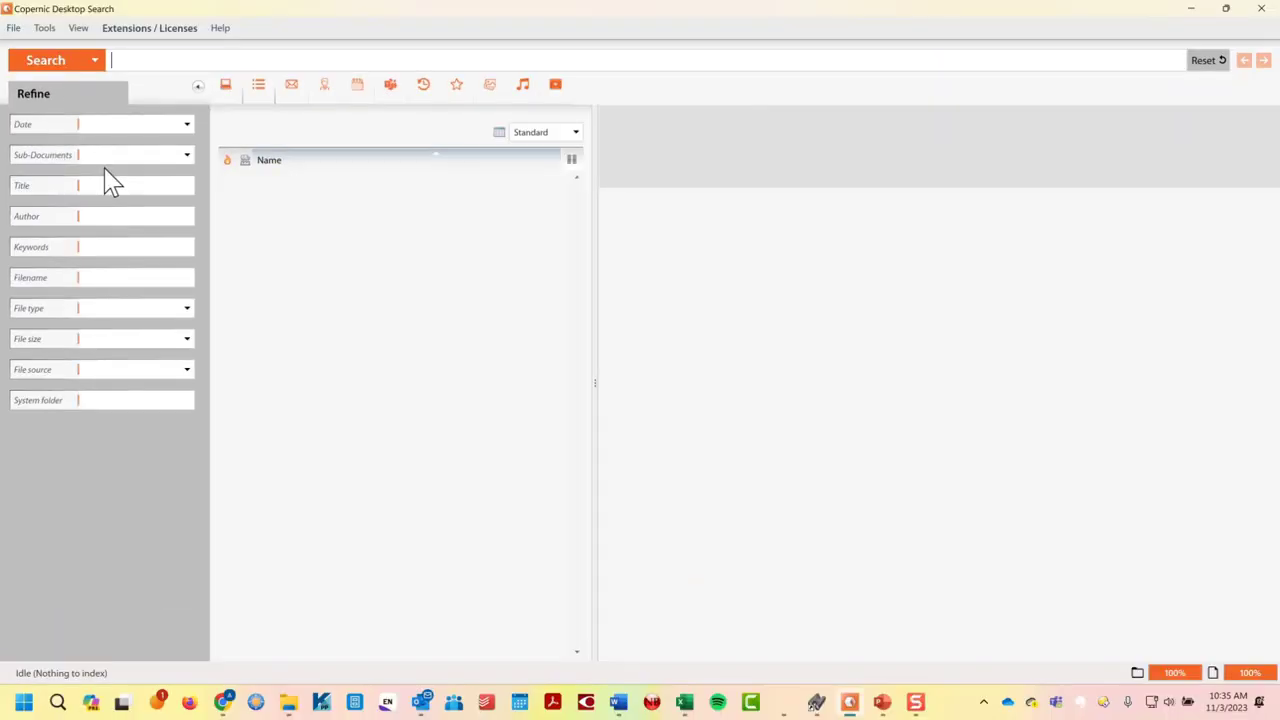
- Try refining the search by the title "notes", and clear the title filter again
left_click(390, 227)
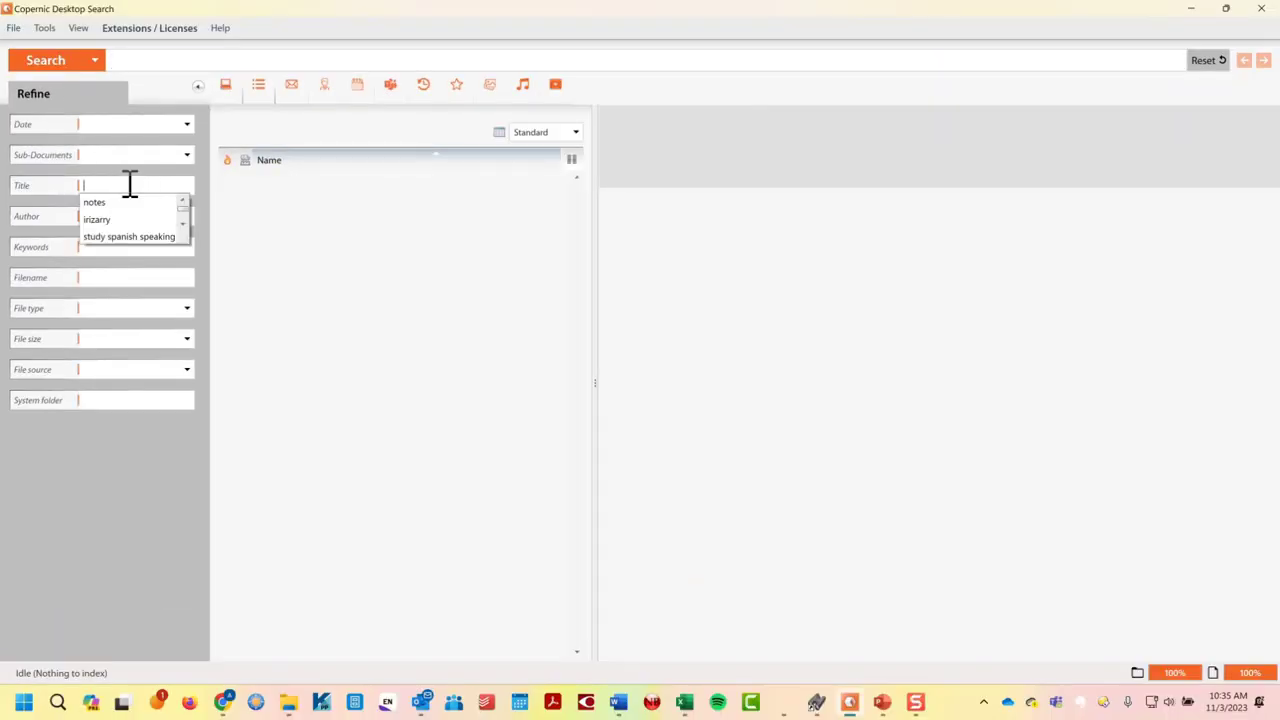
type("n")
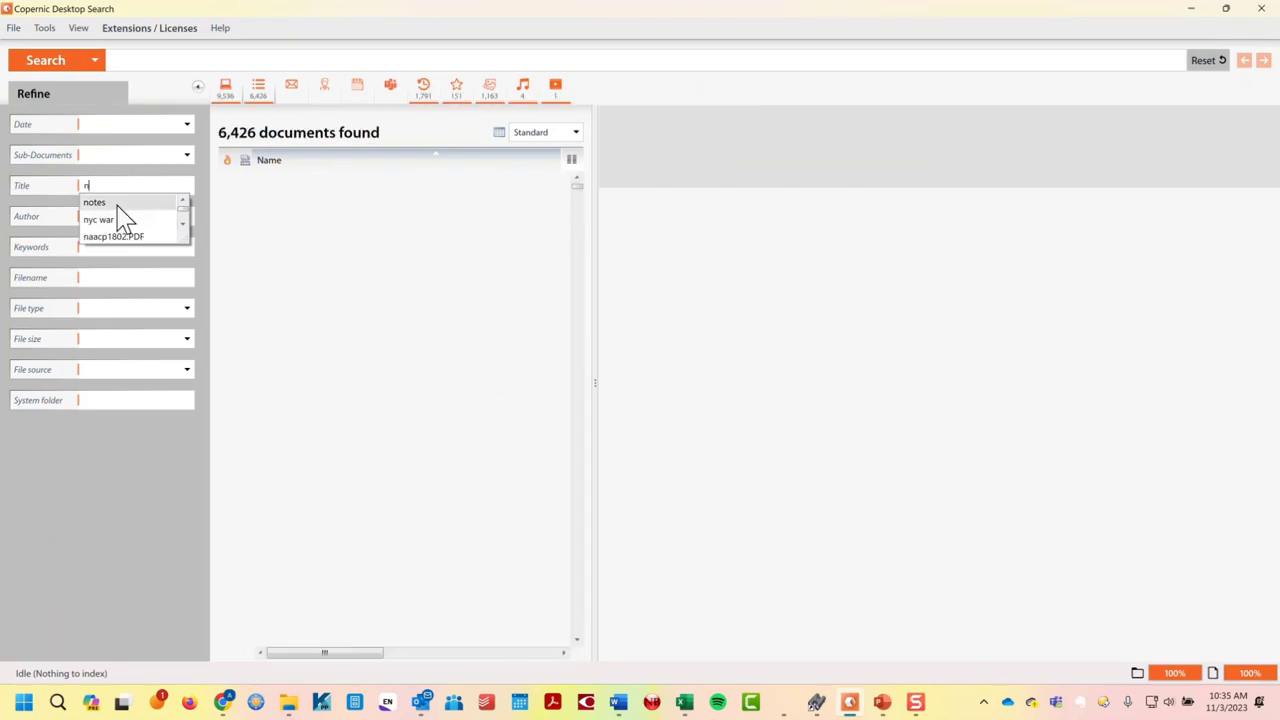
left_click(120, 217)
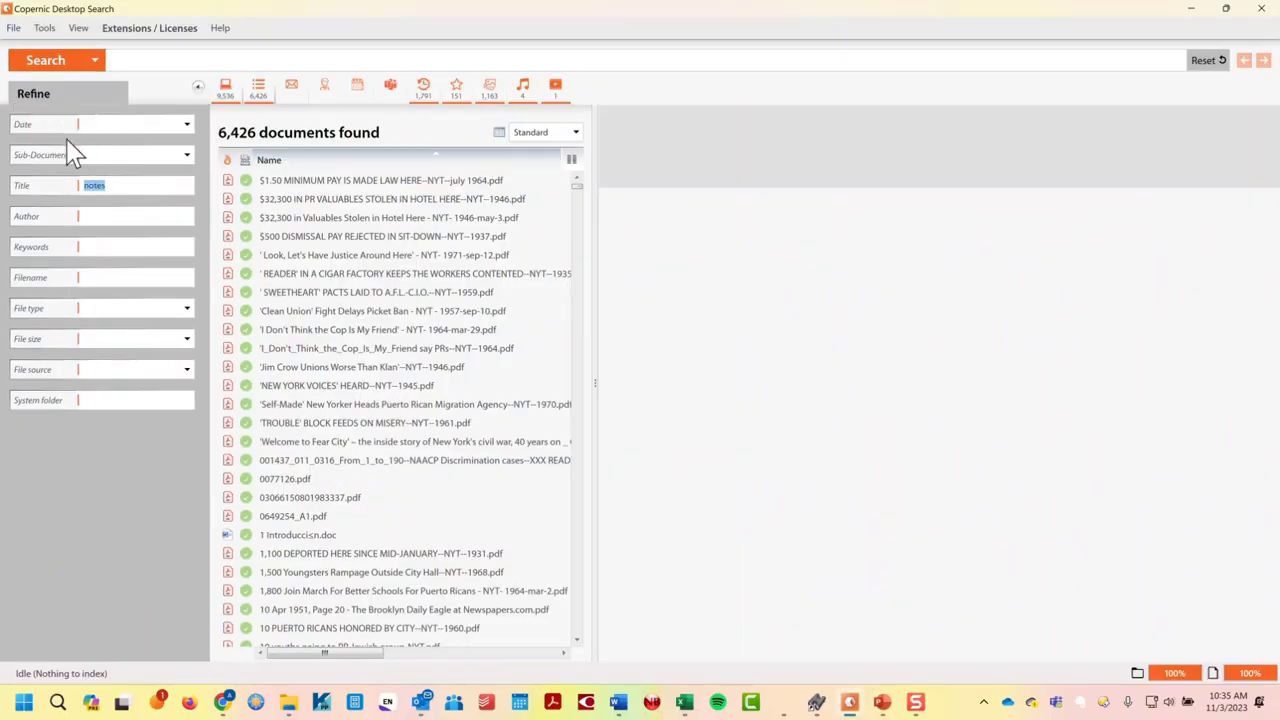
left_click(262, 90)
left_click_drag(126, 189, 70, 197)
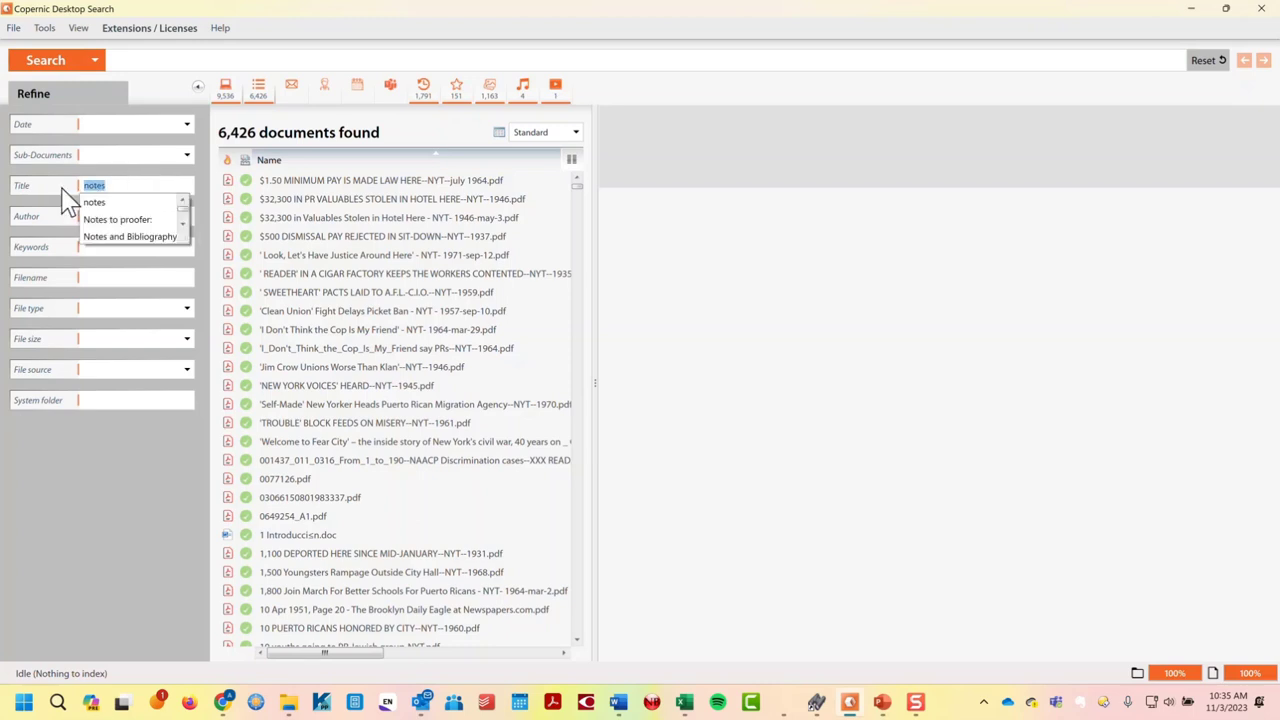
key("BackSpace")
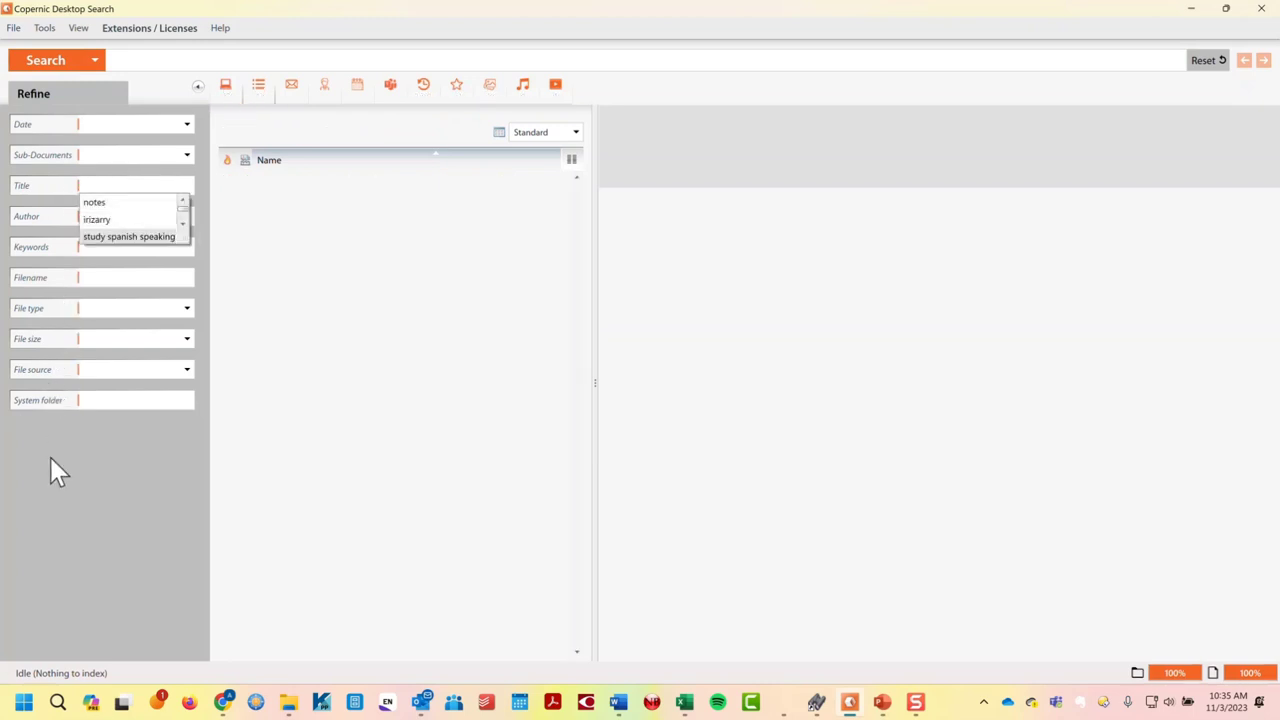
left_click(55, 500)
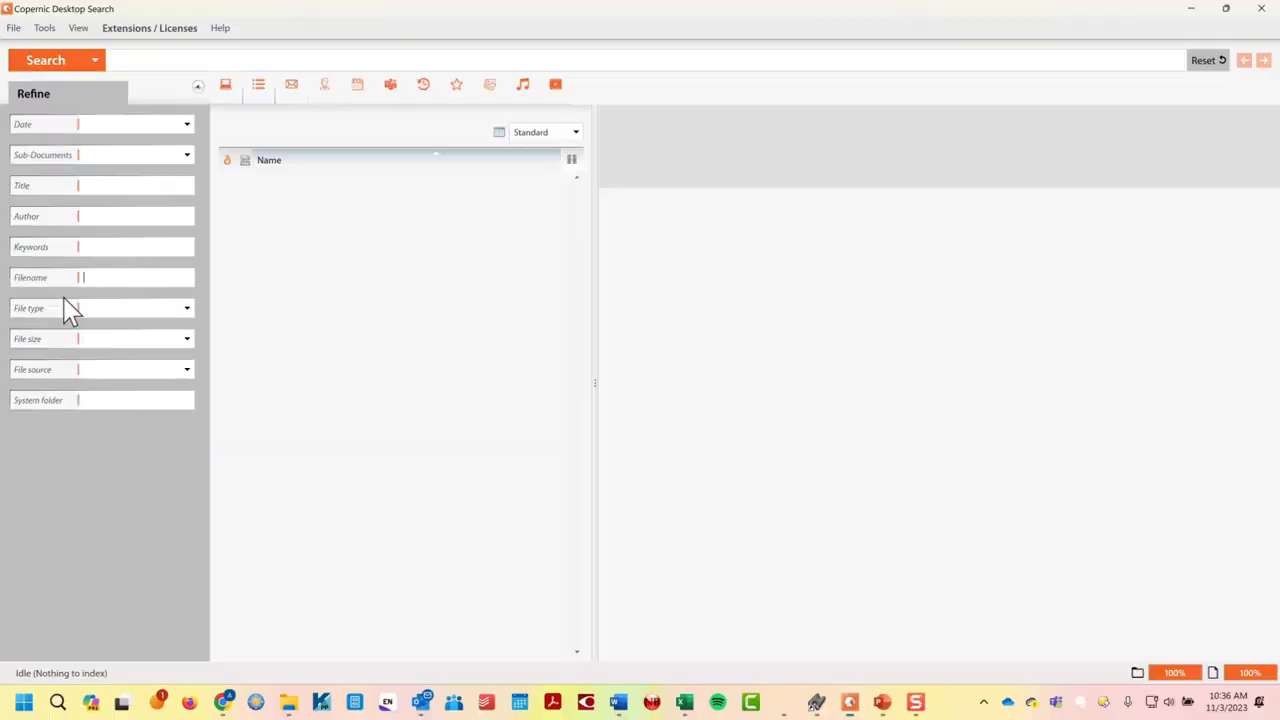
- Try limiting the search to the Adobe PDF Document file type, check the file size choices, and empty the file type filter
left_click(186, 310)
left_click(157, 338)
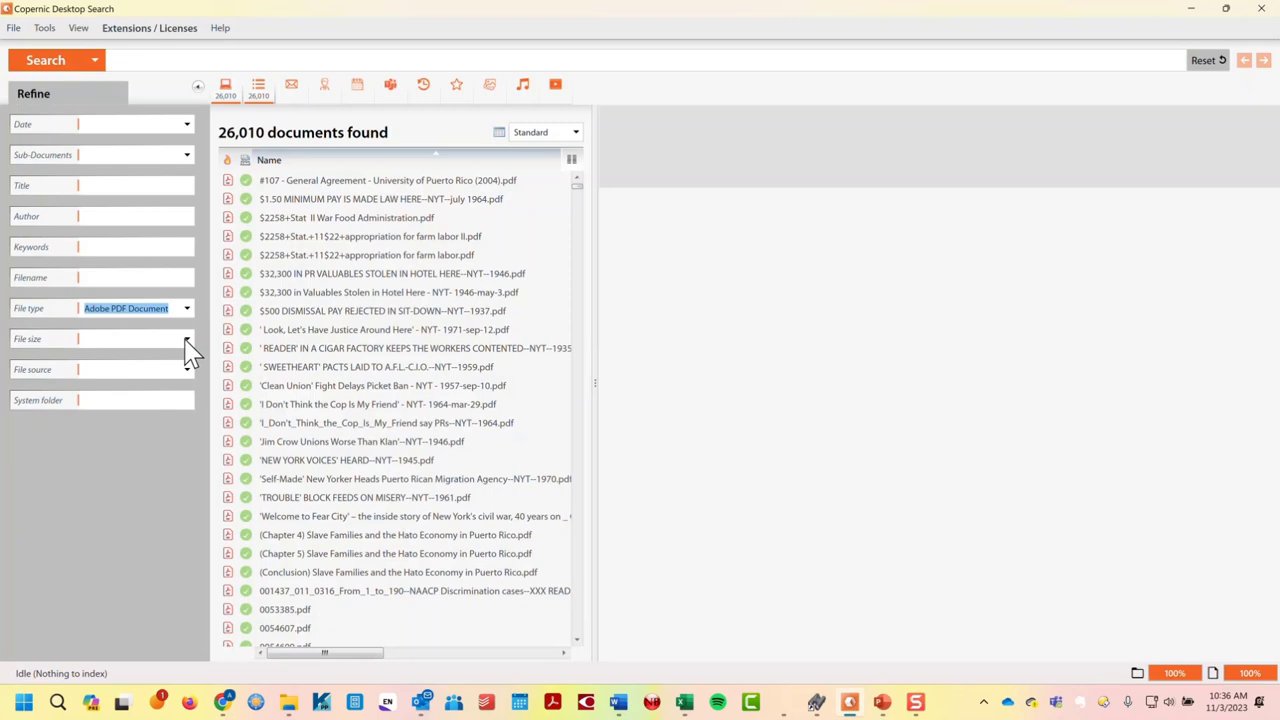
left_click(187, 340)
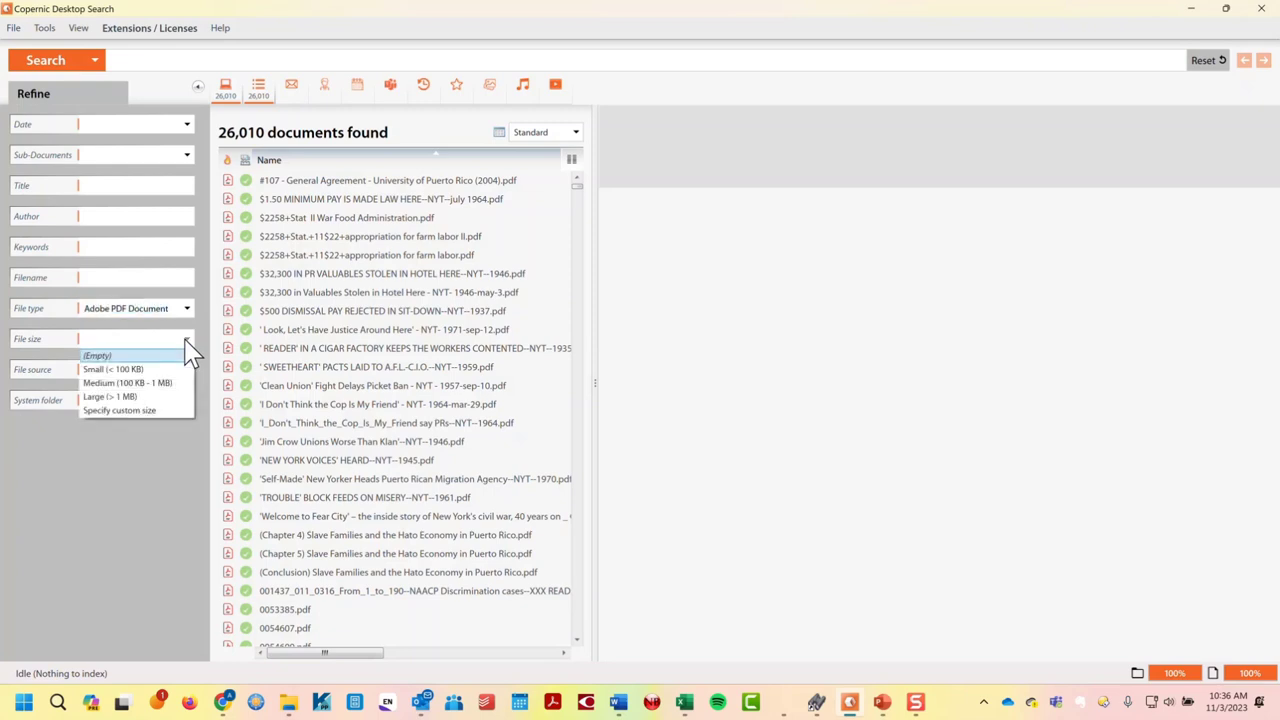
left_click(180, 318)
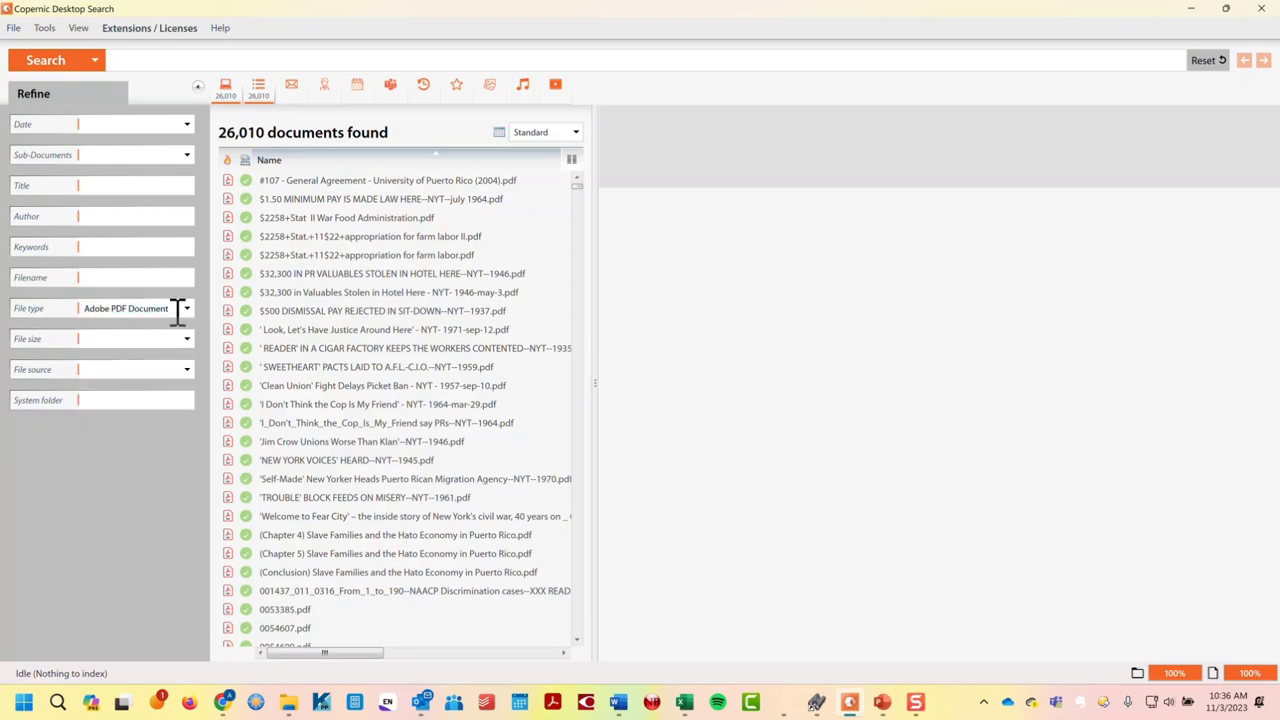
left_click(186, 312)
scroll(186, 342, "up", 1)
left_click(149, 330)
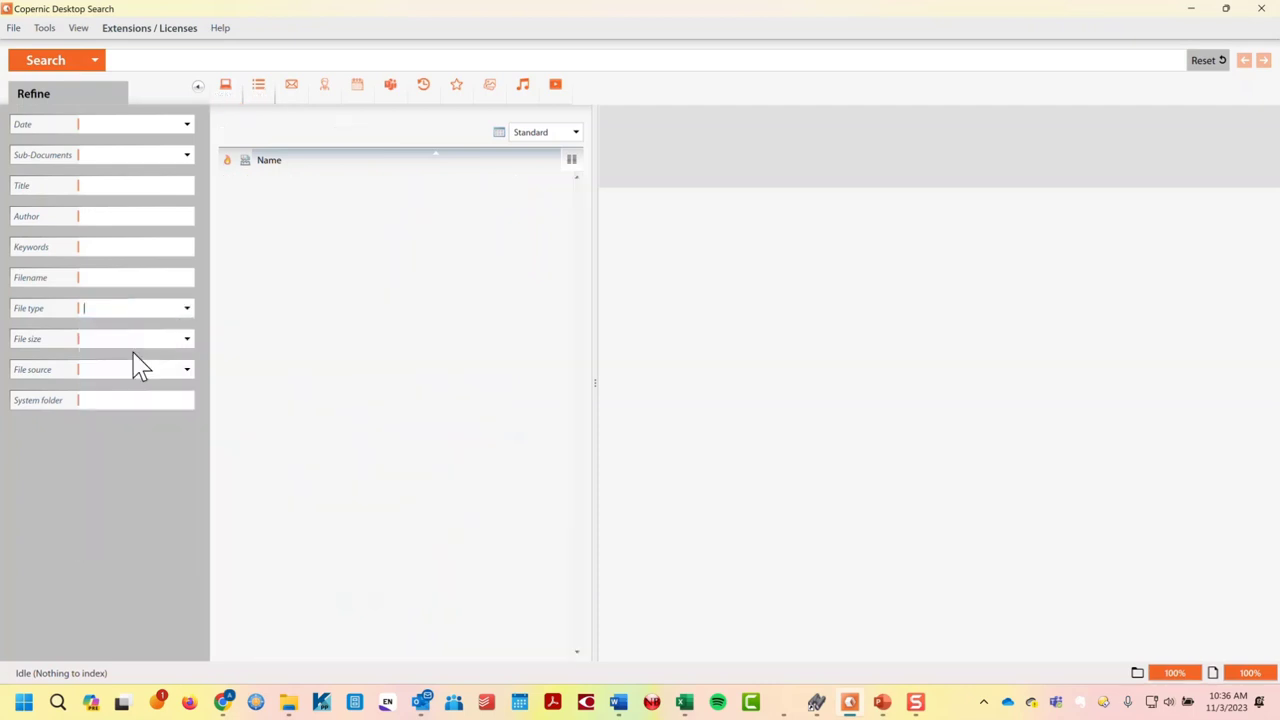
- Restrict the search to the Research NYC system folder and search for the exact phrase "minimum wage"
left_click(112, 401)
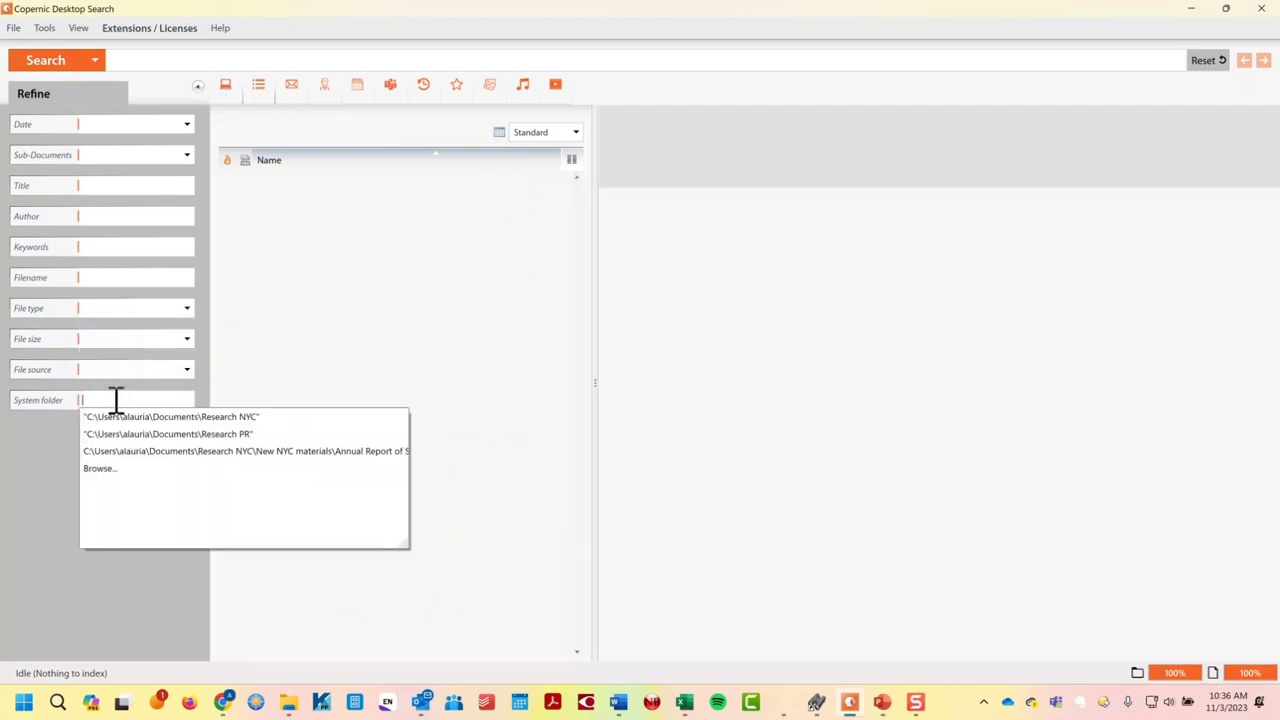
left_click(189, 420)
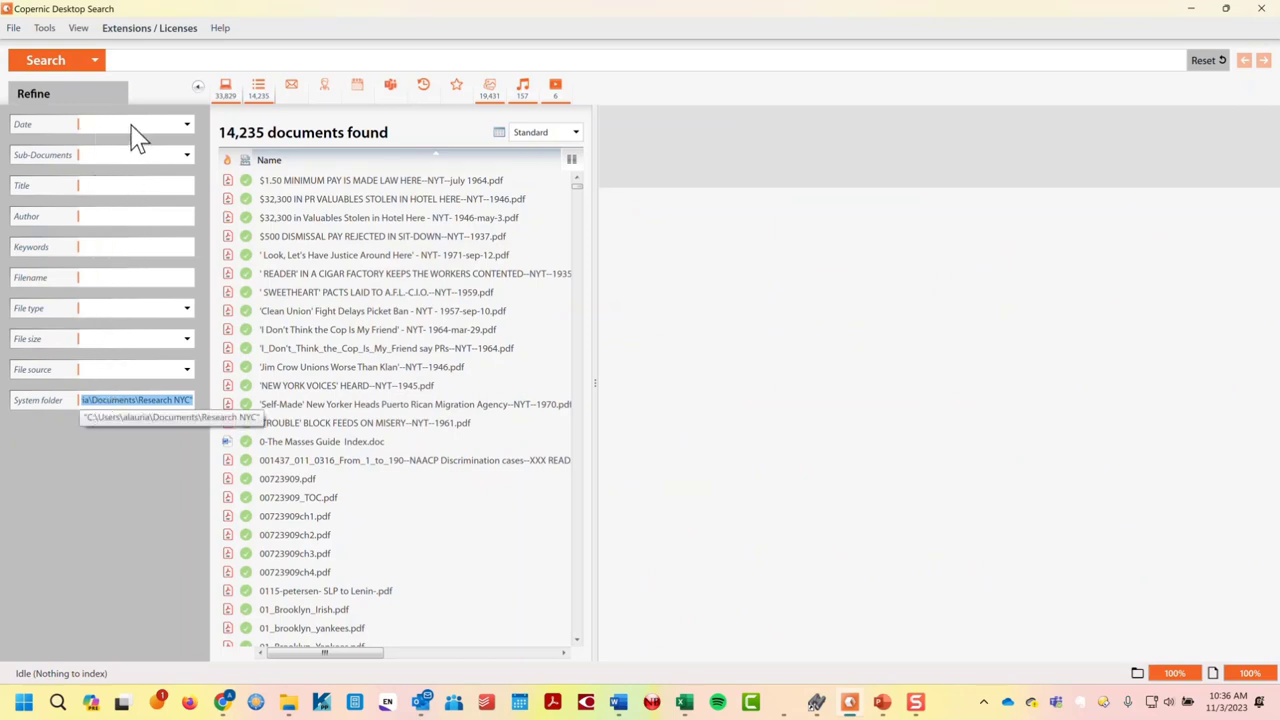
left_click(172, 63)
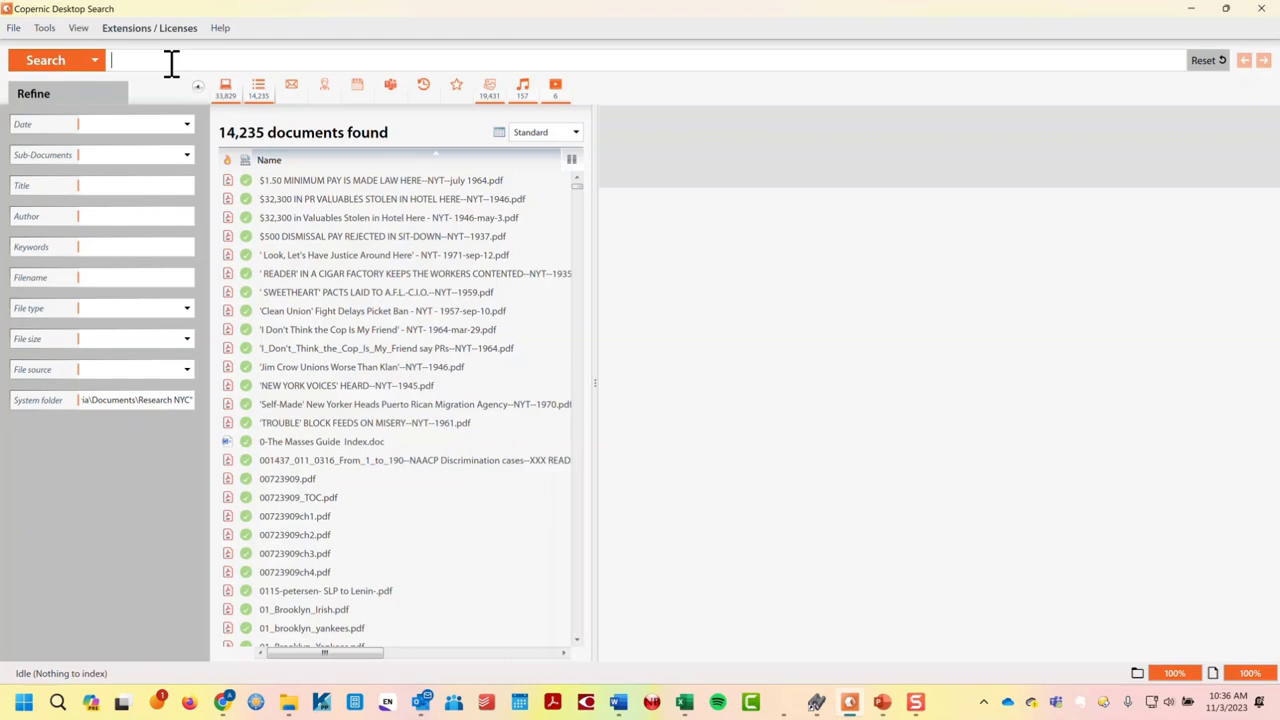
type("minimum wage\"")
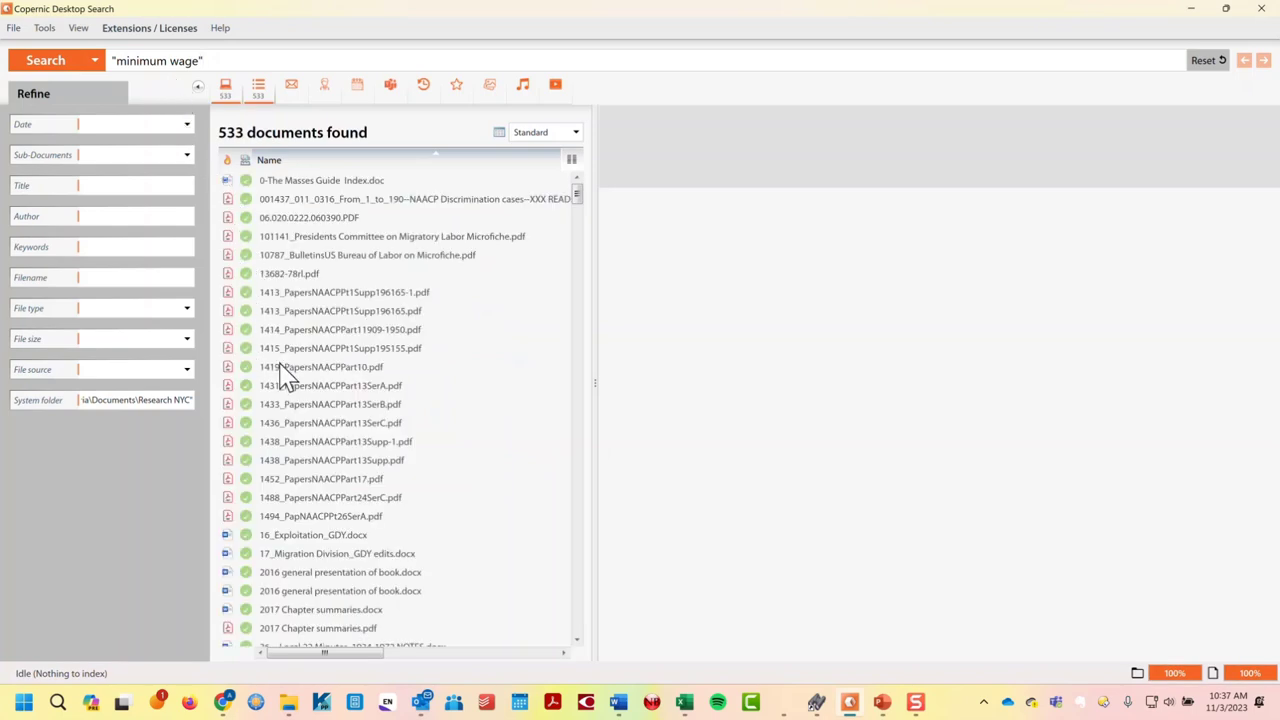
- Narrow the "minimum wage" results to documents with "notes" in the title
left_click(134, 185)
type("notes")
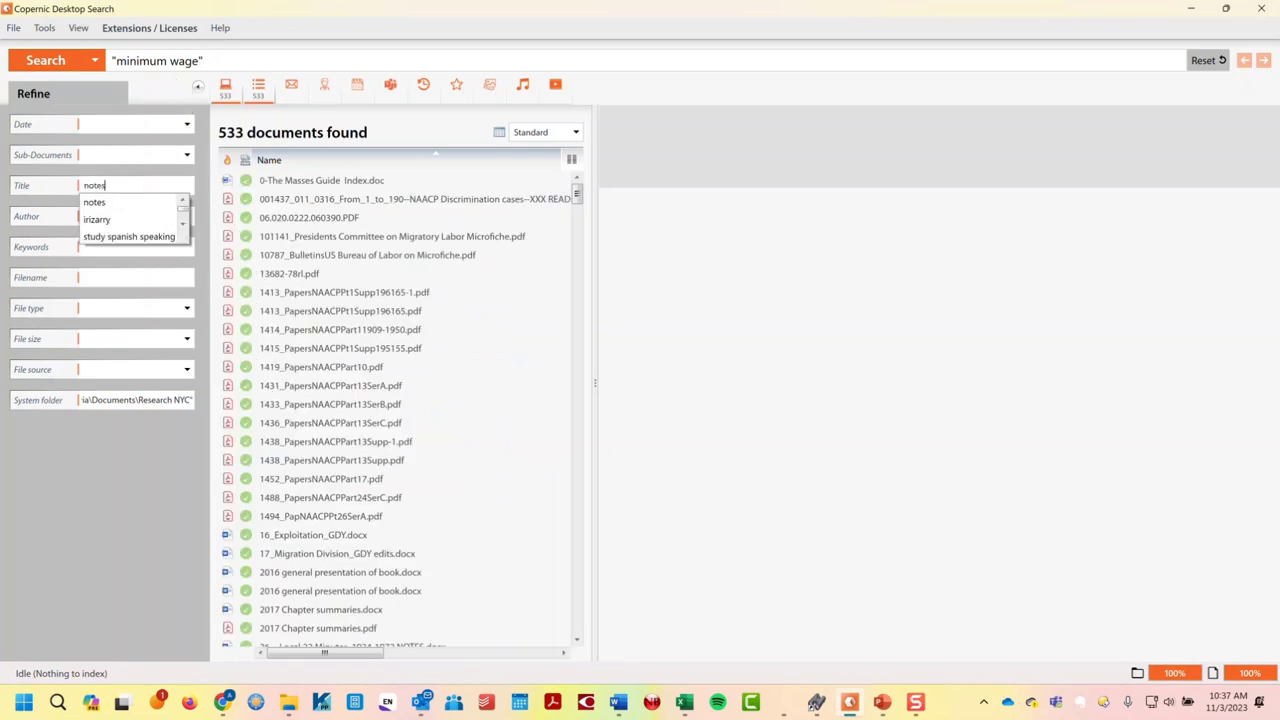
key("Return")
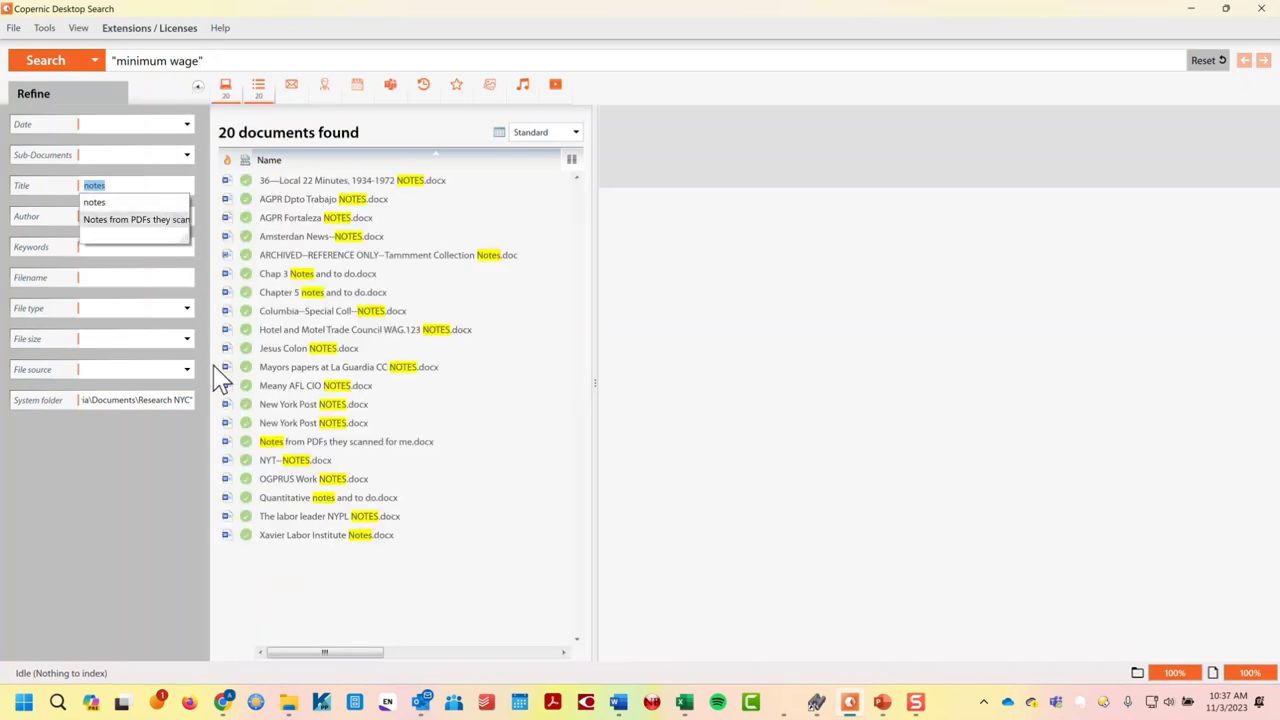
left_click(167, 400)
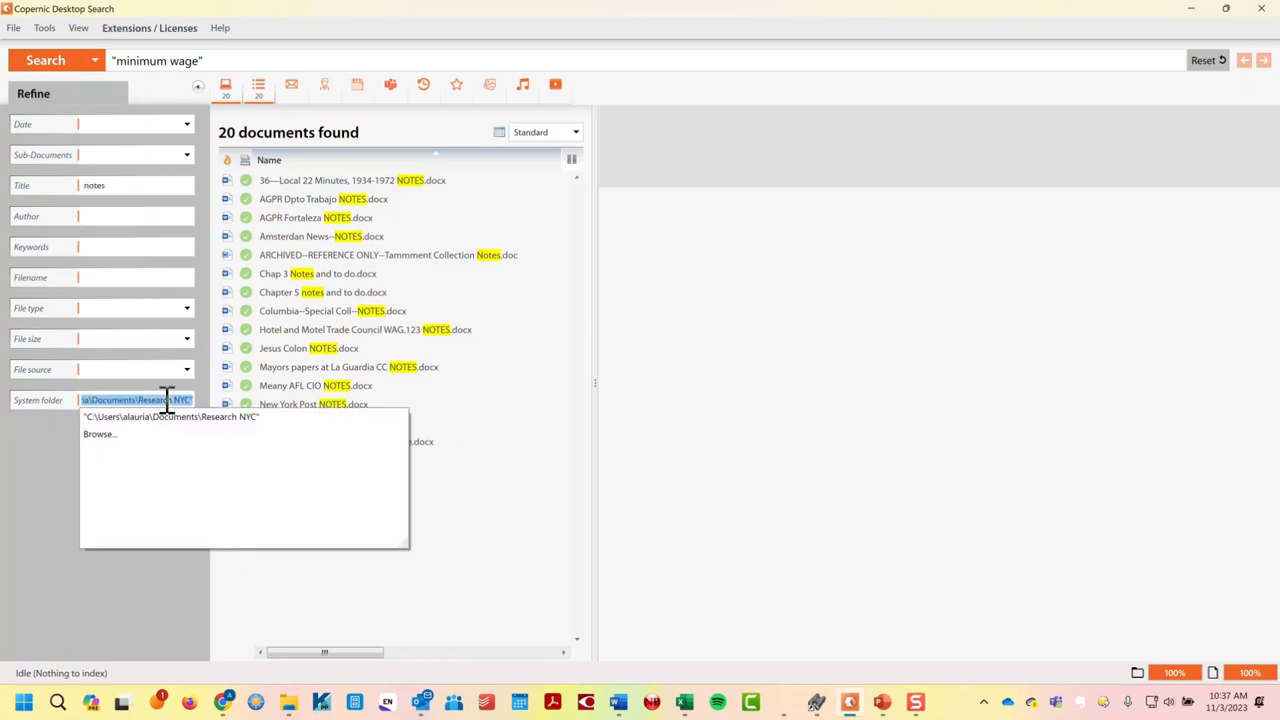
- Clear the title filter and filter the results by the filename "notes" instead
left_click(133, 186)
key("BackSpace")
left_click(109, 277)
type("notes")
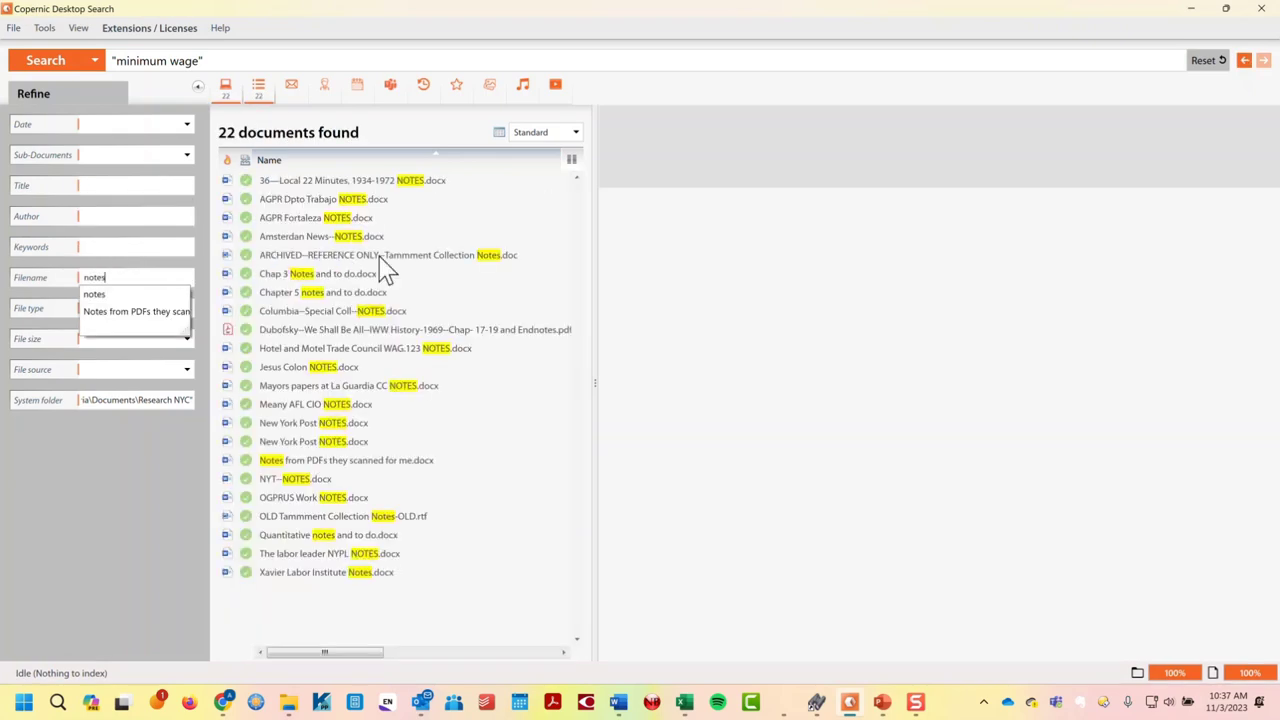
left_click(186, 505)
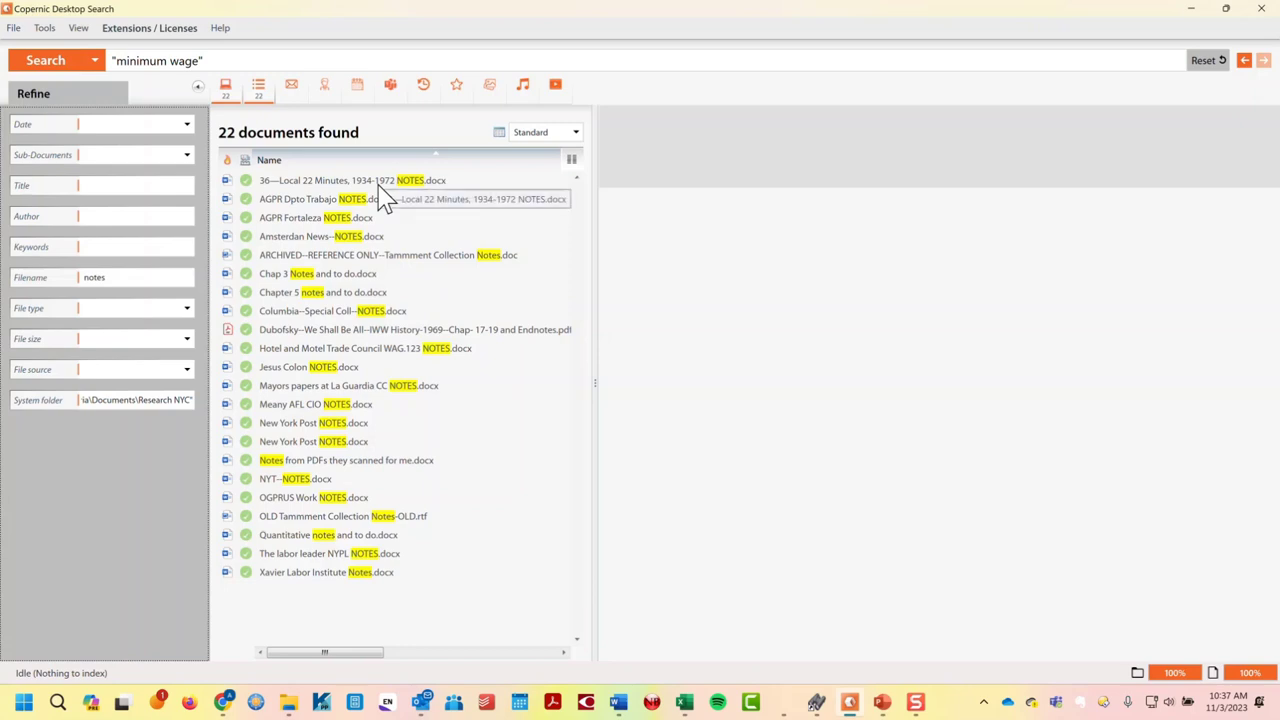
- Preview "36—Local 22 Minutes, 1934-1972 NOTES.docx" with a slightly wider preview area and go to its next "minimum wage" match
mouse_move(591, 246)
left_mouse_down()
mouse_move(963, 237)
mouse_move(1206, 211)
mouse_move(574, 257)
mouse_move(614, 251)
mouse_move(586, 254)
left_mouse_up()
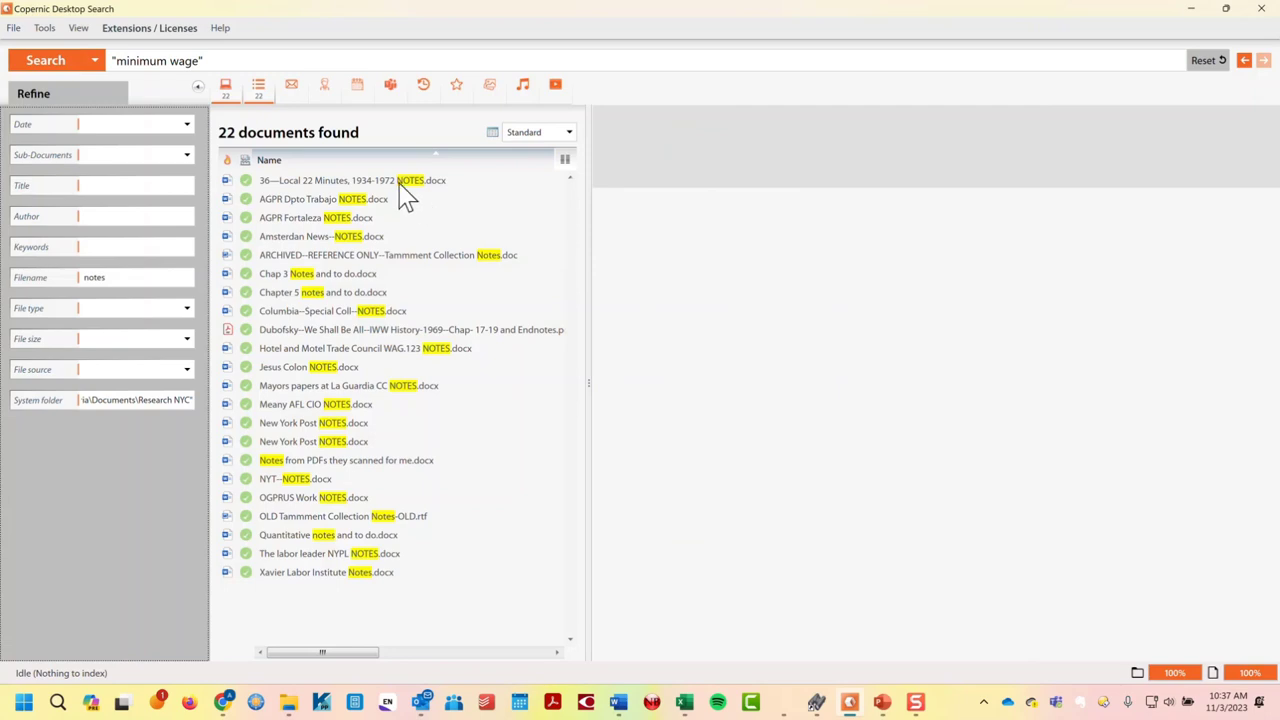
left_click(399, 183)
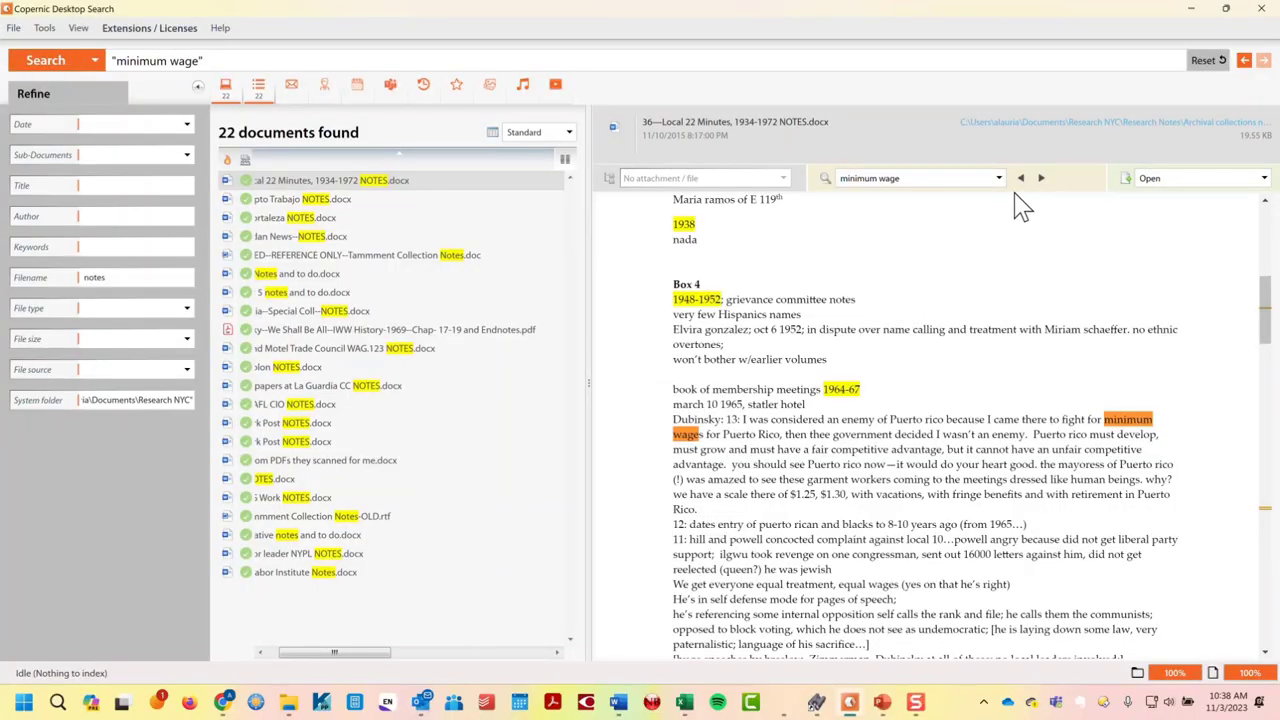
left_click(1042, 182)
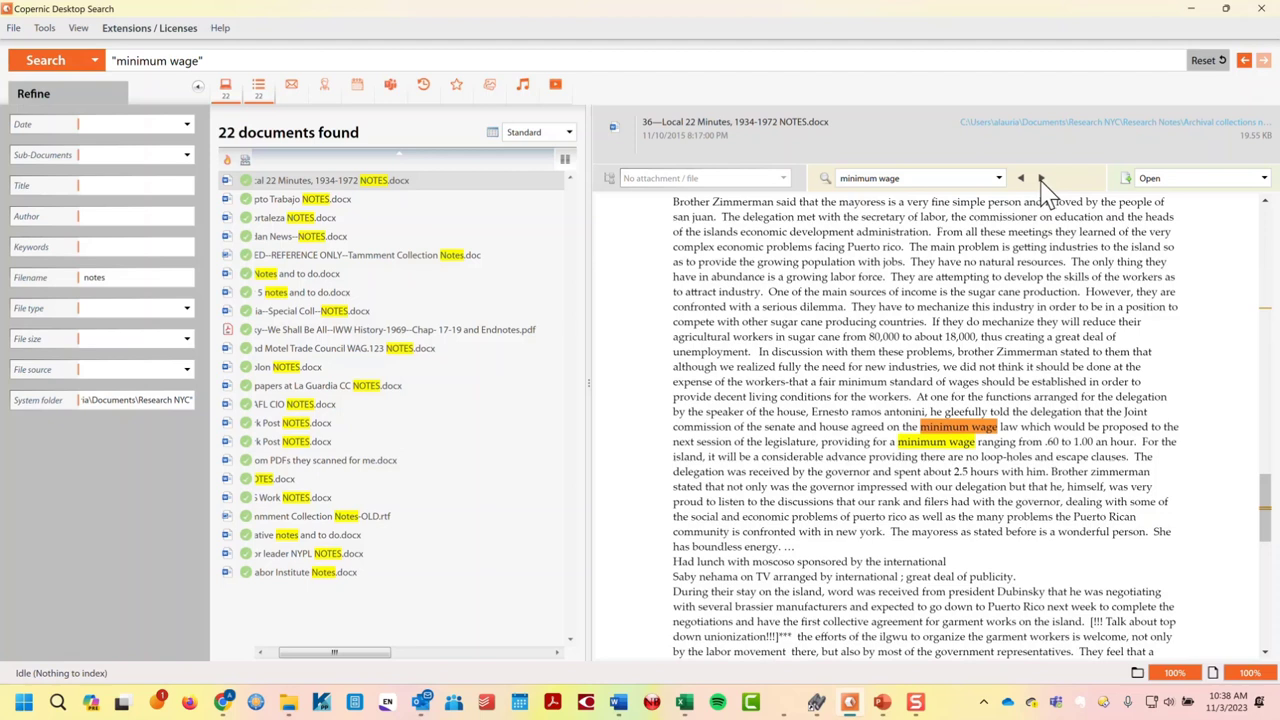
- Go to the next "minimum wage" match in the previewed Local 22 minutes notes and review the surrounding text back to the document's beginning
left_click(1042, 182)
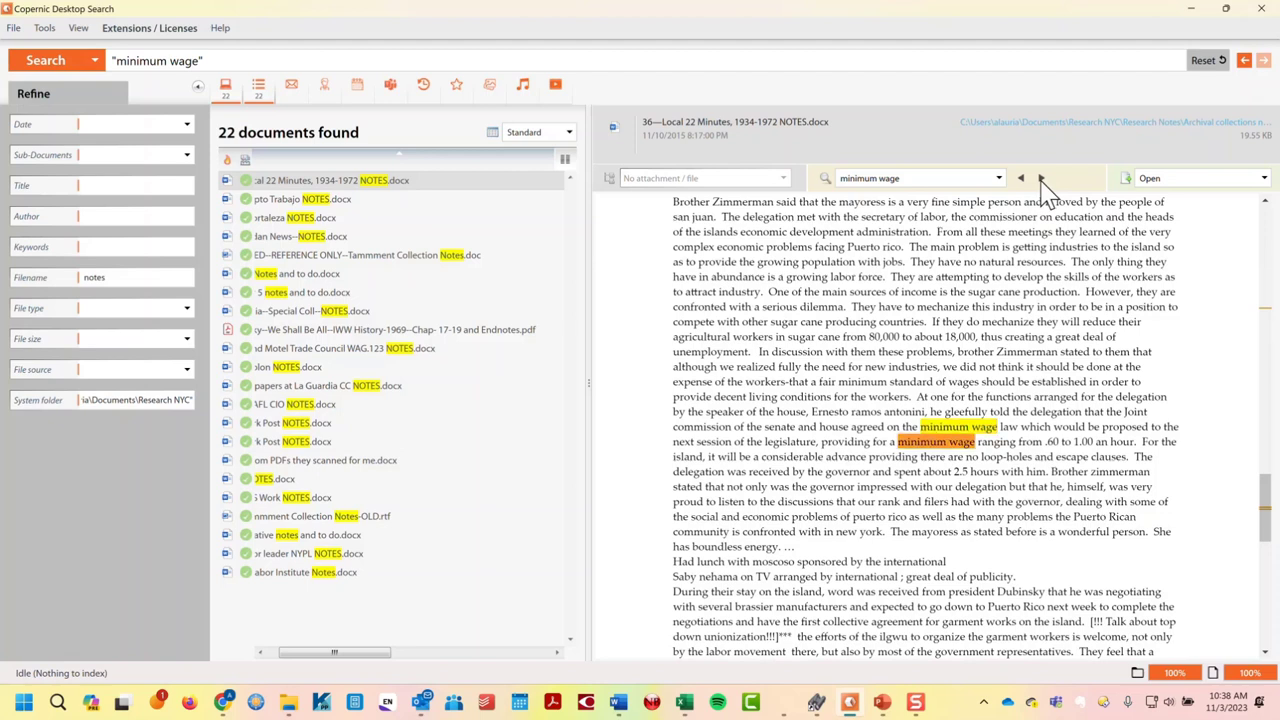
left_click(984, 177)
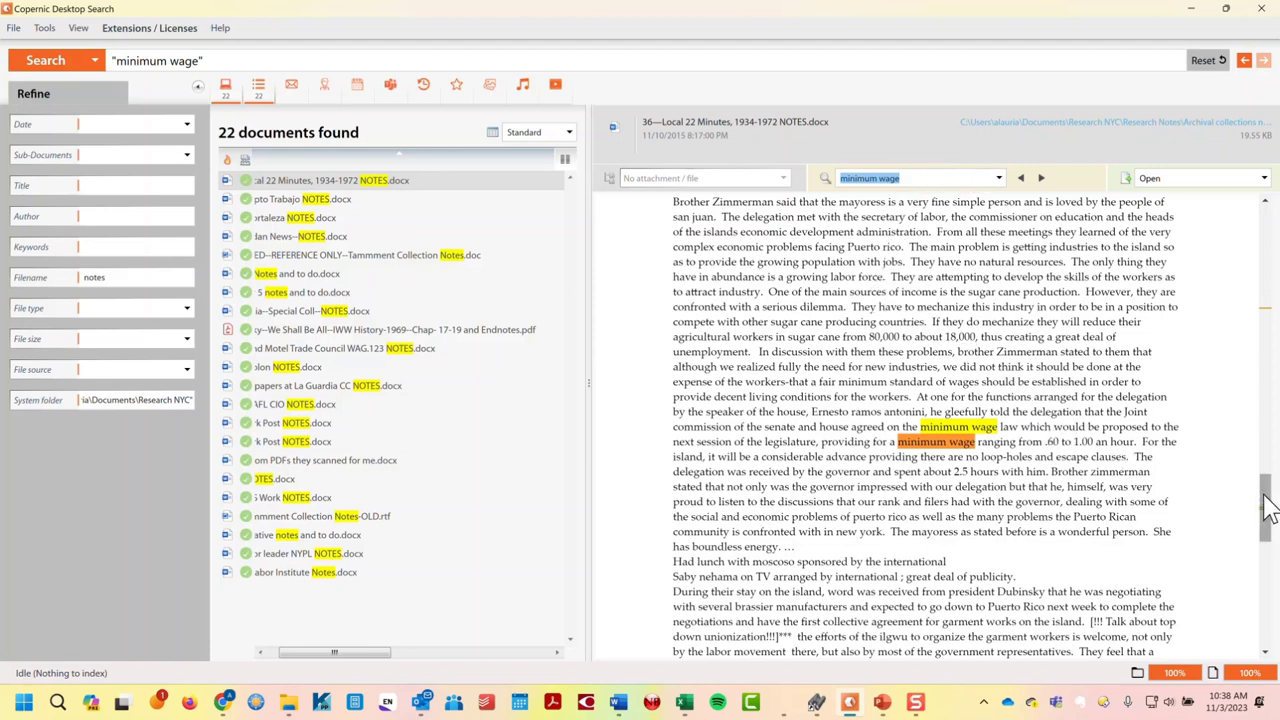
left_click_drag(1268, 508, 1268, 498)
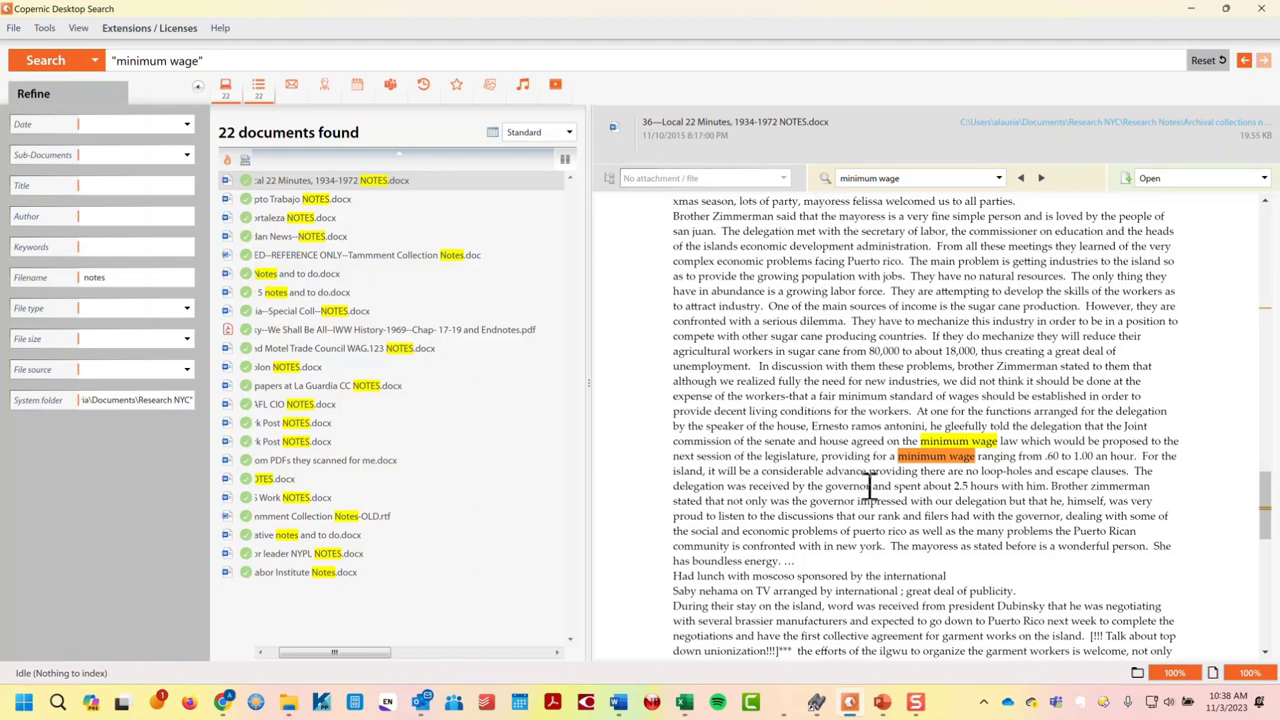
left_click_drag(763, 291, 845, 398)
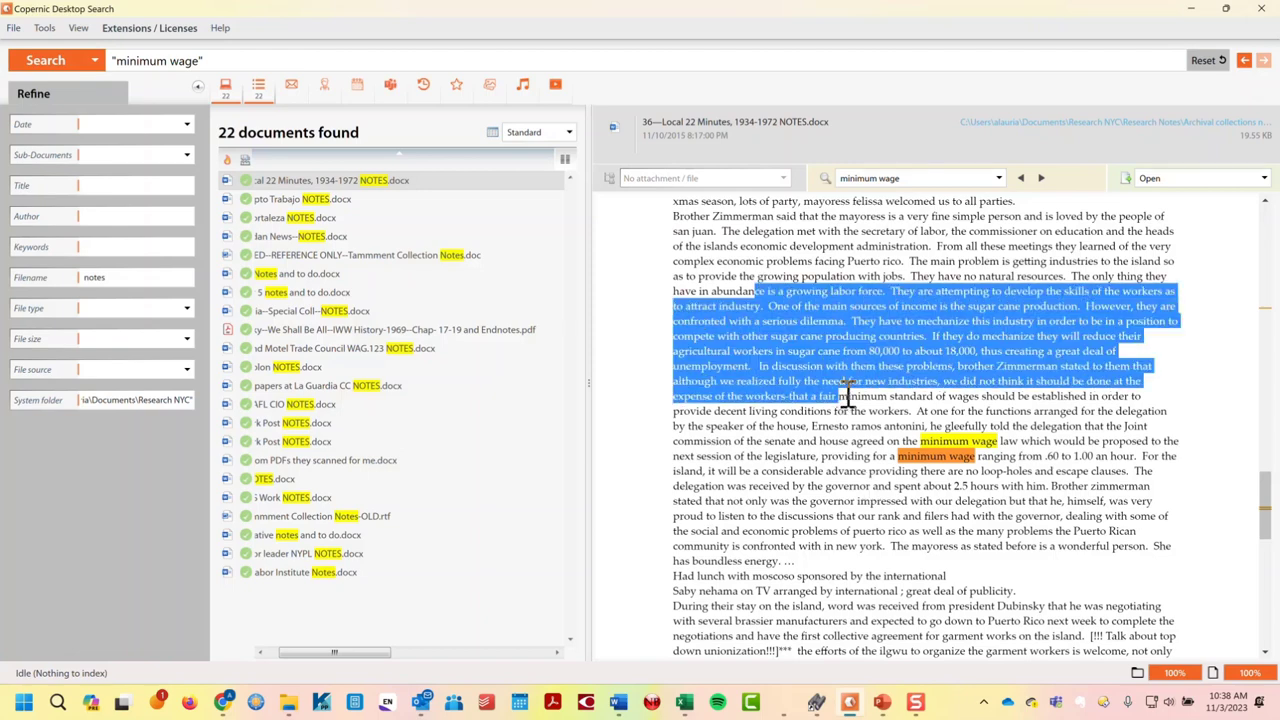
scroll(847, 396, "up", 3)
scroll(847, 396, "up", 2)
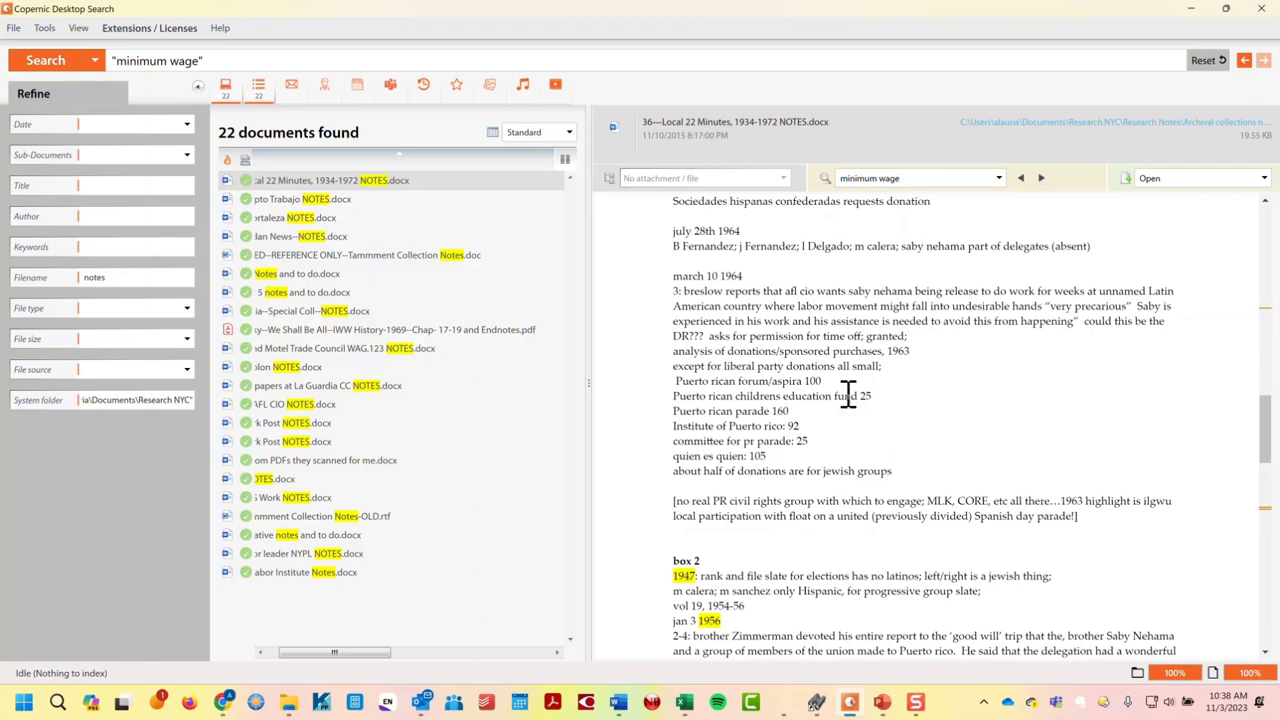
scroll(847, 396, "up", 10)
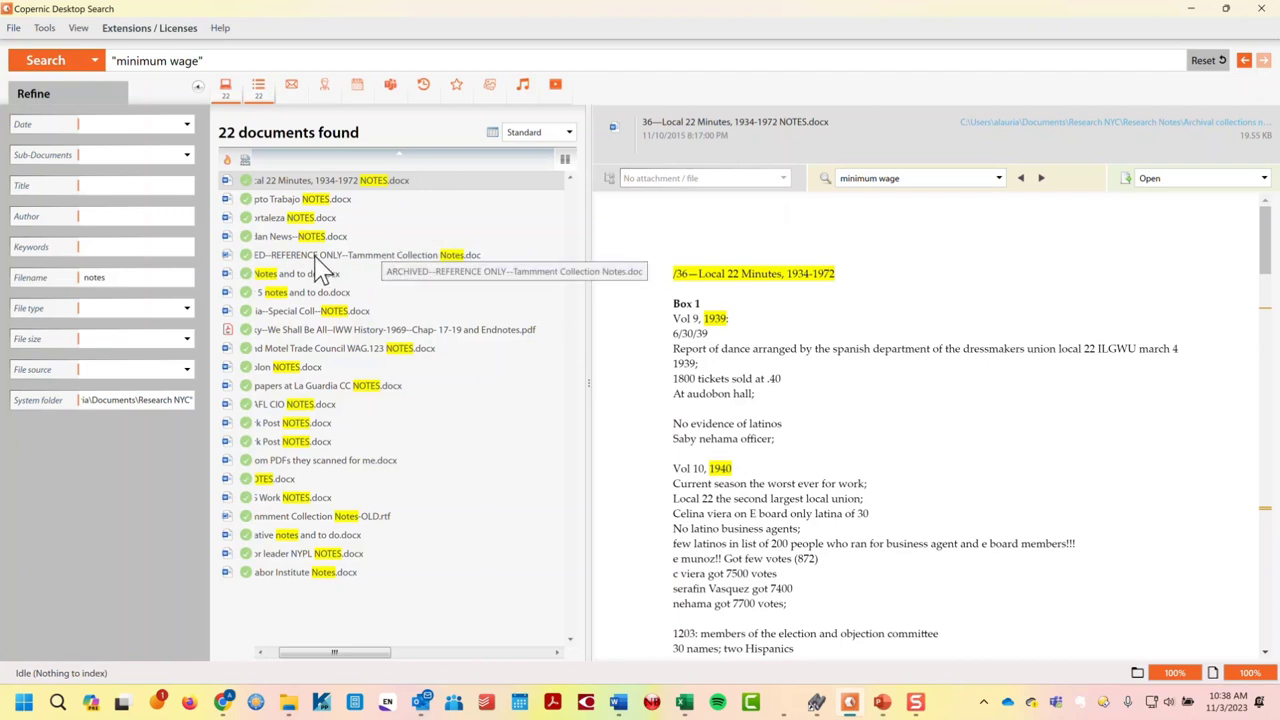
- Preview the "We Shall Be All--IWW History-1969" PDF at its "minimum wage" match and show the beginnings of the listed filenames
double_click(117, 277)
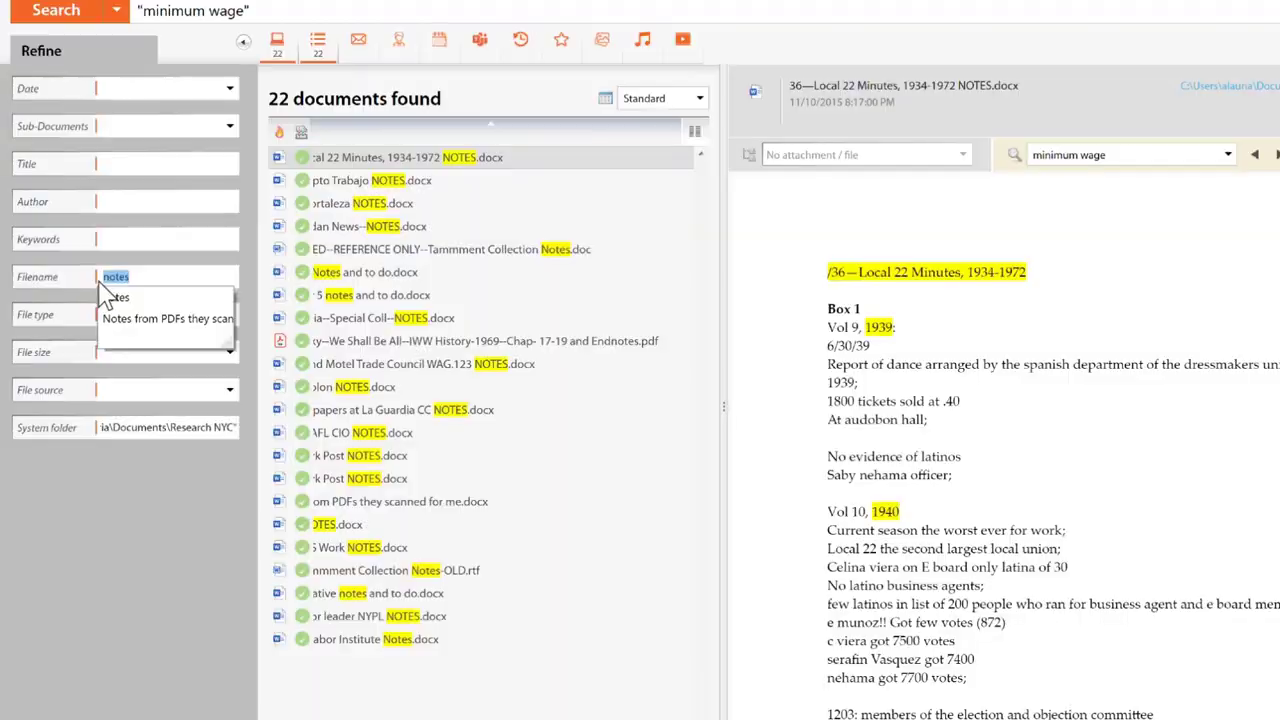
left_click(155, 290)
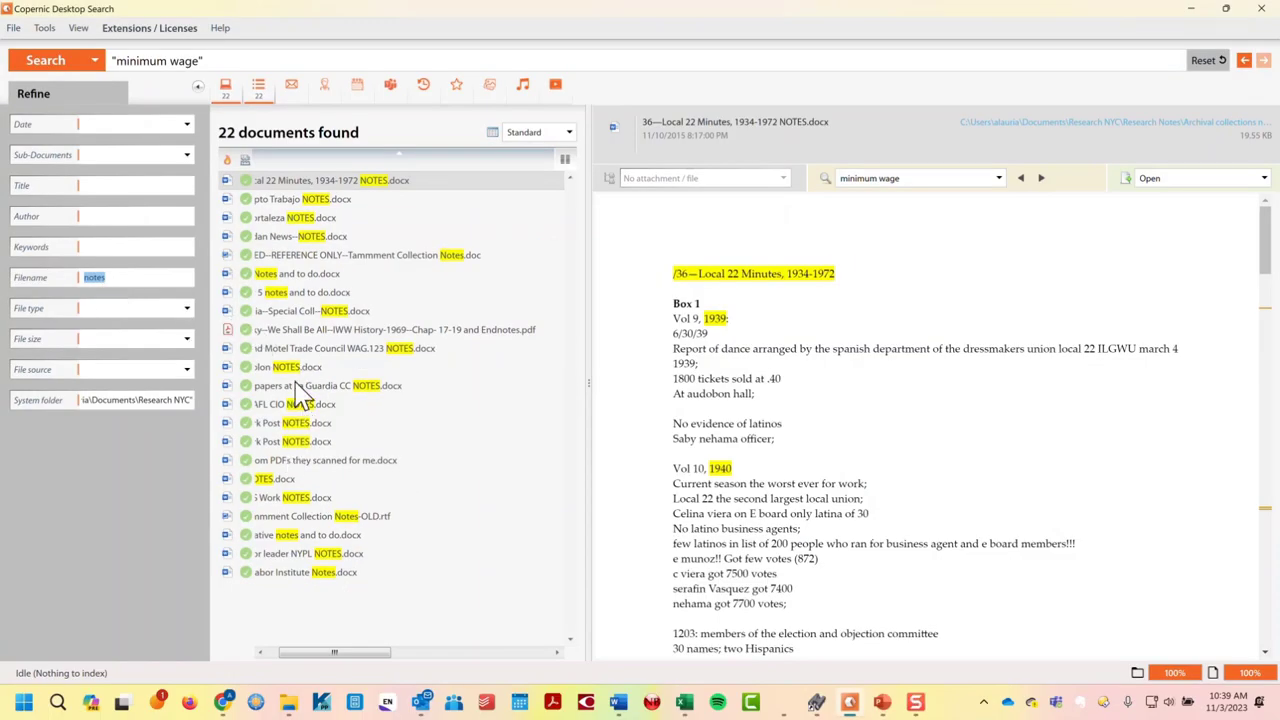
left_click(340, 331)
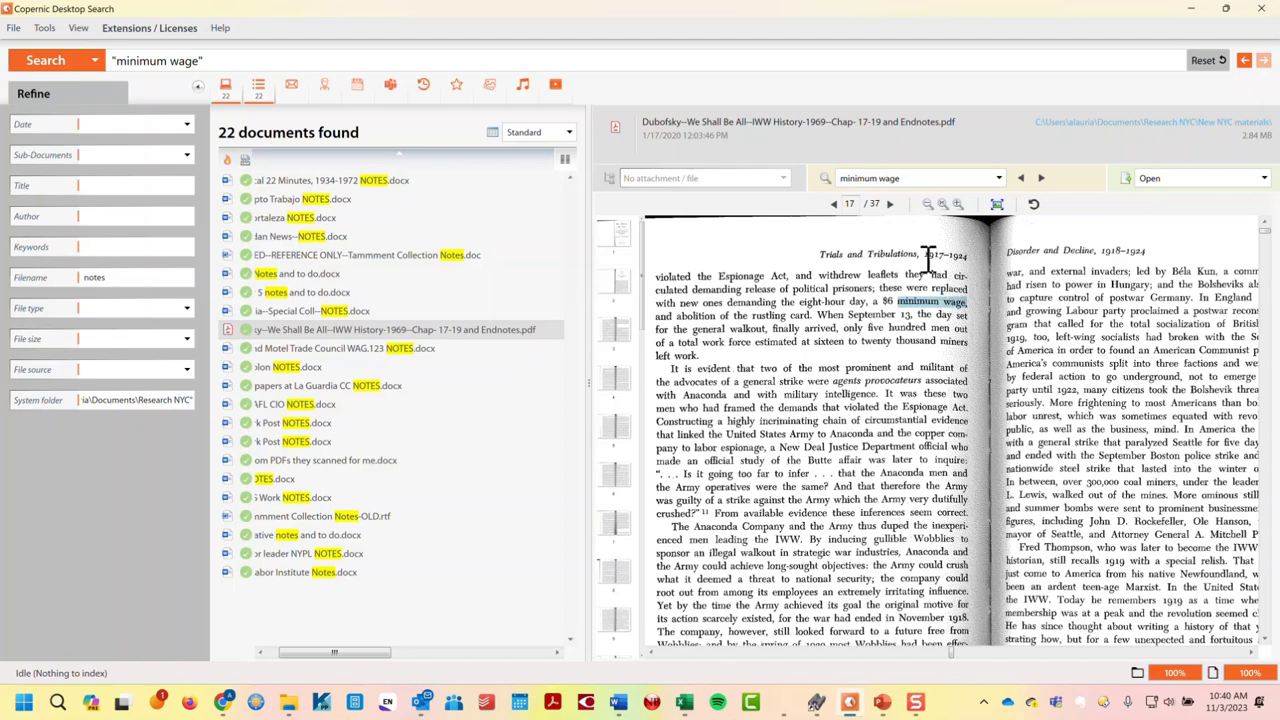
left_click(1040, 180)
left_click_drag(366, 652, 314, 652)
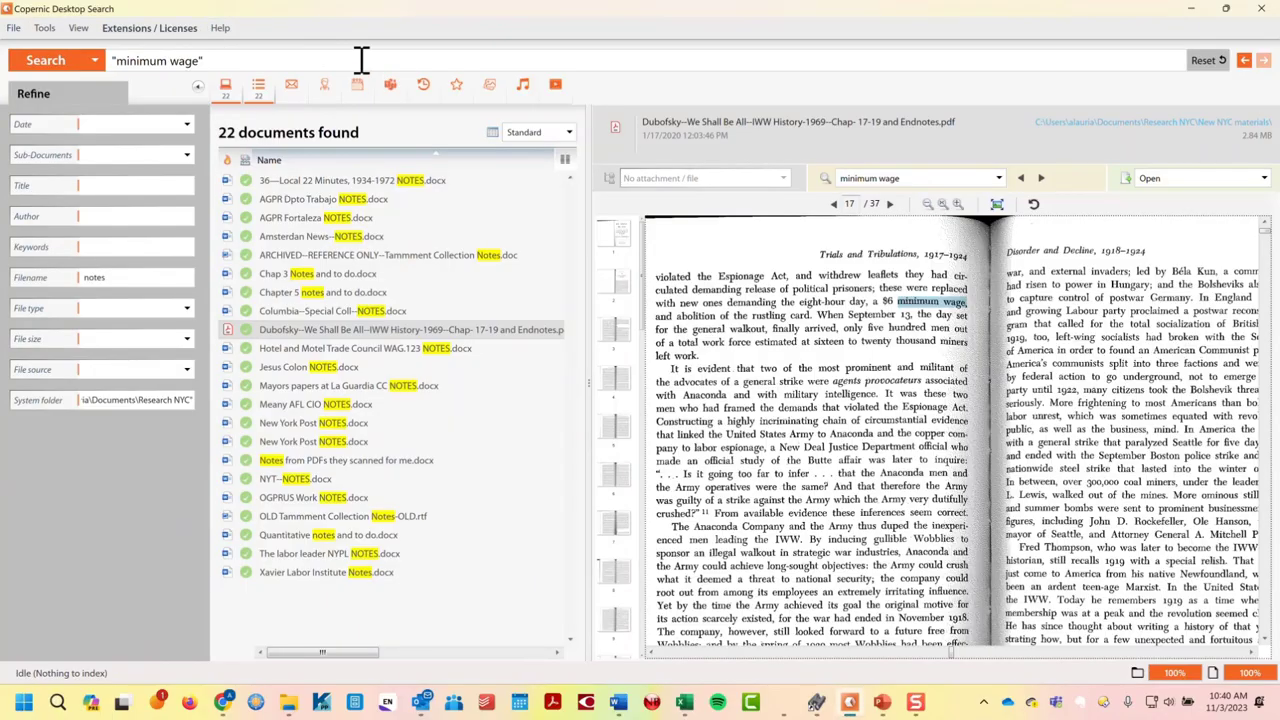
- Extend the query to "minimum wage" and "new york" and run the search
left_click(1091, 182)
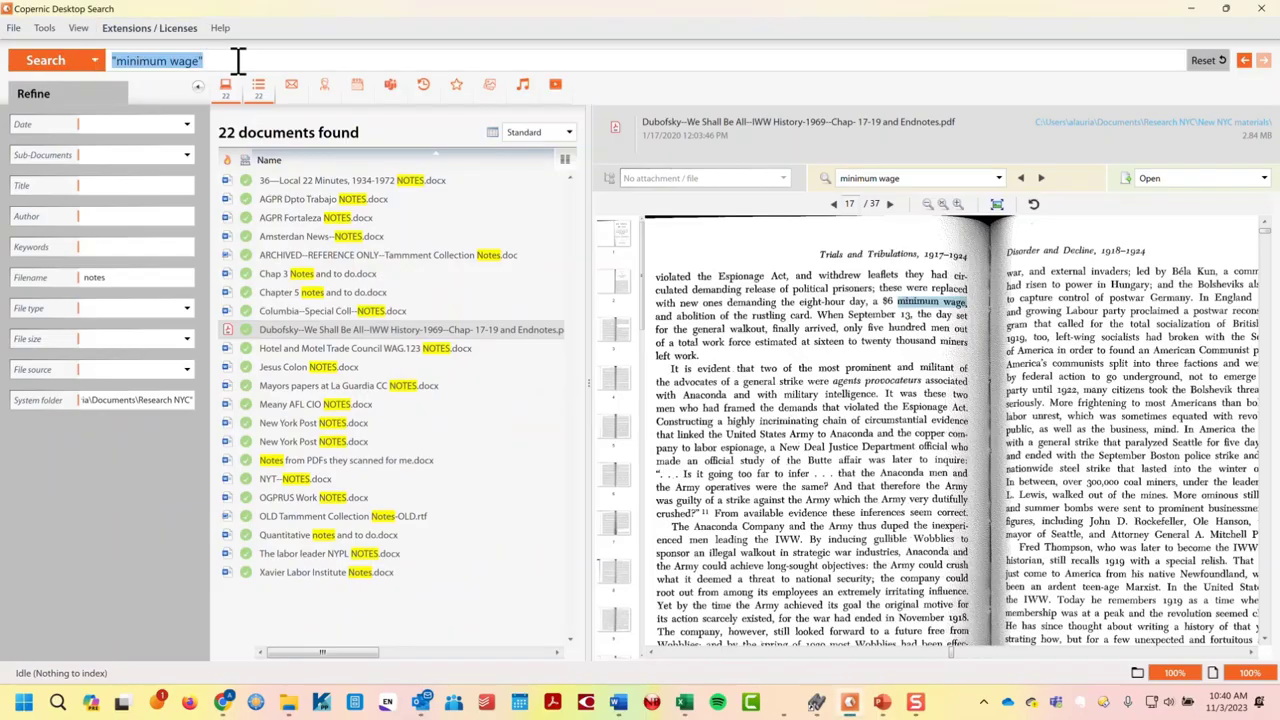
left_click(268, 66)
type("and ")
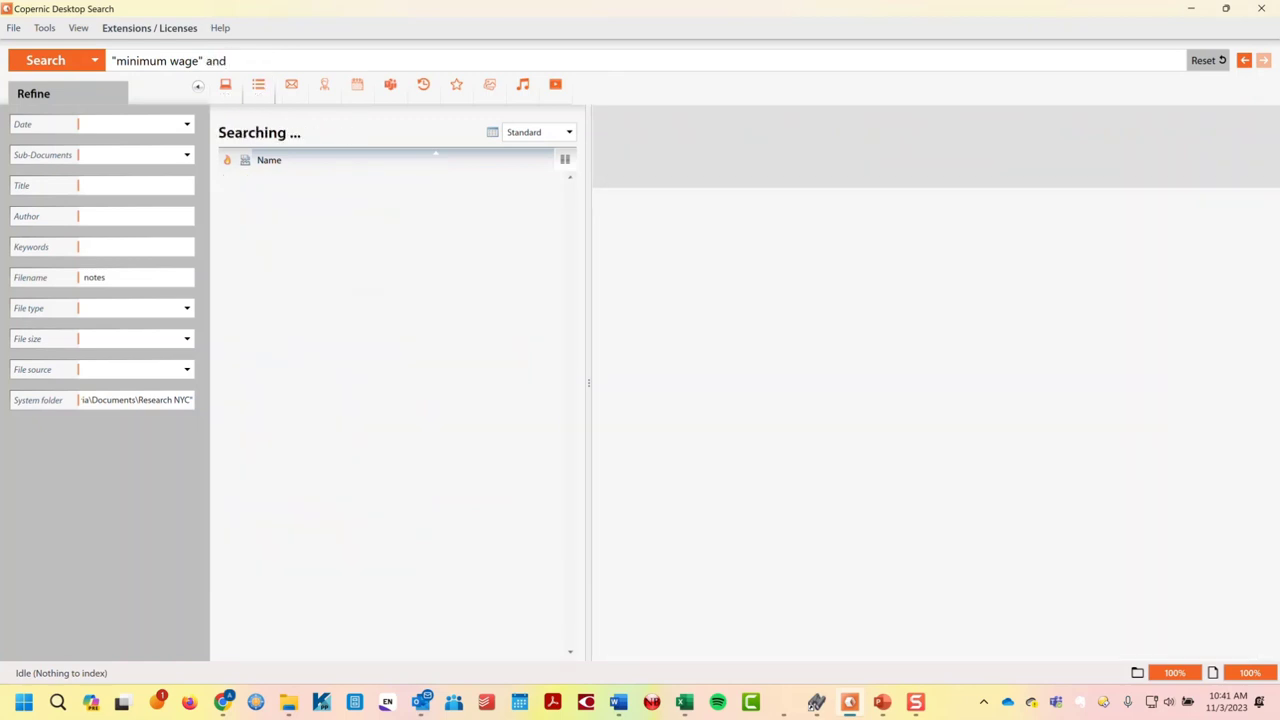
type("\"new yro")
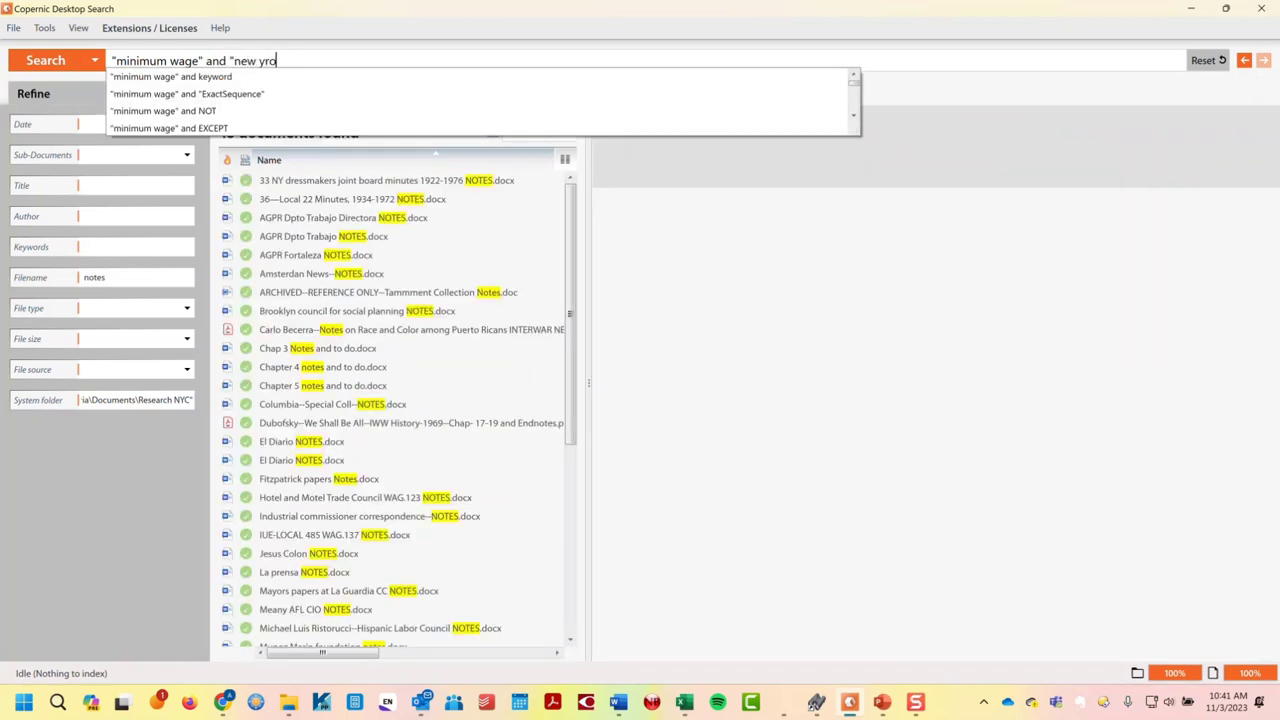
key("BackSpace")
key("BackSpace")
type("ork\"")
key("Return")
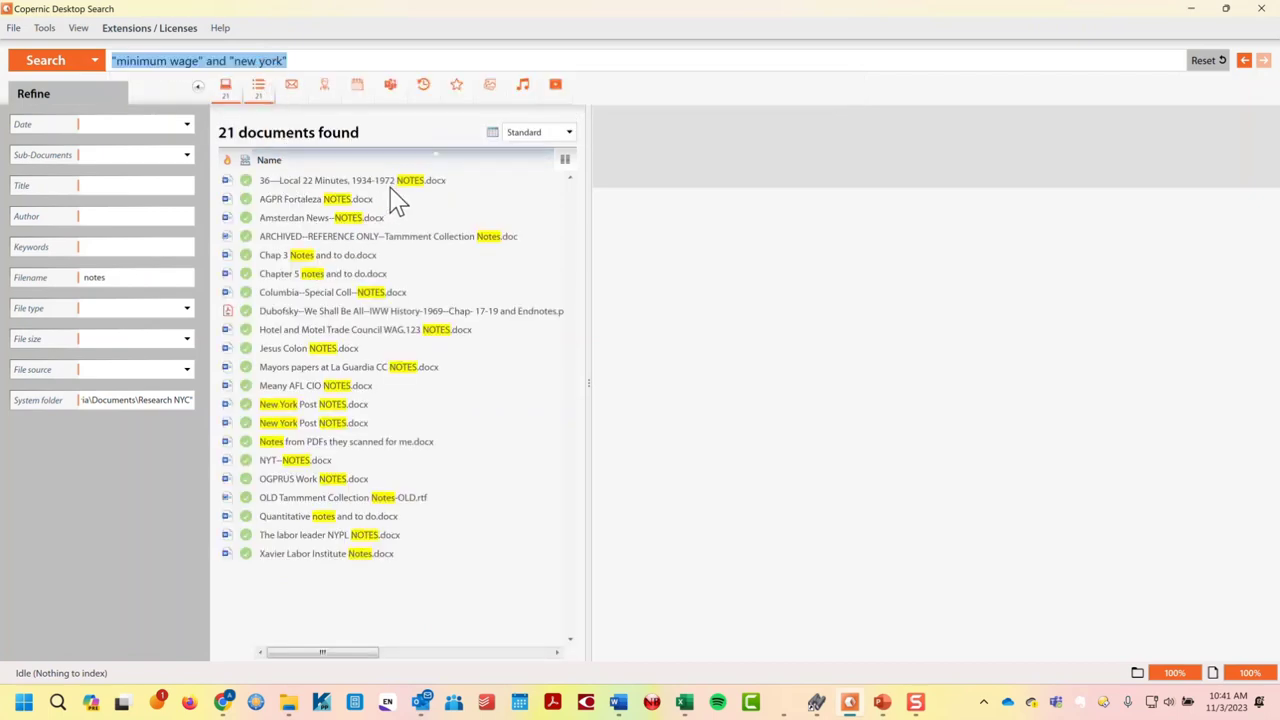
- Change the query to "minimum wage" not "new york" to exclude notes files mentioning New York, and run the search
left_click(356, 60)
triple_click(356, 60)
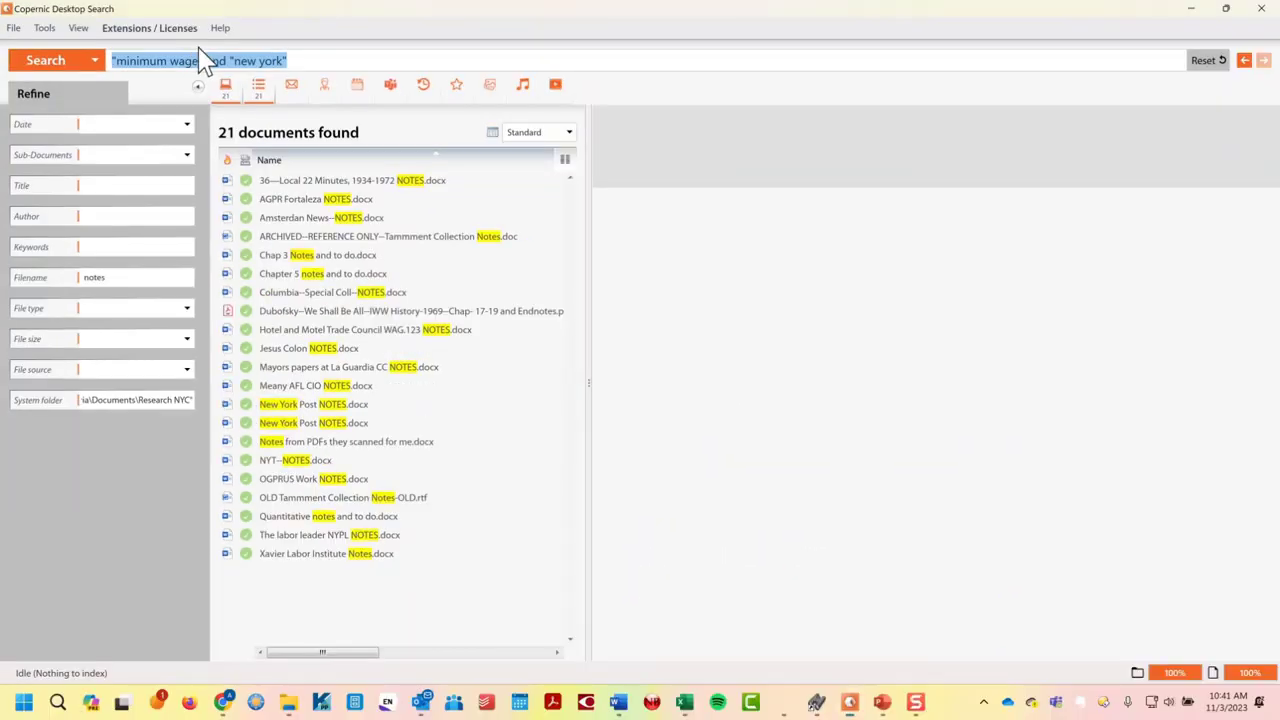
left_click(314, 60)
key("BackSpace")
key("BackSpace")
key("BackSpace")
key("BackSpace")
key("BackSpace")
key("BackSpace")
key("BackSpace")
key("BackSpace")
key("BackSpace")
key("BackSpace")
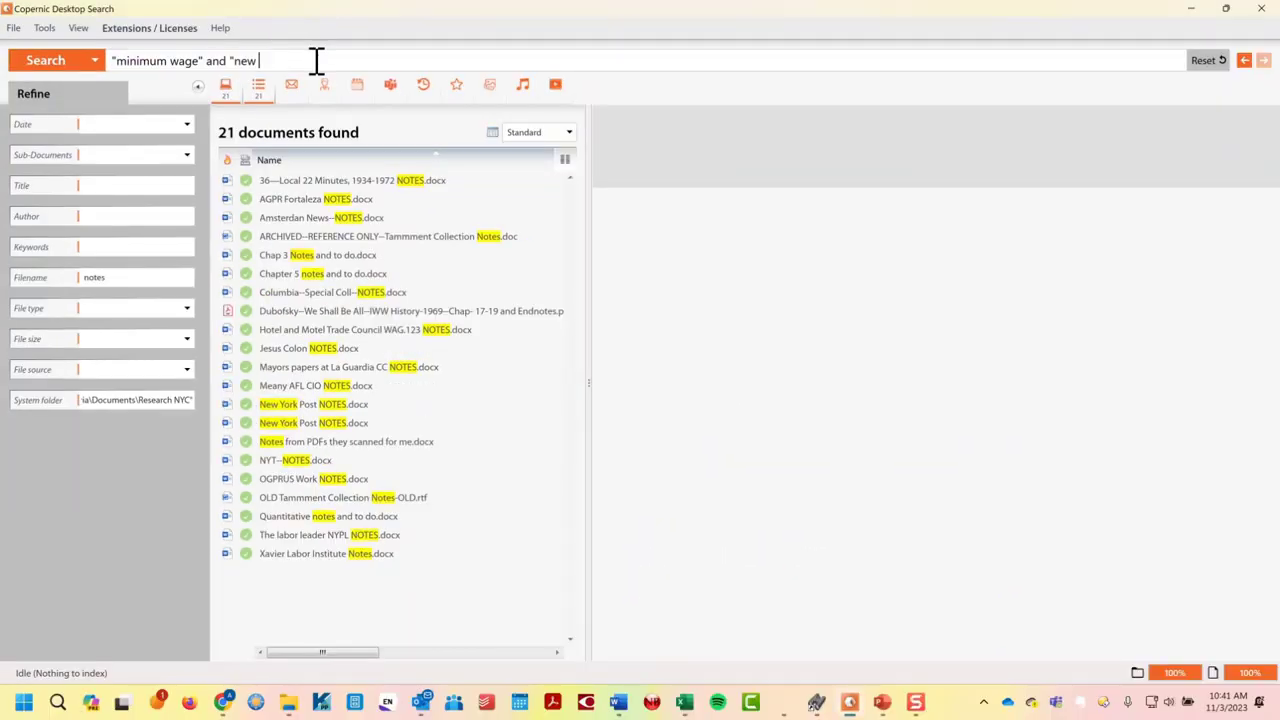
key("BackSpace")
key("BackSpace")
key("BackSpace")
key("BackSpace")
type("not ")
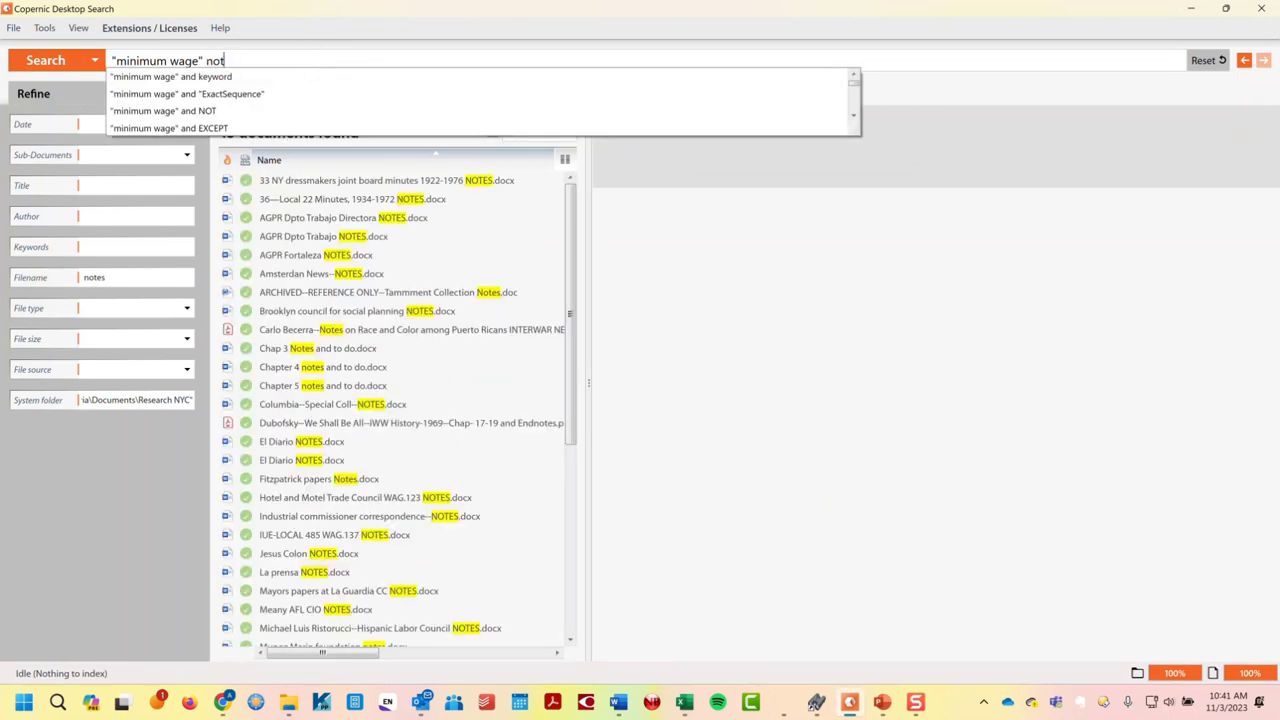
type("\"new york\"")
key("Return")
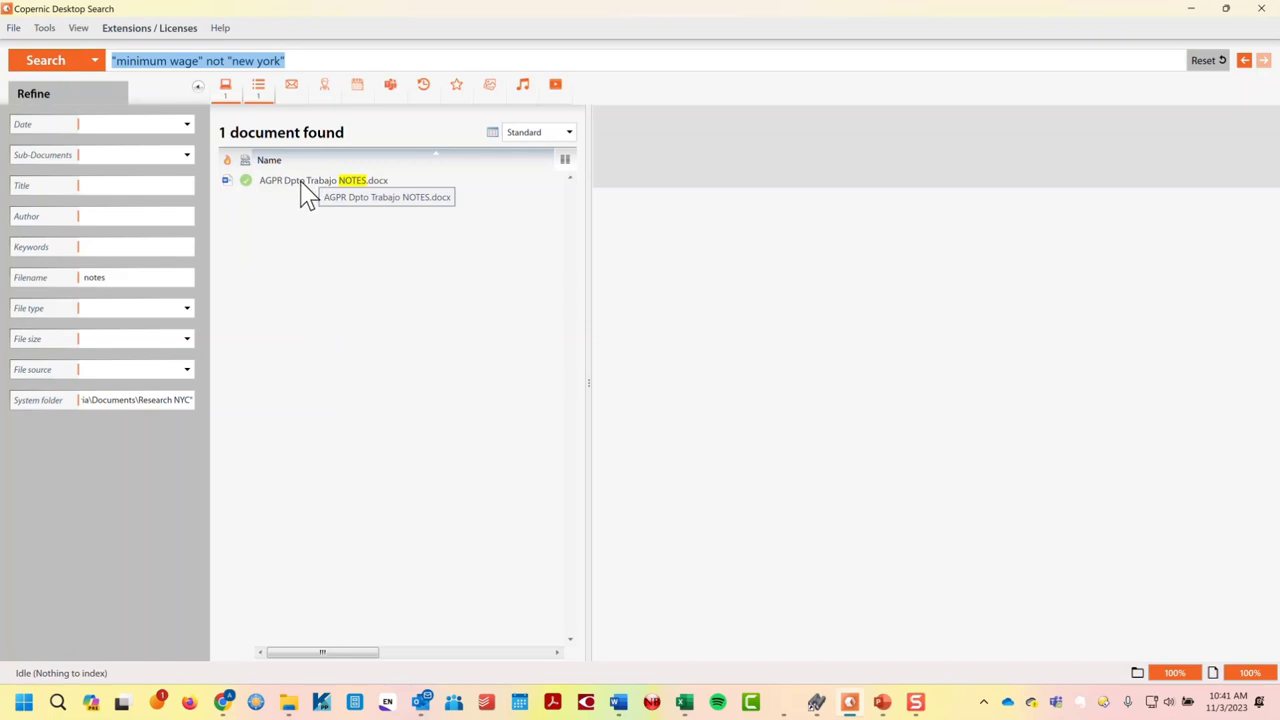
left_click(333, 63)
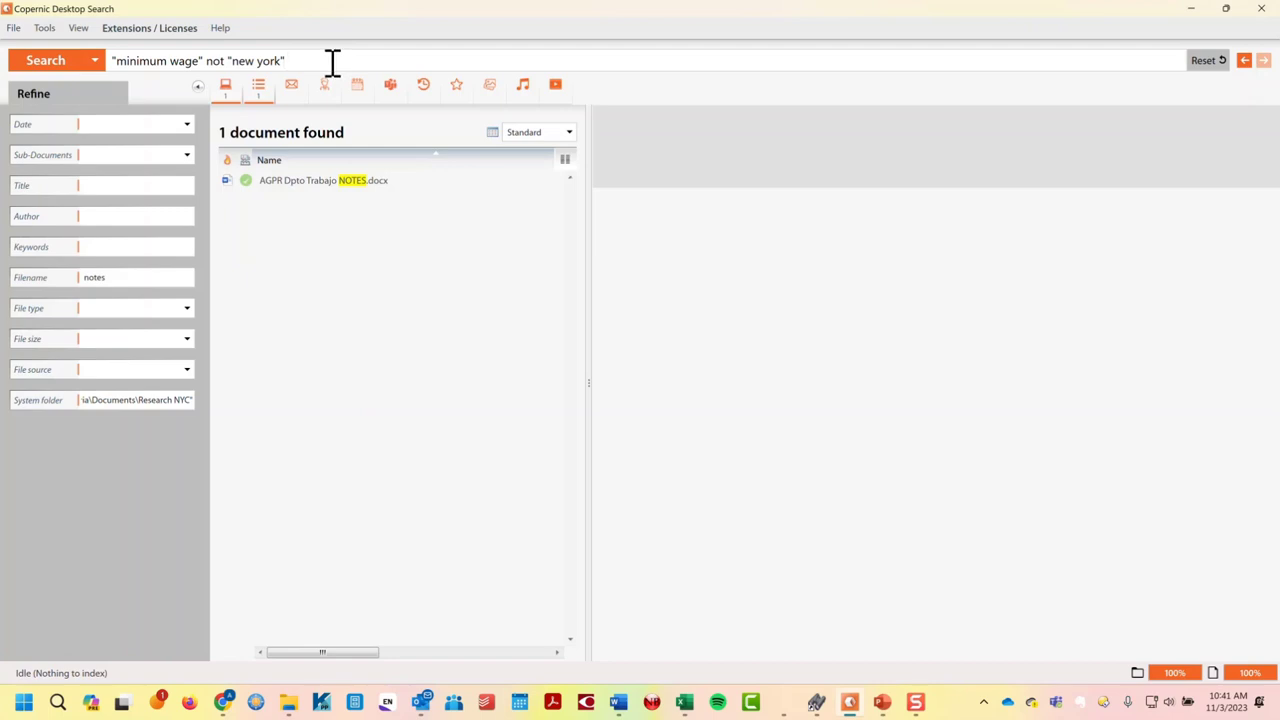
key("BackSpace")
key("Return")
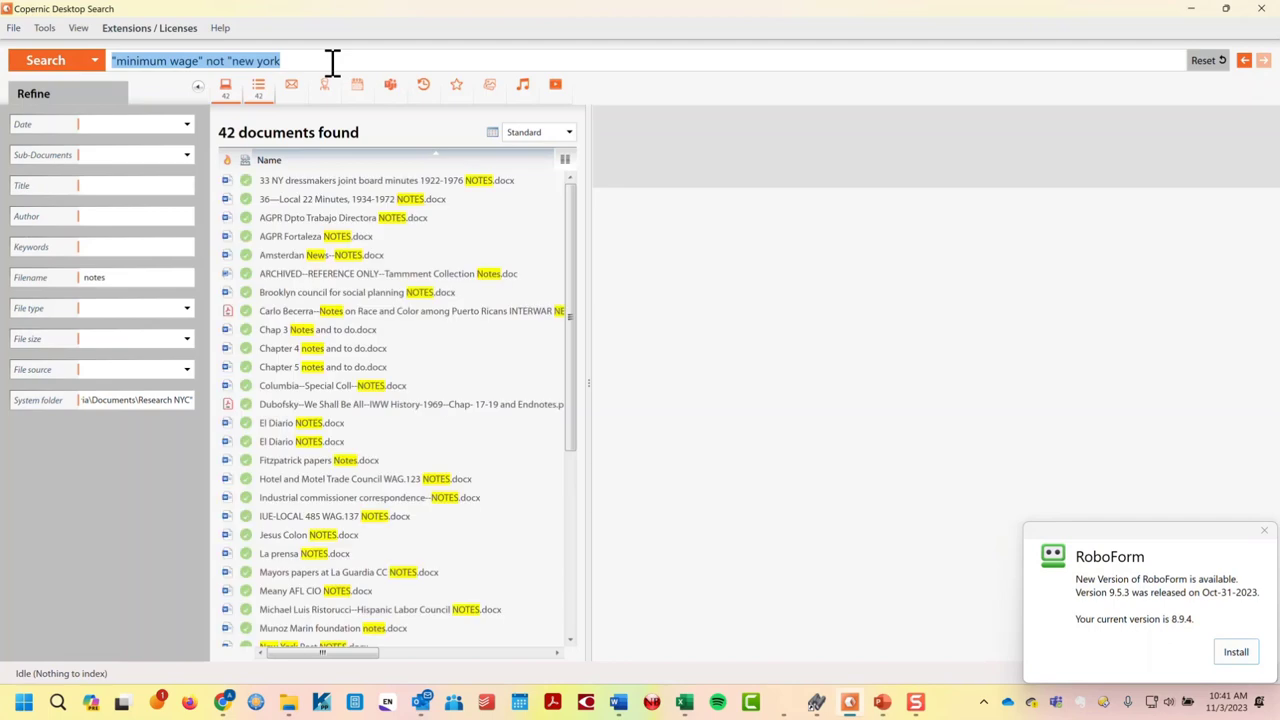
- Replace the whole query with the exact phrase "minimum wage" enclosed in double quotation marks
key("BackSpace")
type("\"mini")
type("ure")
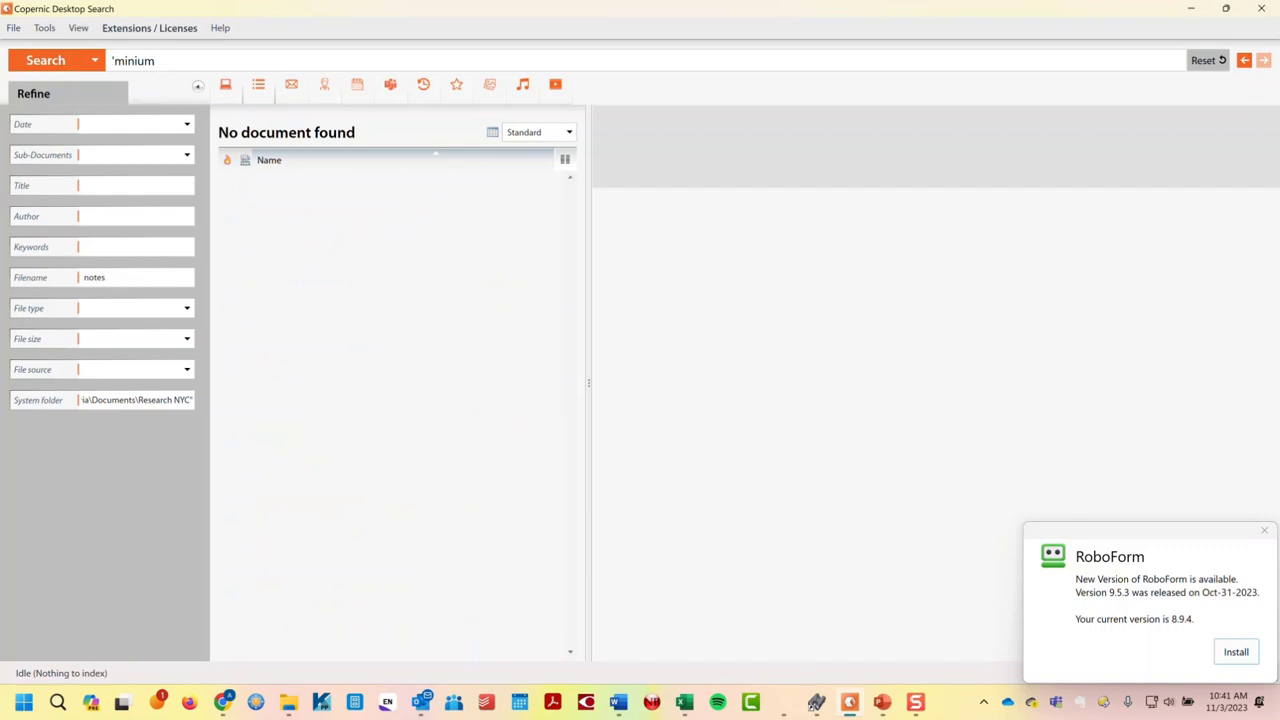
key("BackSpace")
key("BackSpace")
key("BackSpace")
key("BackSpace")
type("im")
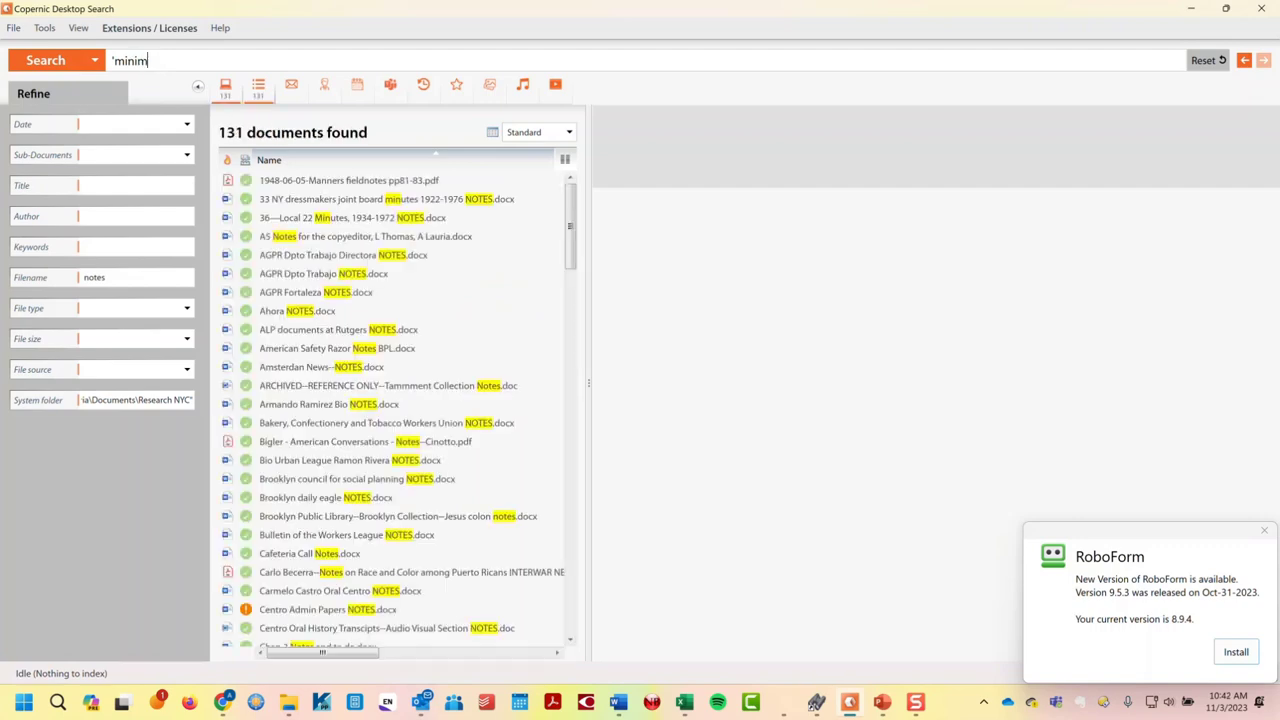
type("um wage\"")
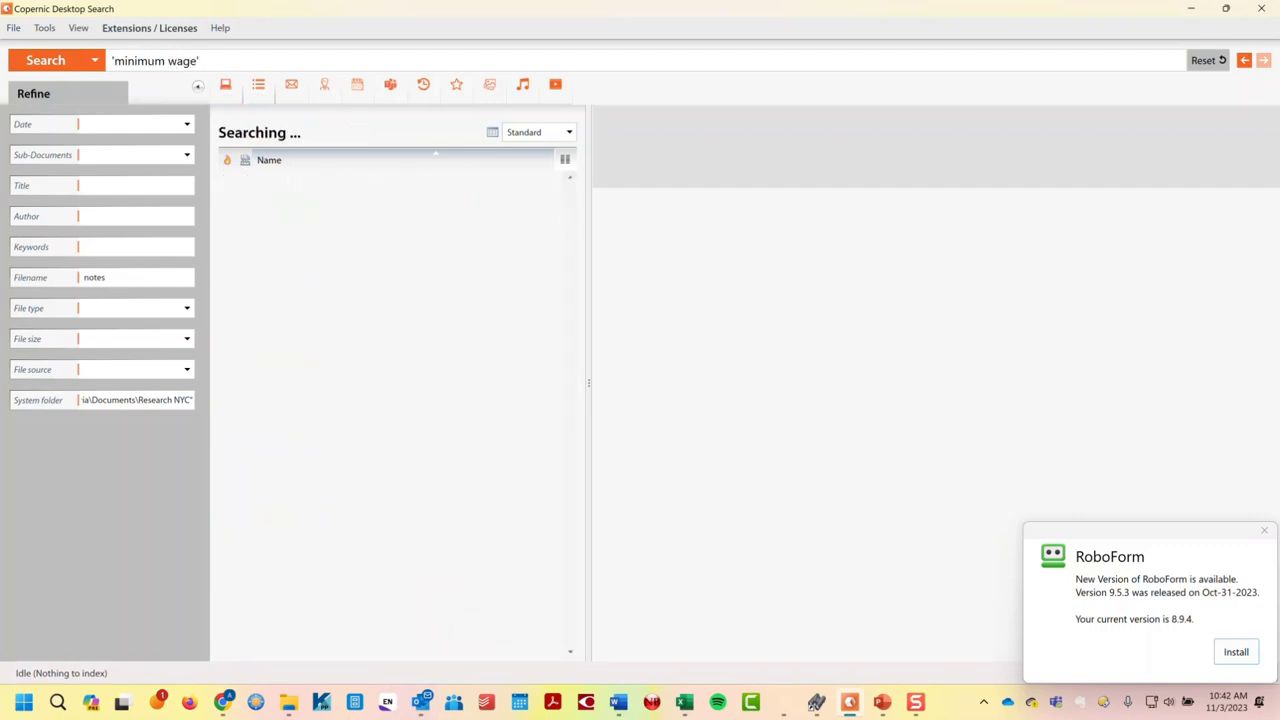
key("BackSpace")
type("\"")
key("Left")
key("Left")
key("Left")
key("Left")
key("Left")
key("Home")
key("Delete")
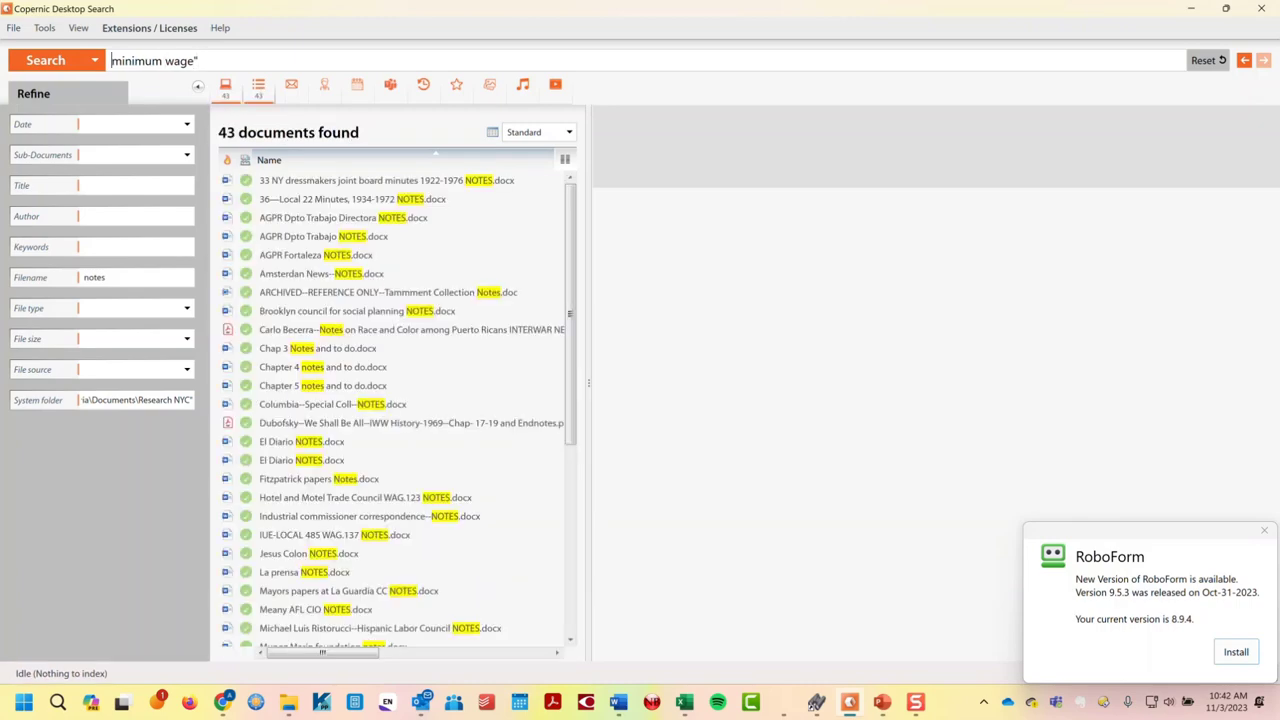
type("\"")
key("End")
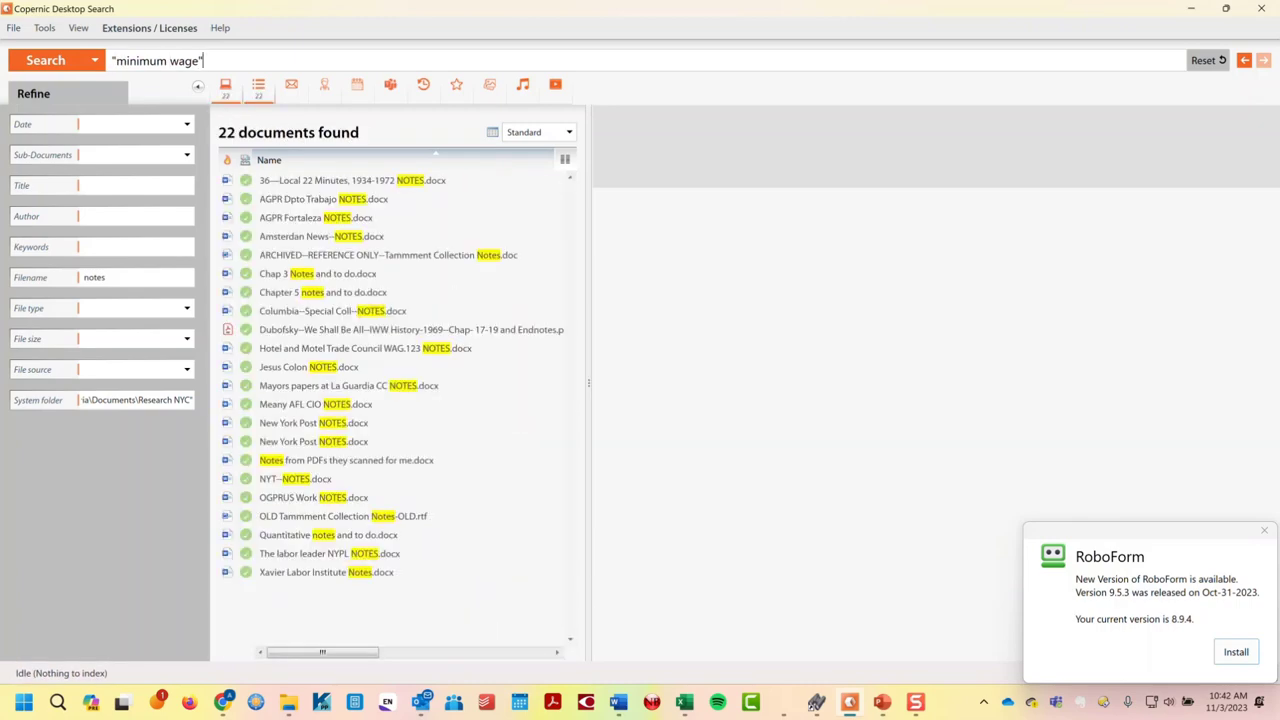
- Broaden the search to documents containing either phrase with the query "minimum wage" or "salario minimo"
type("or")
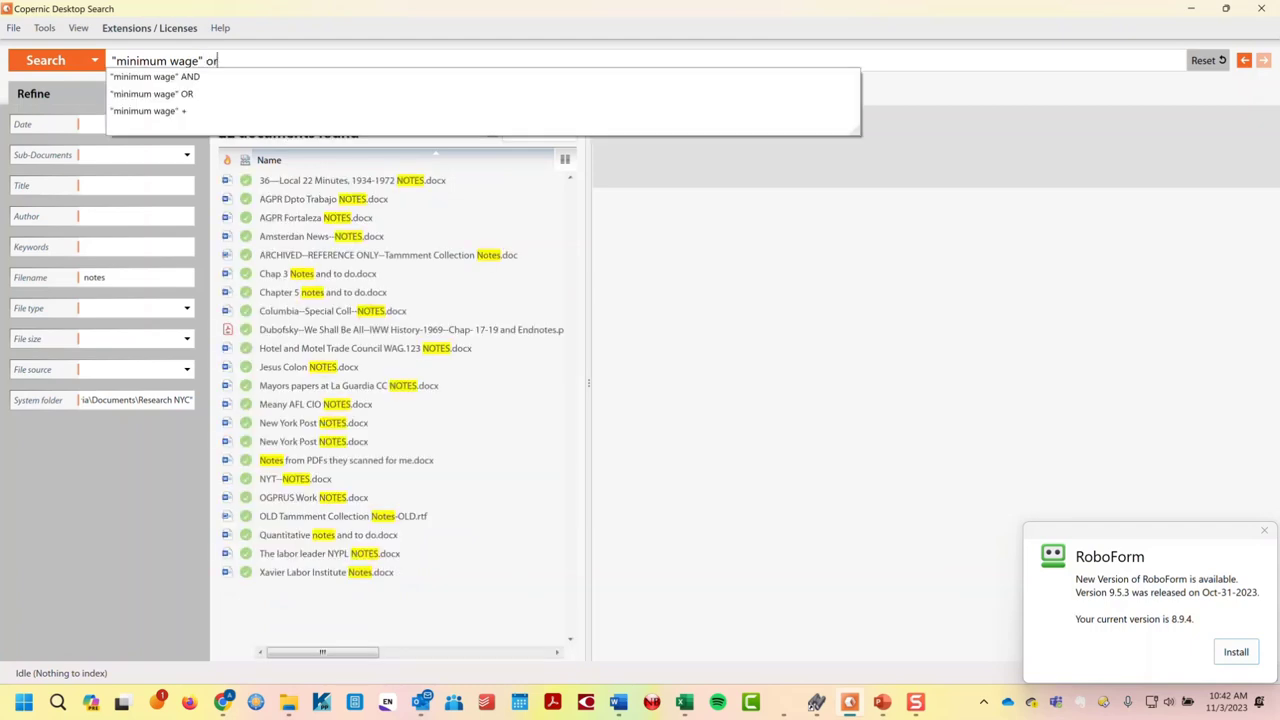
type(" \"sala")
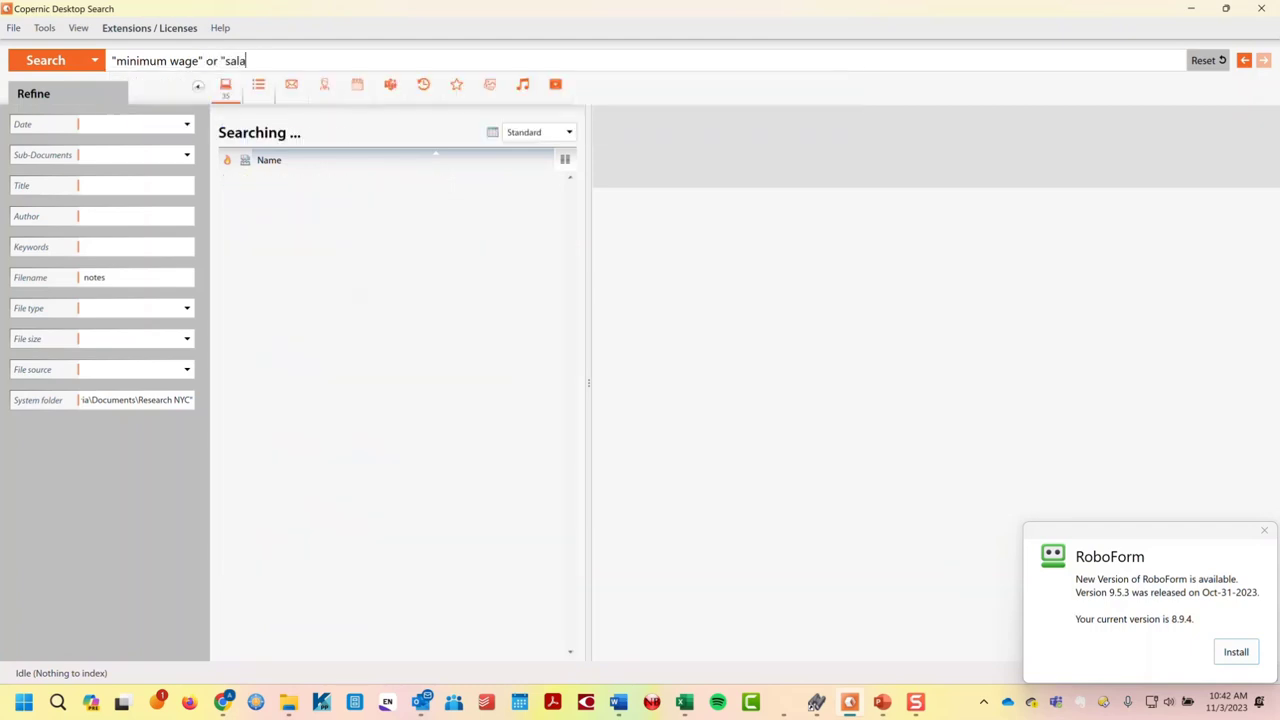
type("rio minimo")
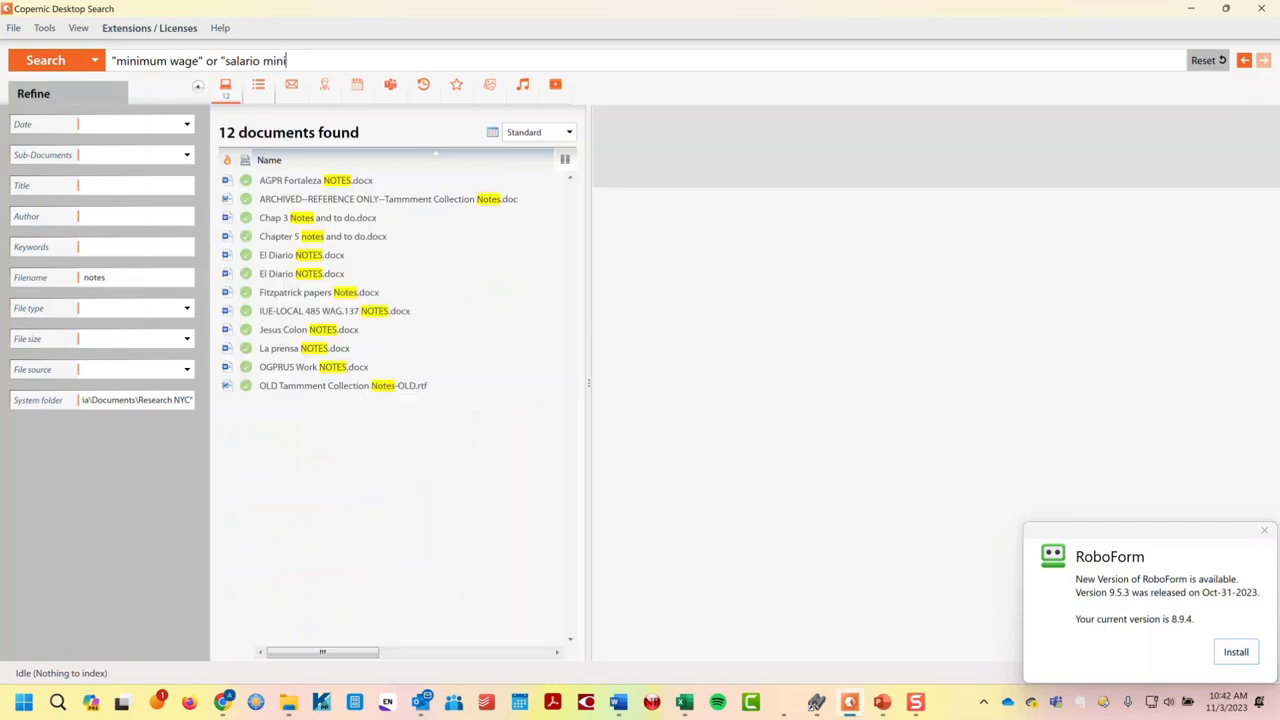
key("BackSpace")
key("BackSpace")
type("o\"")
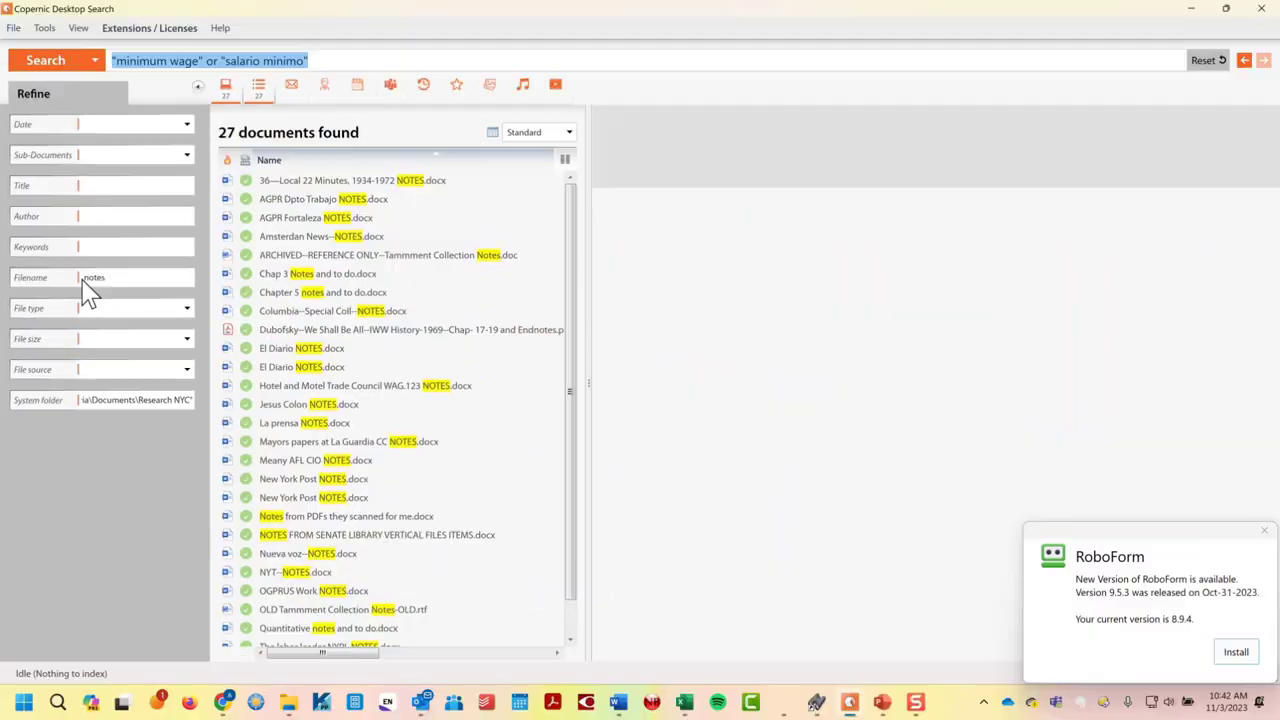
- Clear the filename filter to search all Research NYC files for either phrase, and browse the start of the results list
double_click(300, 275)
key("BackSpace")
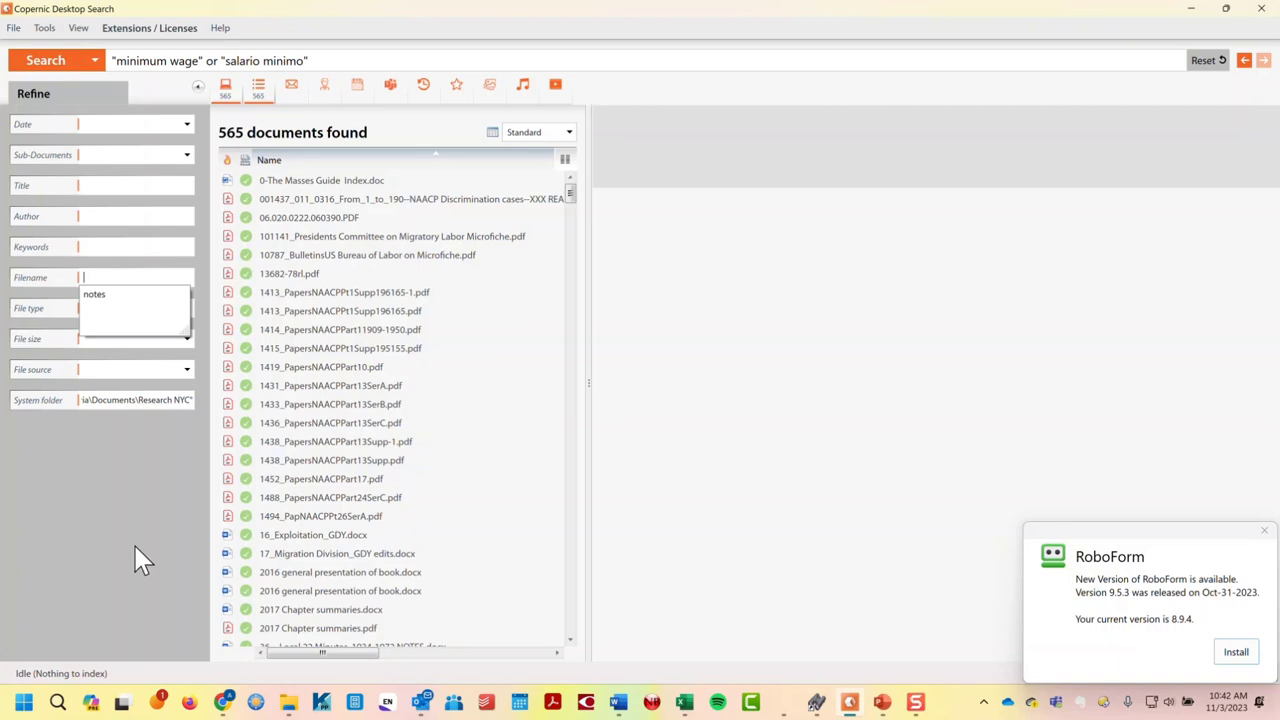
left_click(129, 503)
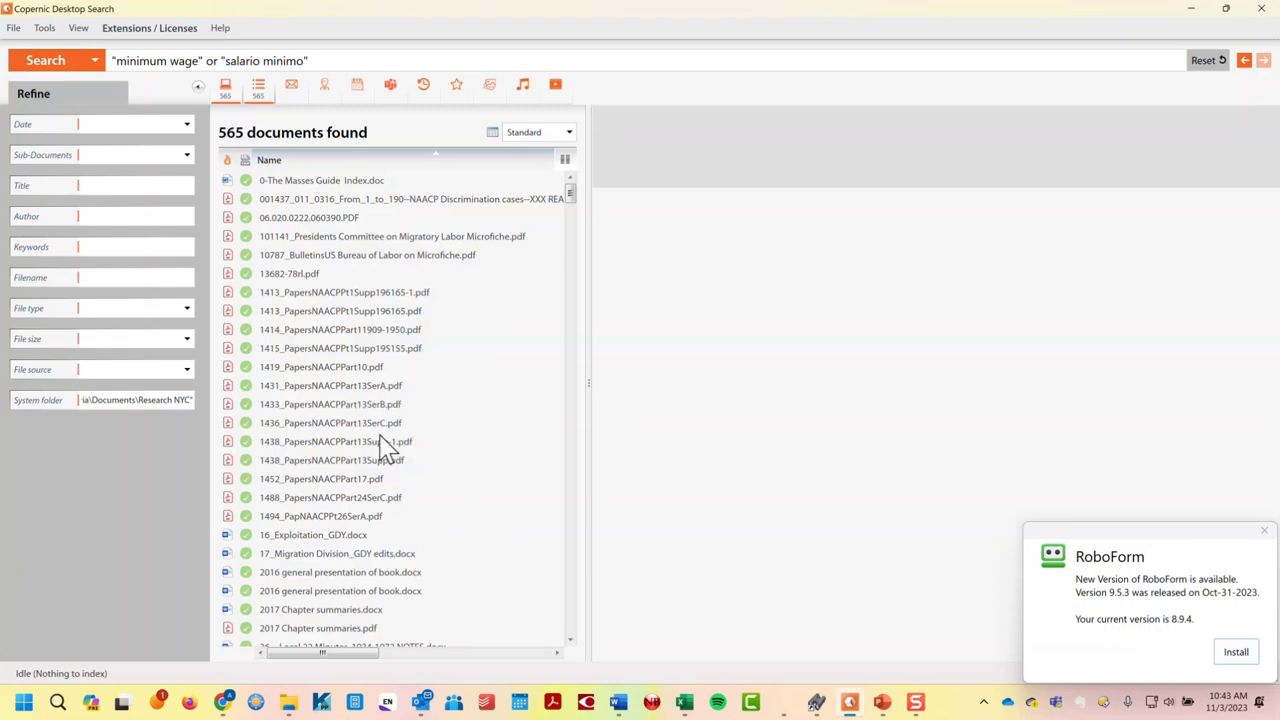
scroll(385, 450, "down", 2)
scroll(385, 450, "down", 2)
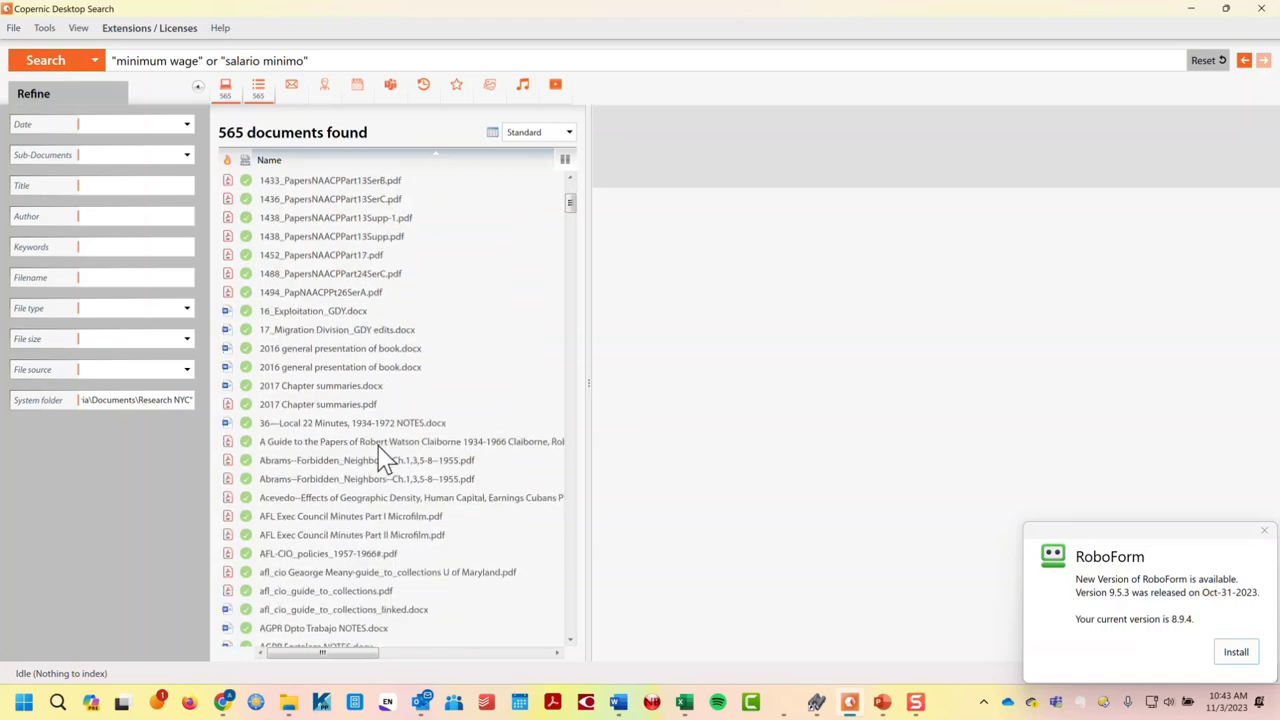
scroll(360, 492, "down", 1)
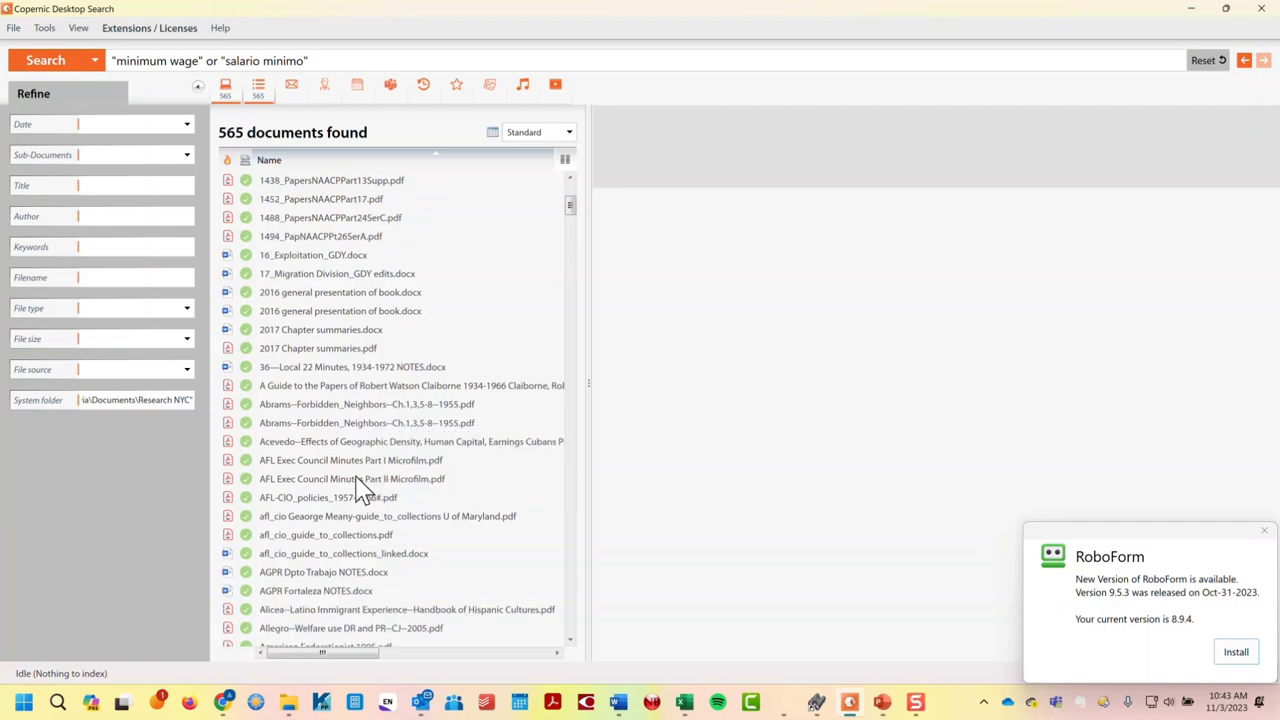
scroll(360, 490, "up", 5)
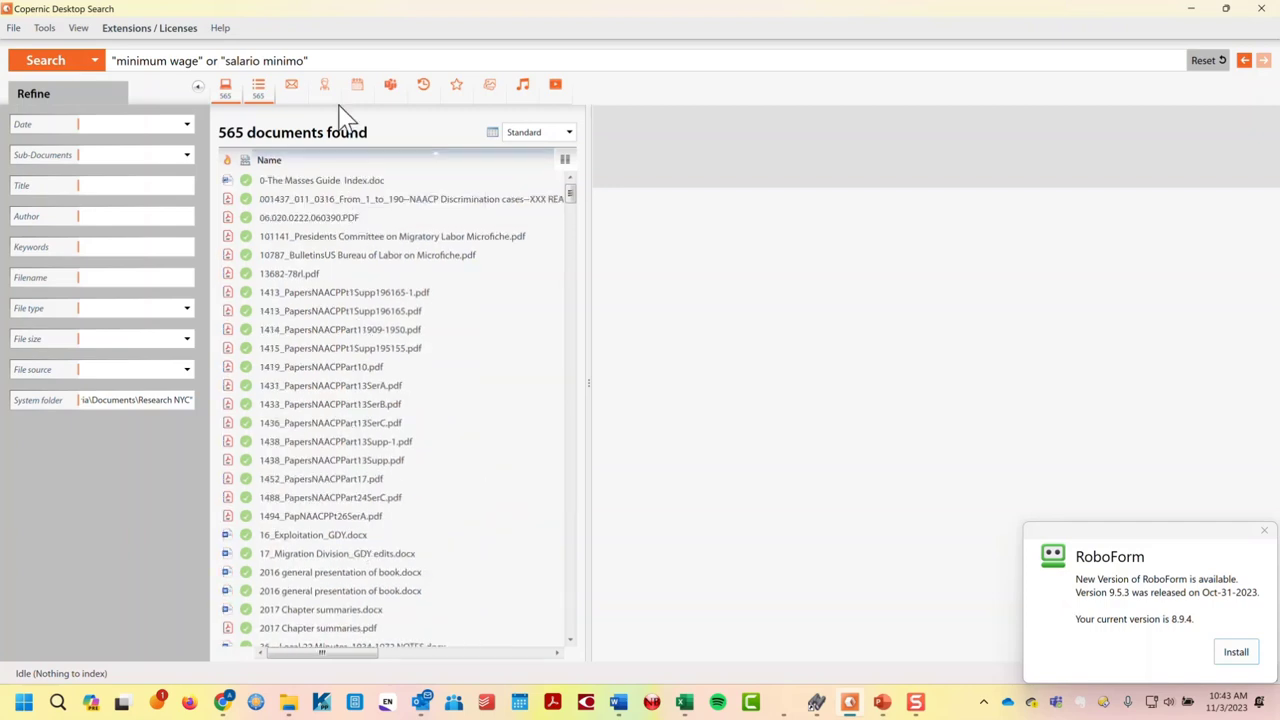
left_click(338, 64)
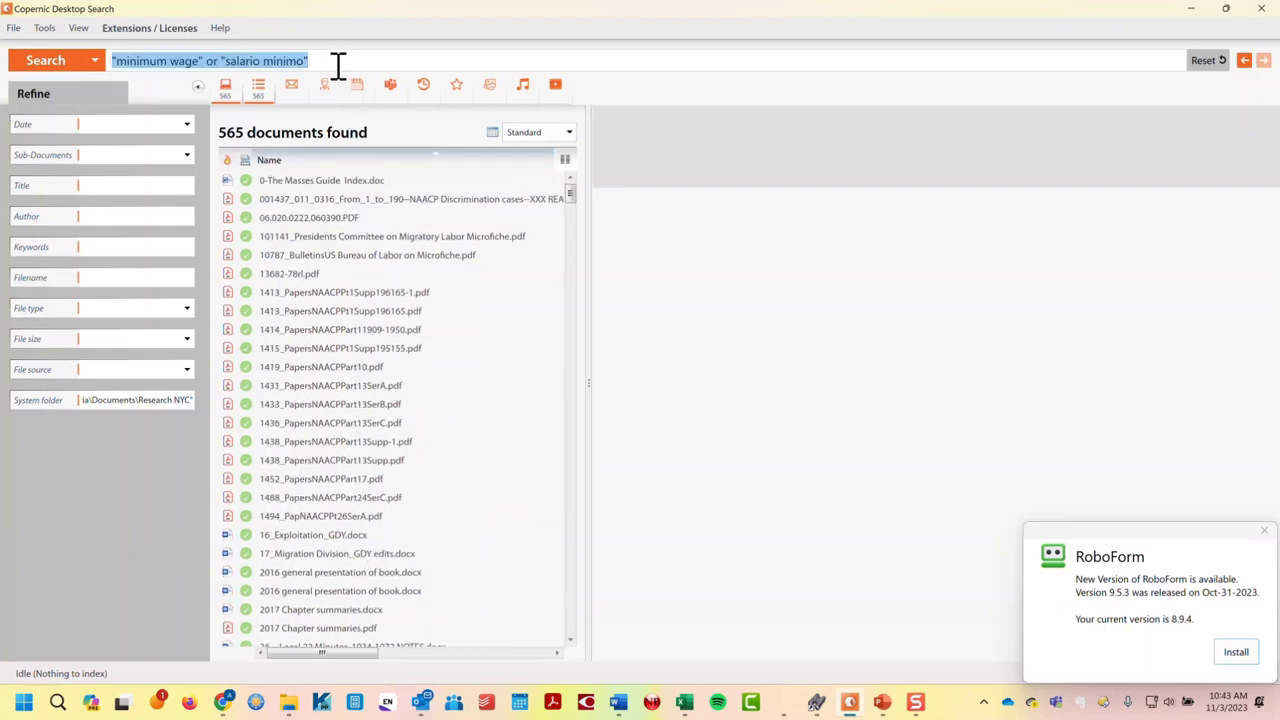
- Replace the query with the proximity search colon near bernardo, run it, and slightly narrow the results list
key("BackSpace")
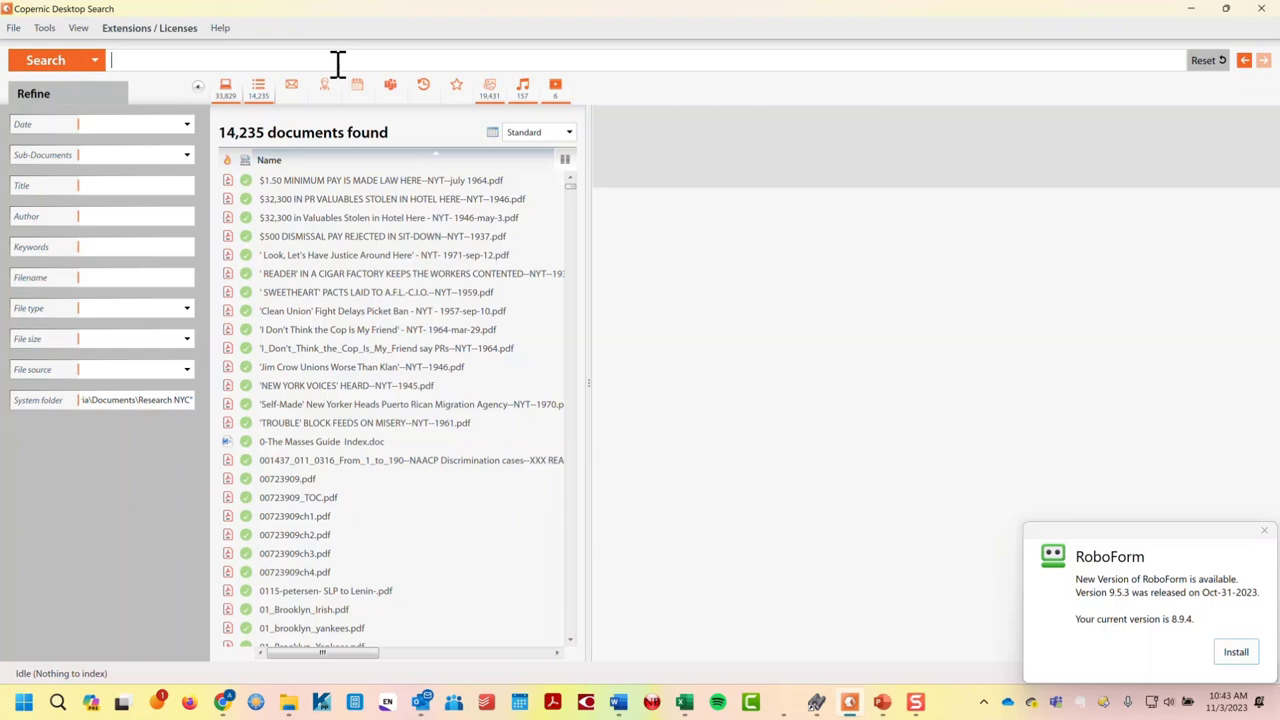
type("\"\"")
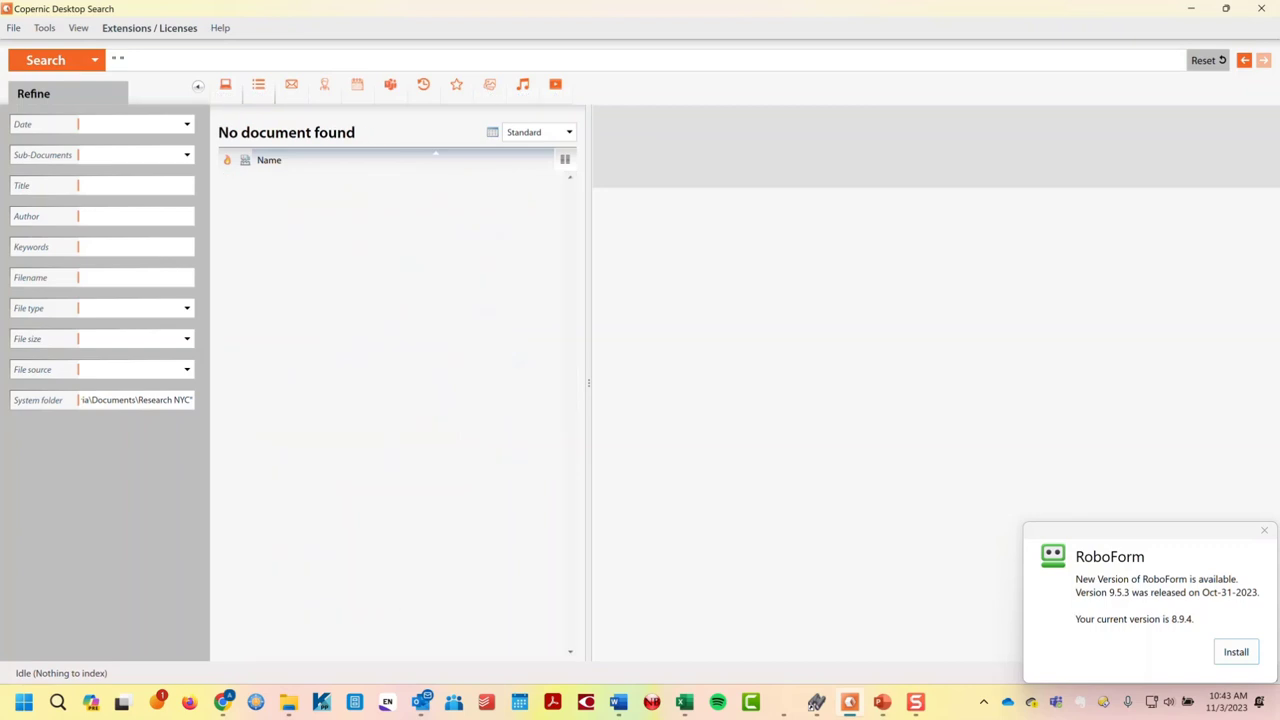
key("BackSpace")
key("BackSpace")
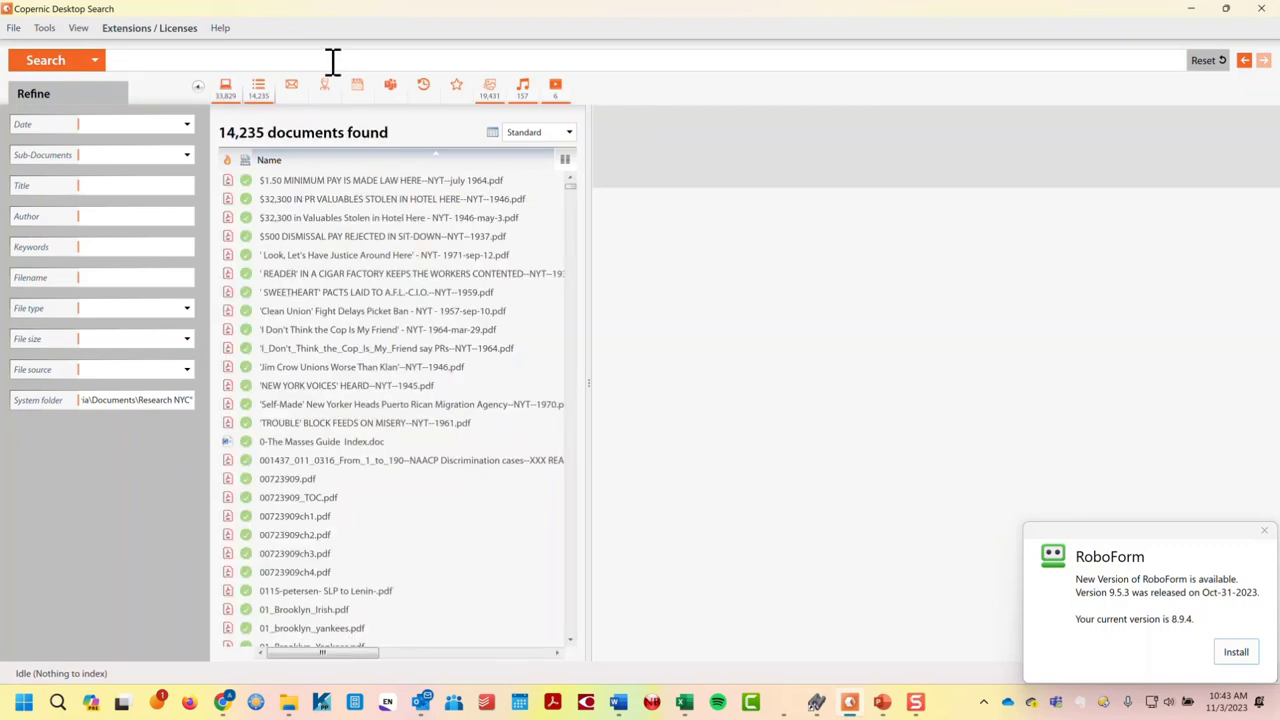
type("1")
key("BackSpace")
type("colon ")
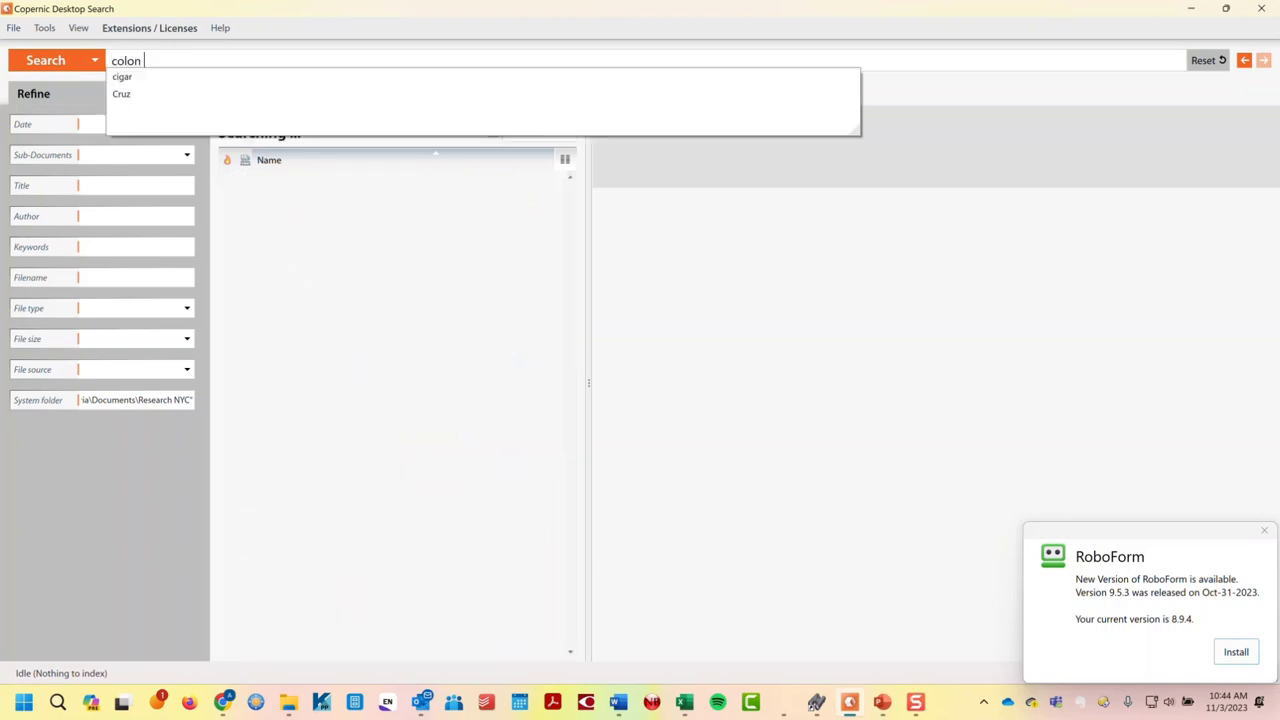
type("near ")
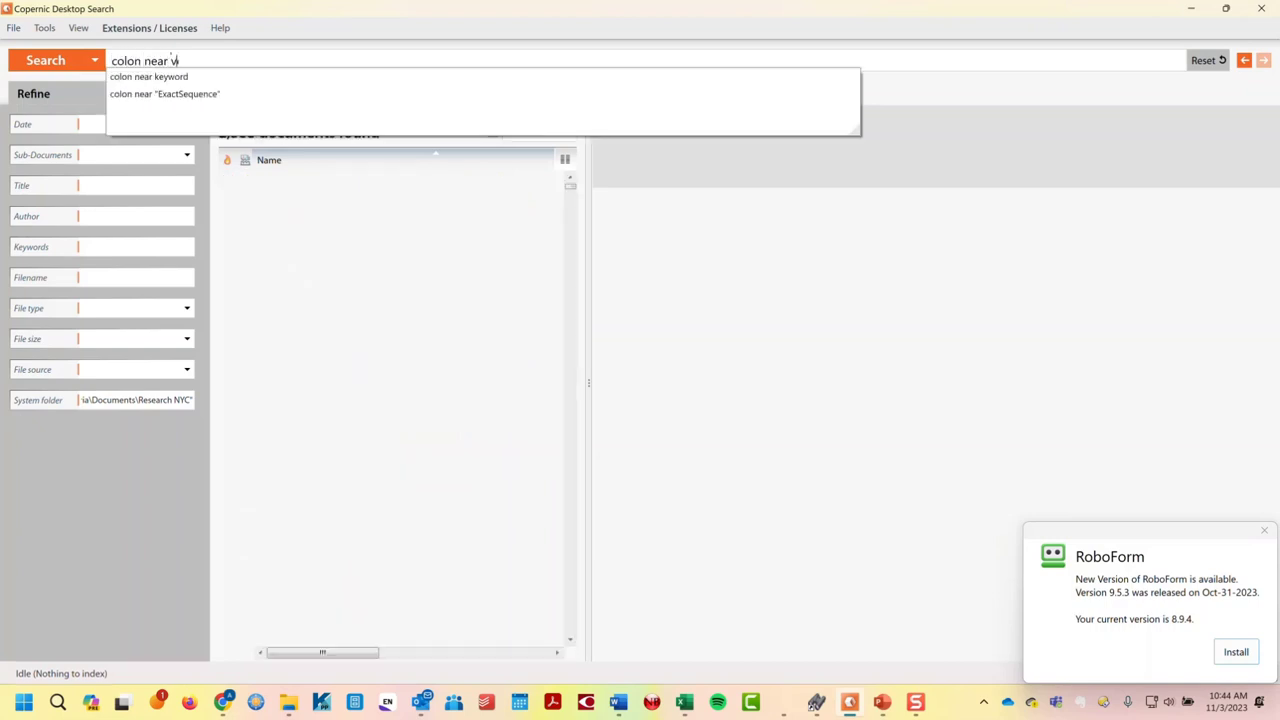
type("bernardo")
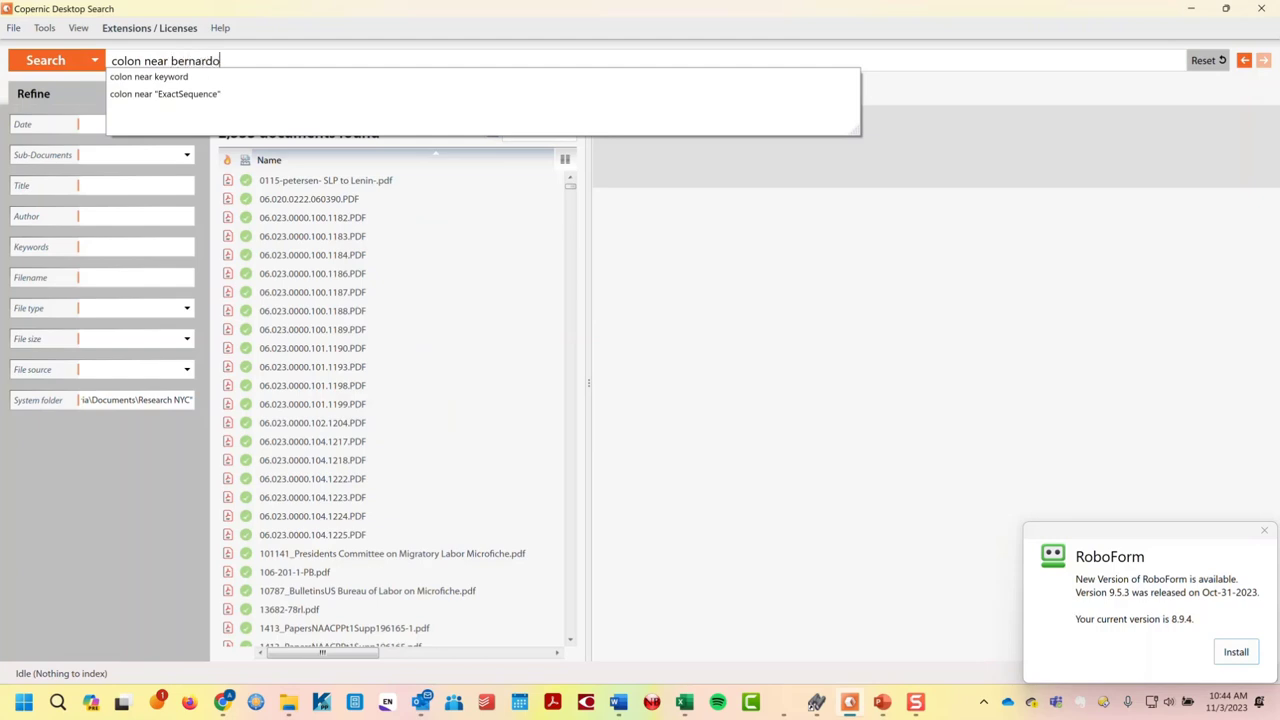
key("Return")
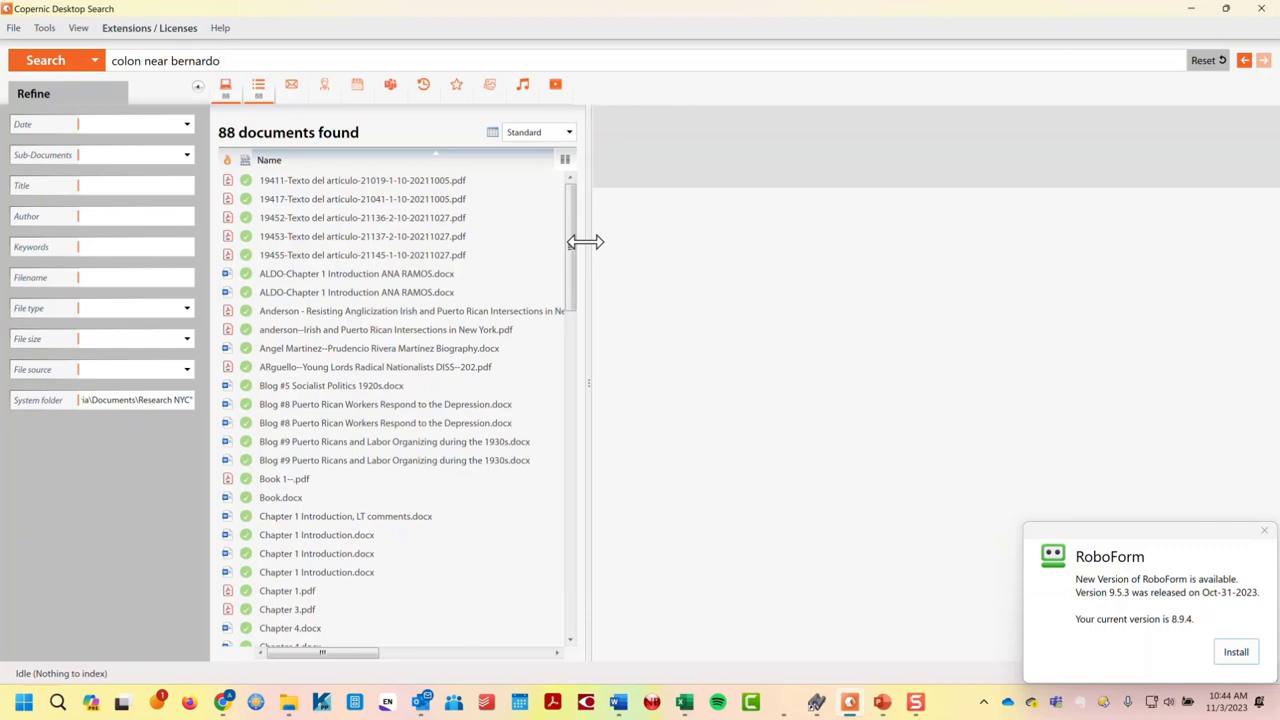
left_click_drag(585, 242, 572, 242)
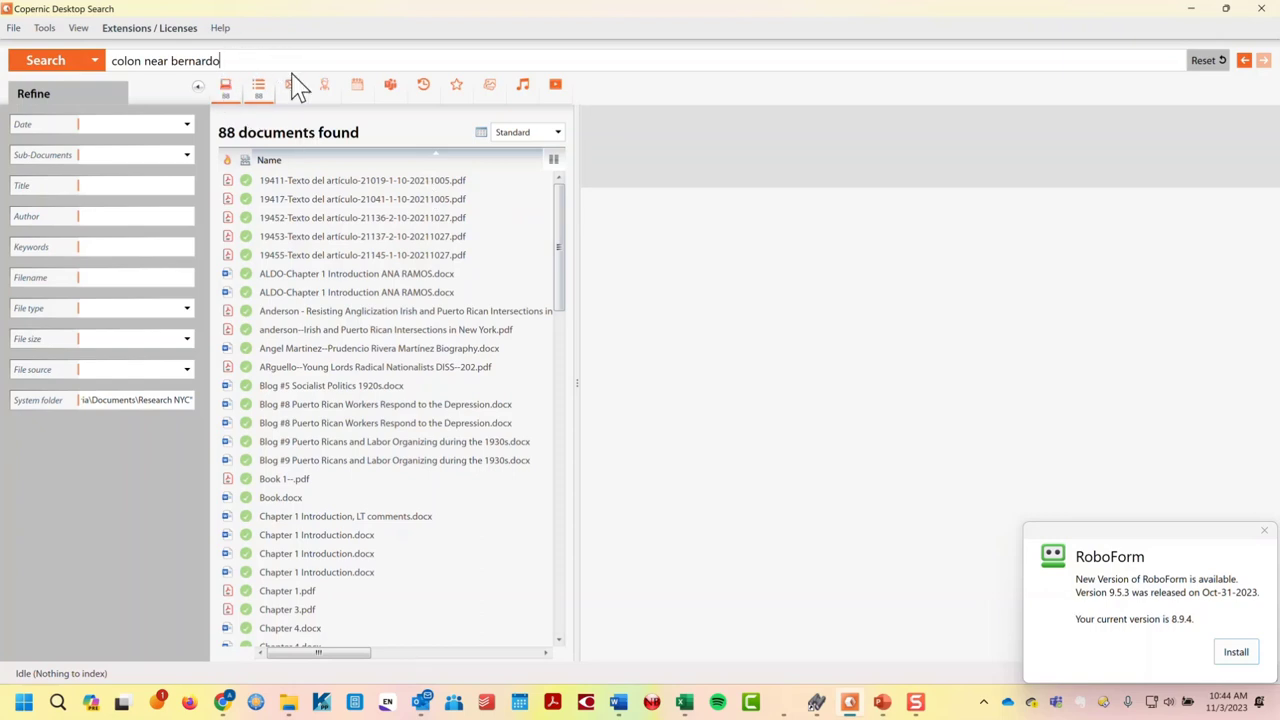
- Refine the first proximity term to an exact phrase so the query reads "jesus colon" near bernardo, and run the search
key("Home")
type("jesus")
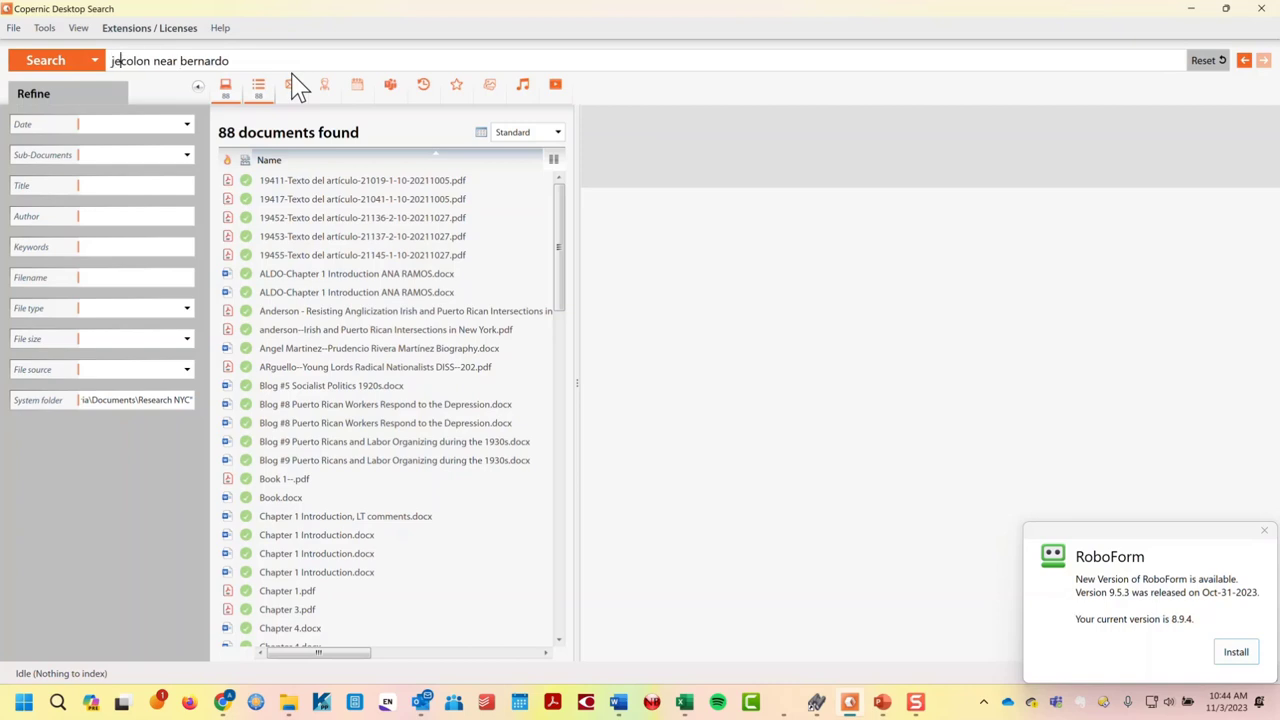
key("Return")
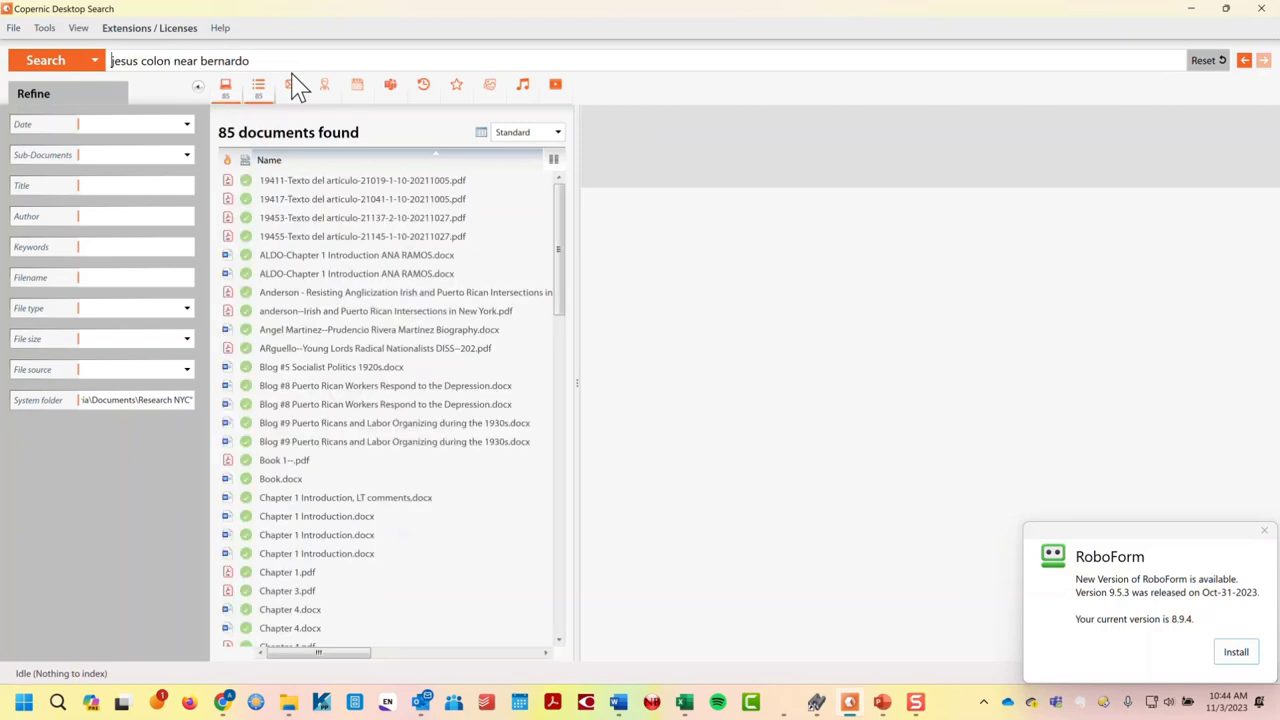
key("Home")
type("\"")
key("Return")
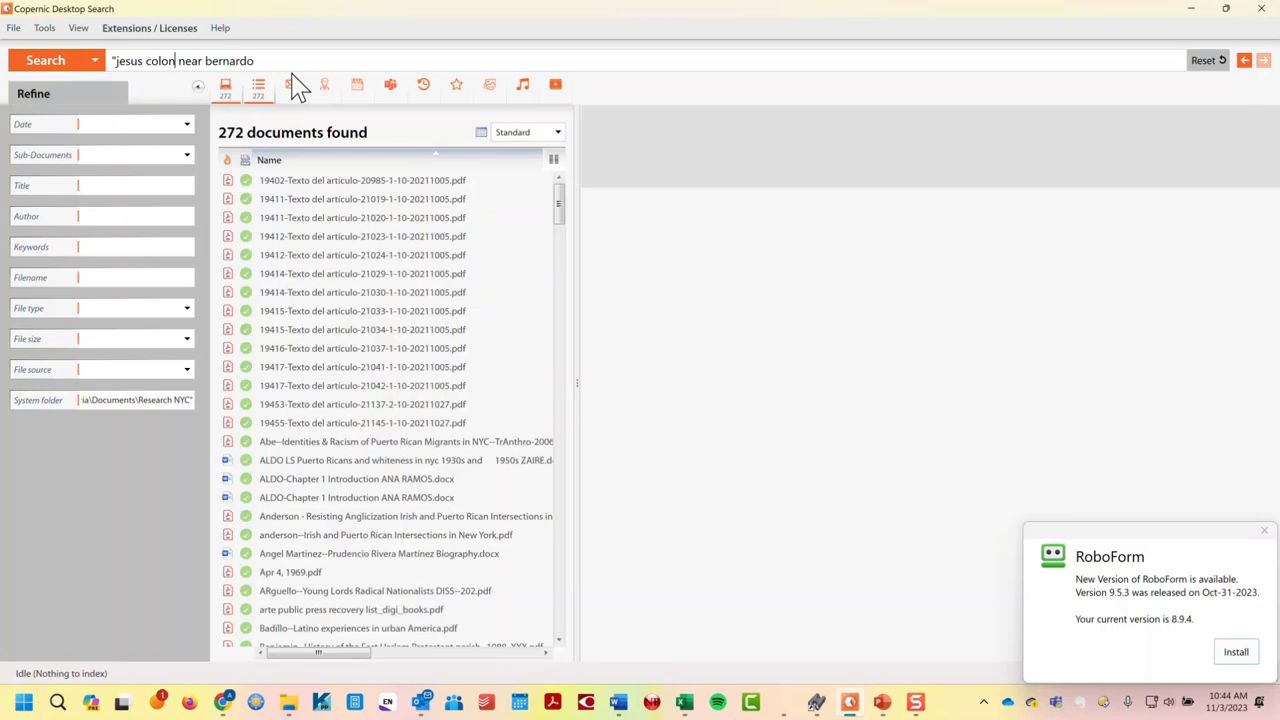
type("\"")
key("Return")
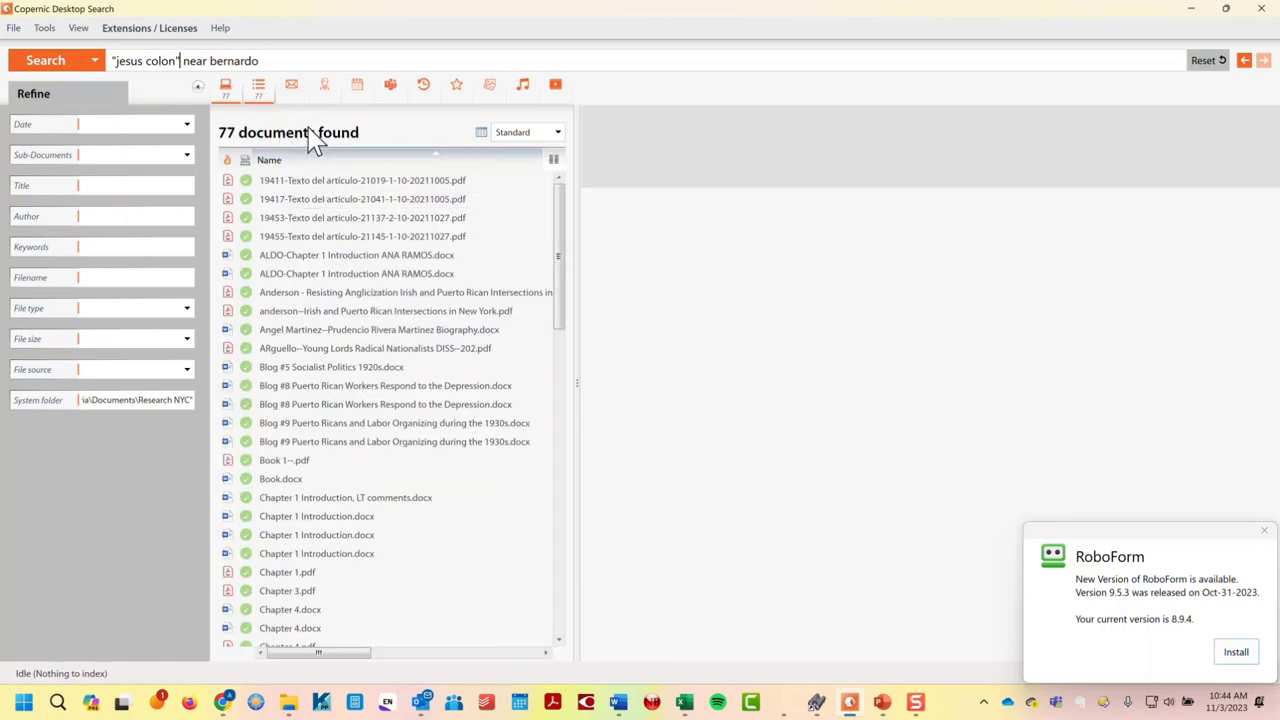
- Extend the second proximity term to the exact phrase "bernardo vega", and rerun the search
left_click(307, 63)
type("vega\"")
key("Return")
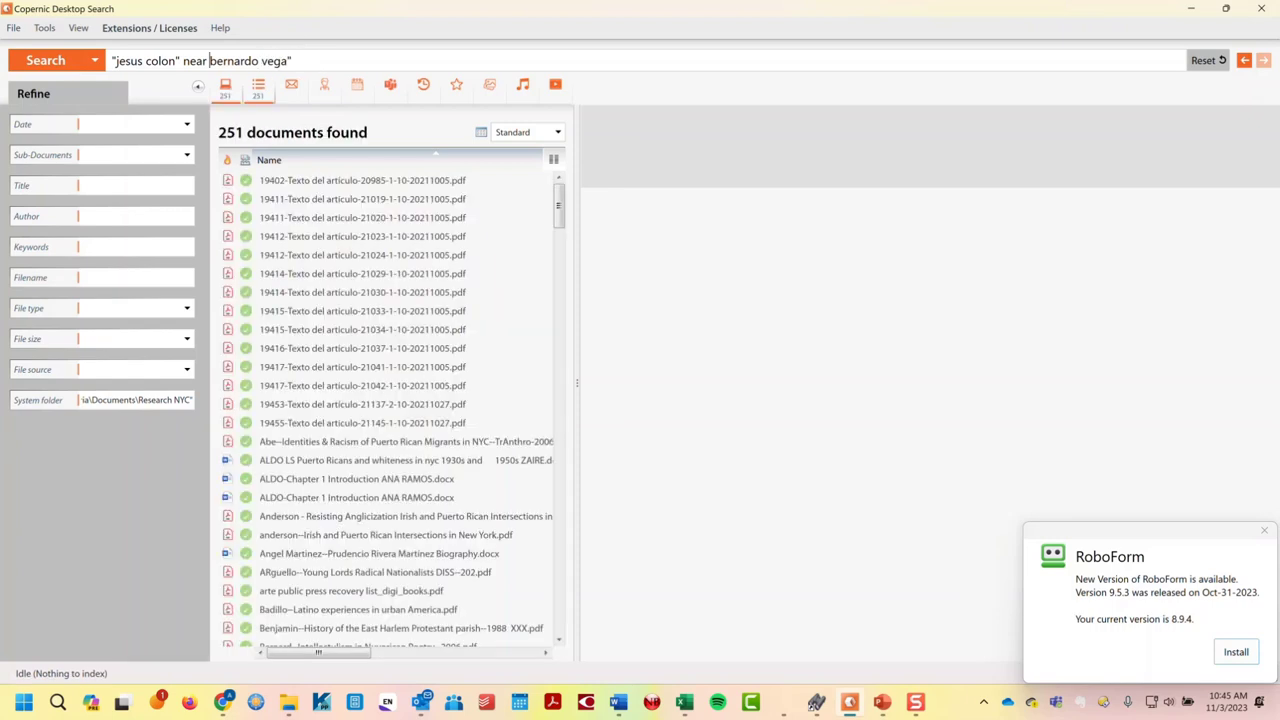
left_click(212, 61)
type("\"")
key("Return")
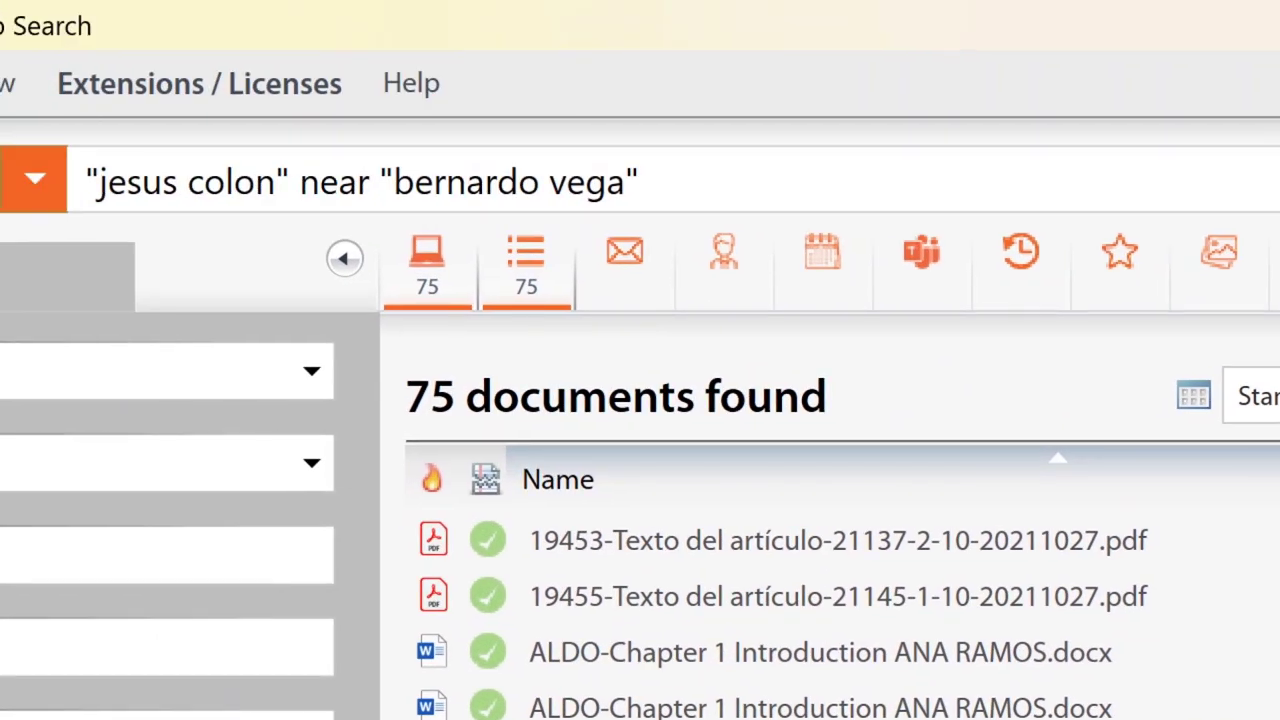
- Reduce the proximity query to the single unquoted words jesus near bernardo
triple_click(204, 178)
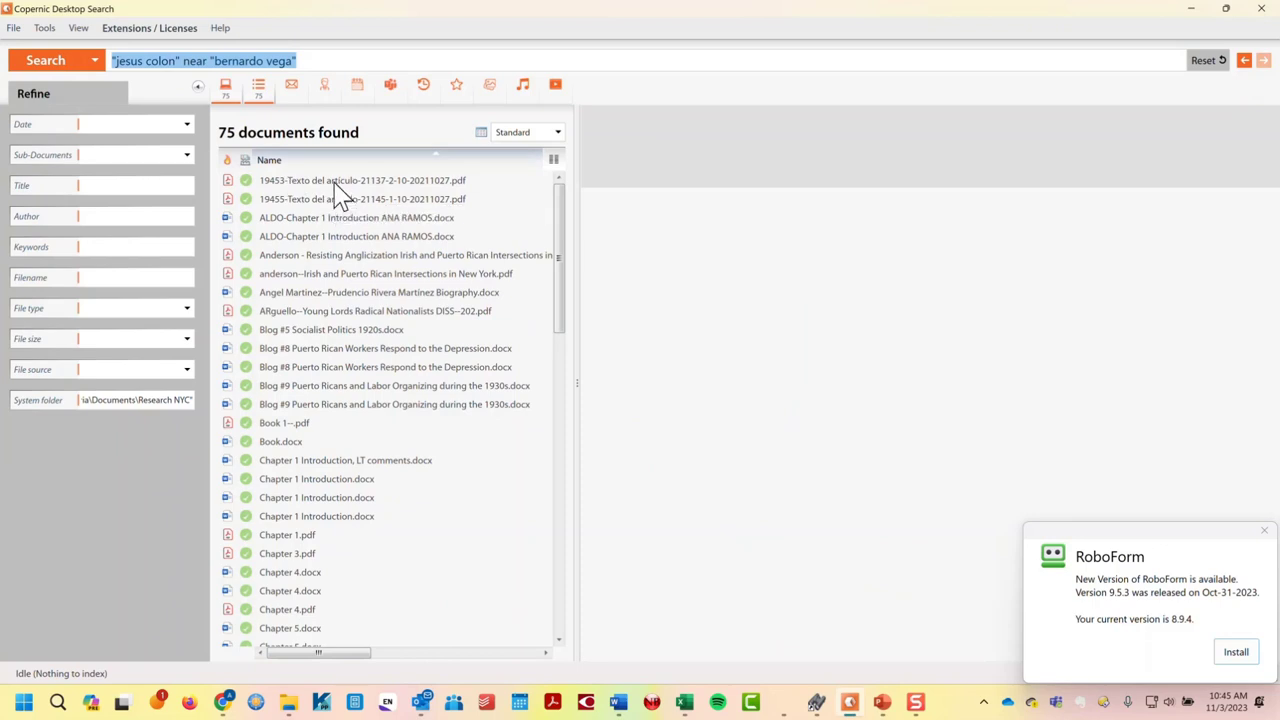
left_click(340, 60)
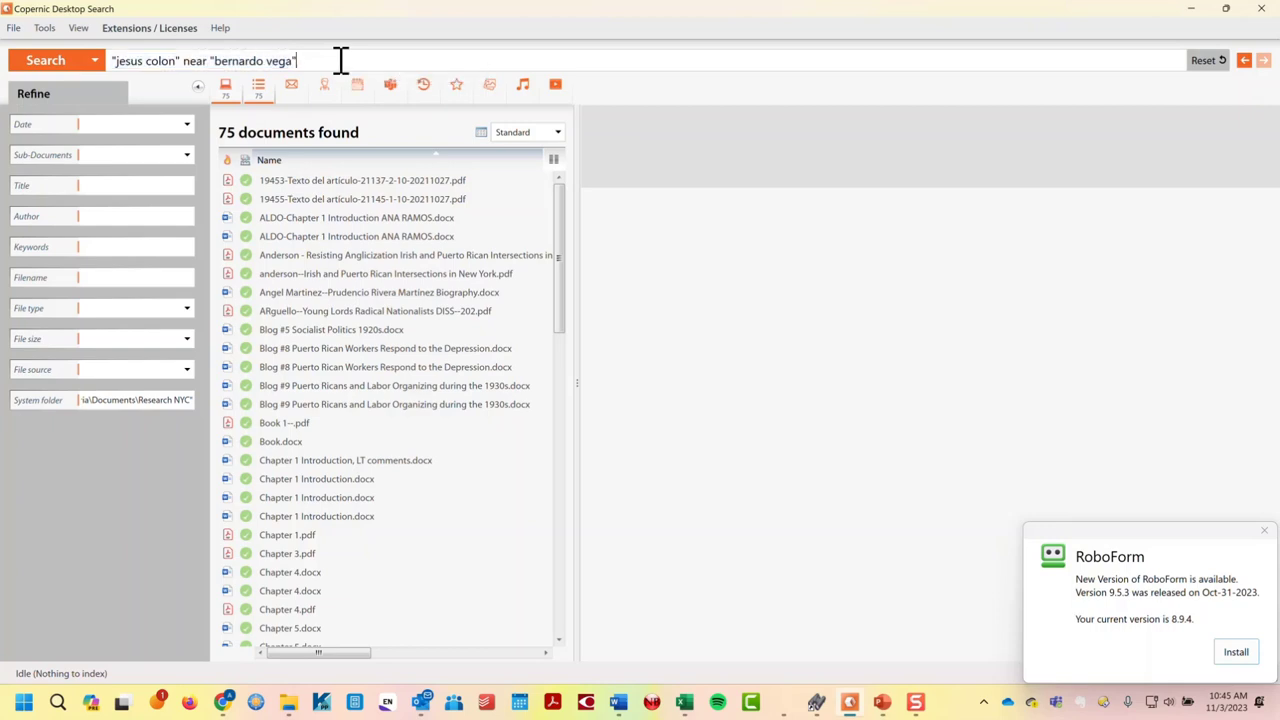
key("BackSpace")
key("BackSpace")
key("BackSpace")
key("BackSpace")
key("BackSpace")
key("BackSpace")
key("BackSpace")
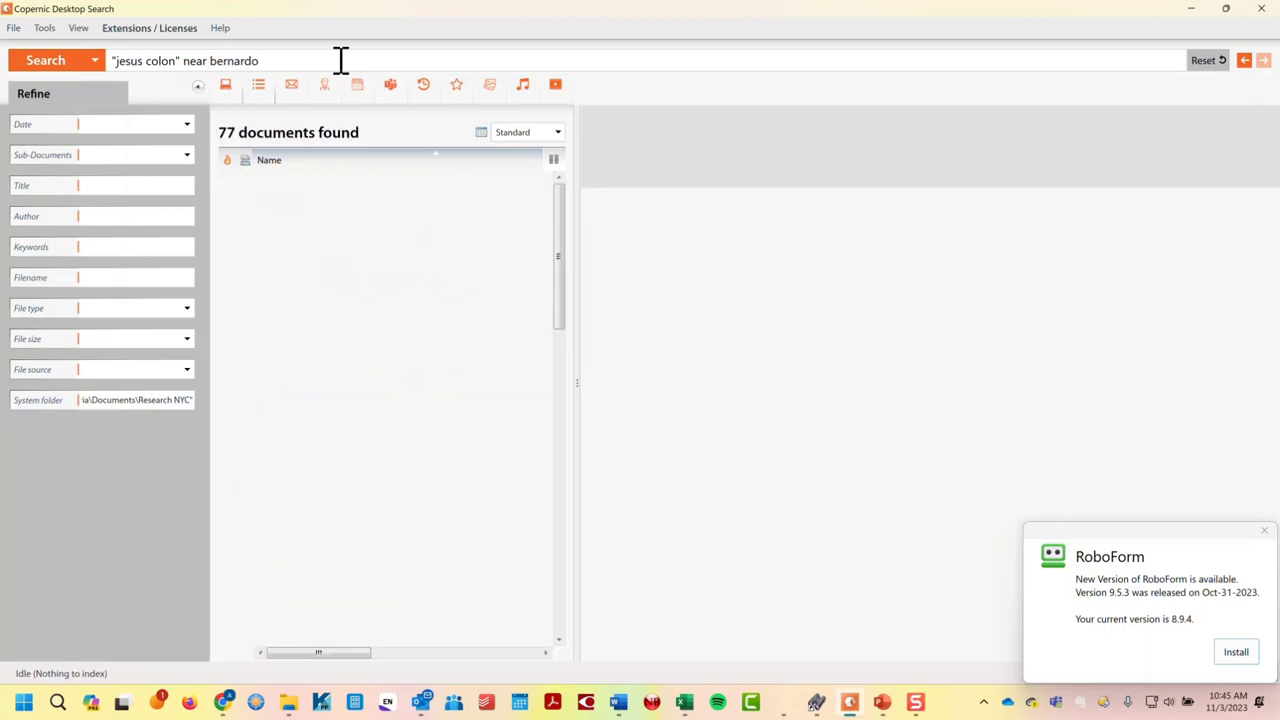
key("BackSpace")
key("BackSpace")
key("BackSpace")
key("BackSpace")
key("BackSpace")
key("BackSpace")
key("BackSpace")
key("ctrl+Right")
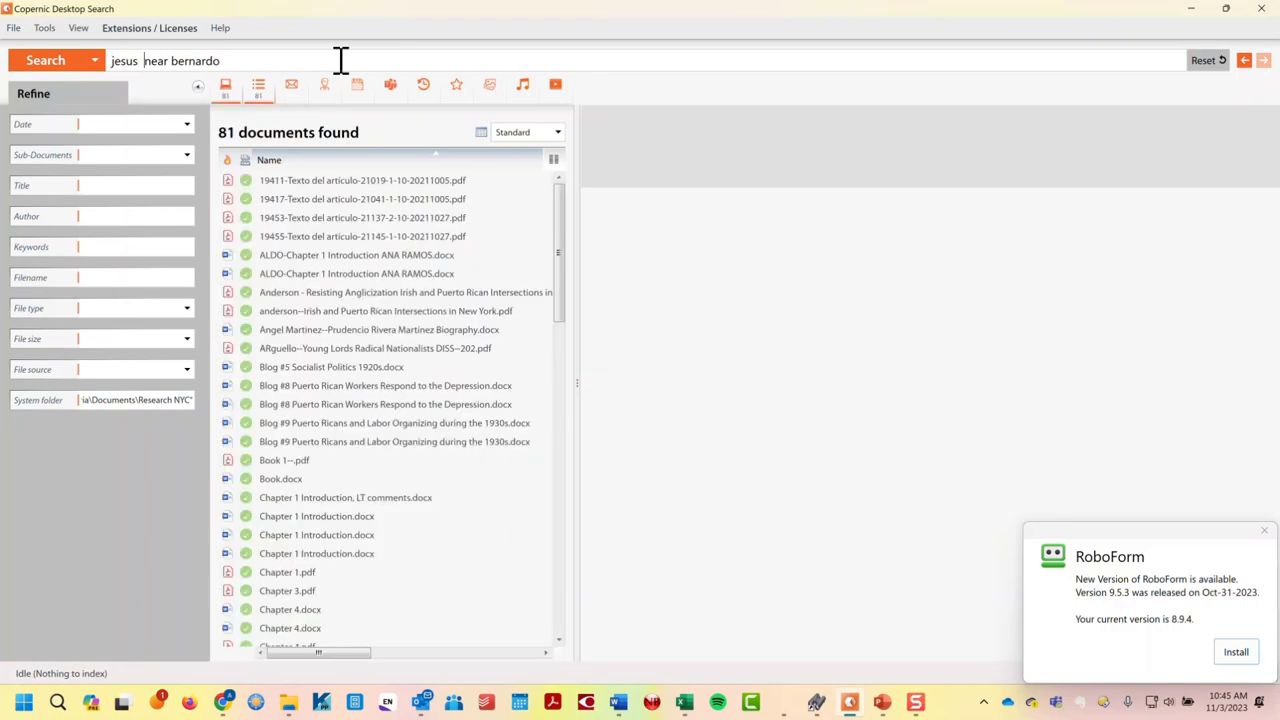
key("BackSpace")
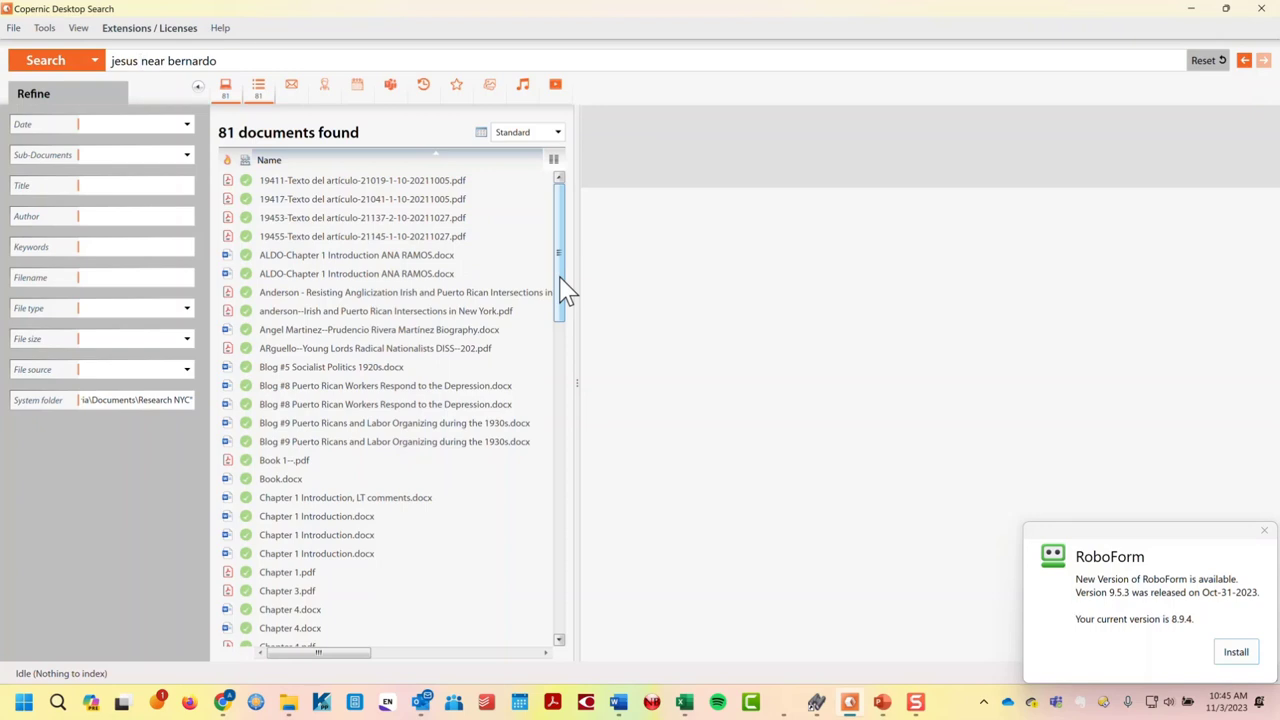
- Replace the proximity query with the single keyword tobacco
triple_click(283, 64)
key("BackSpace")
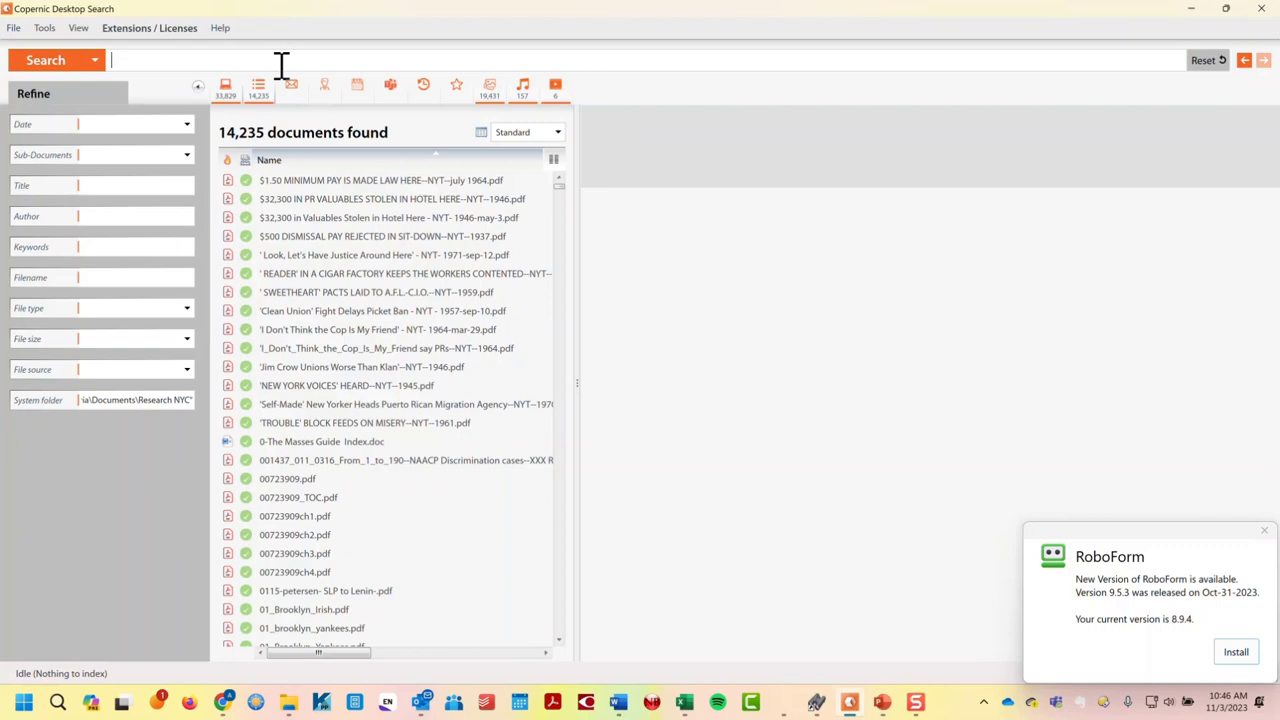
type("tob")
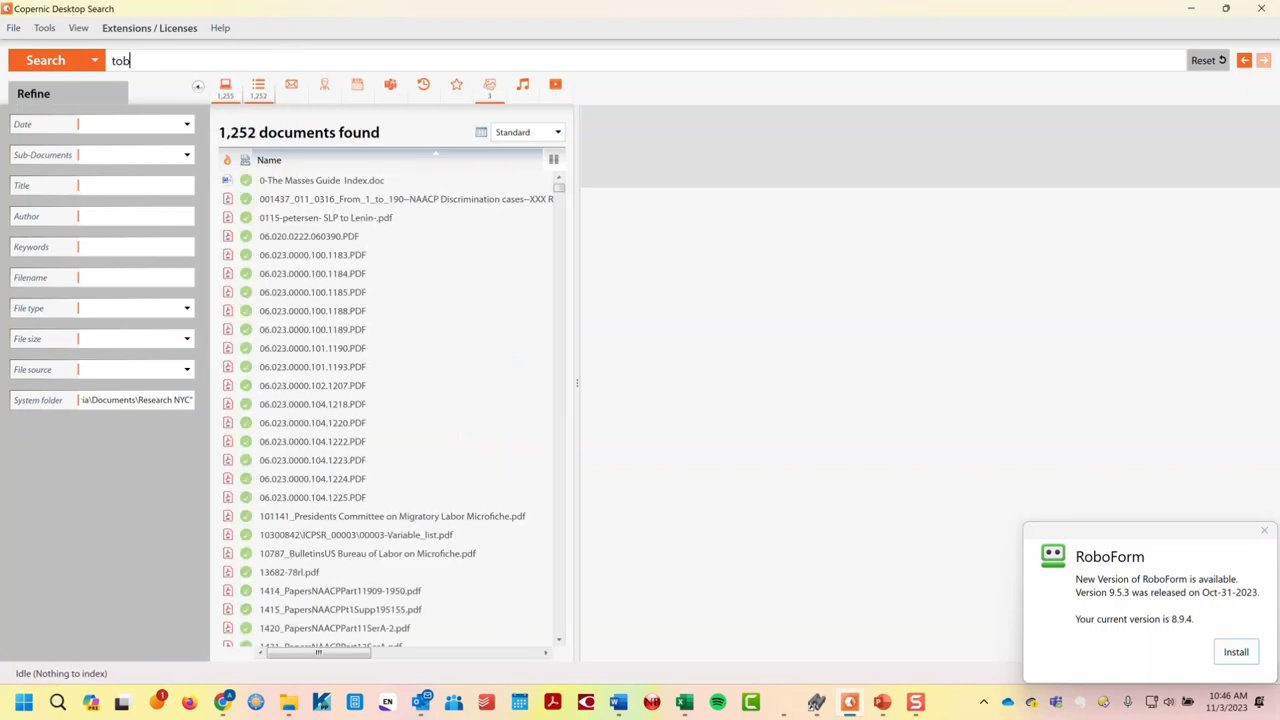
type("acco")
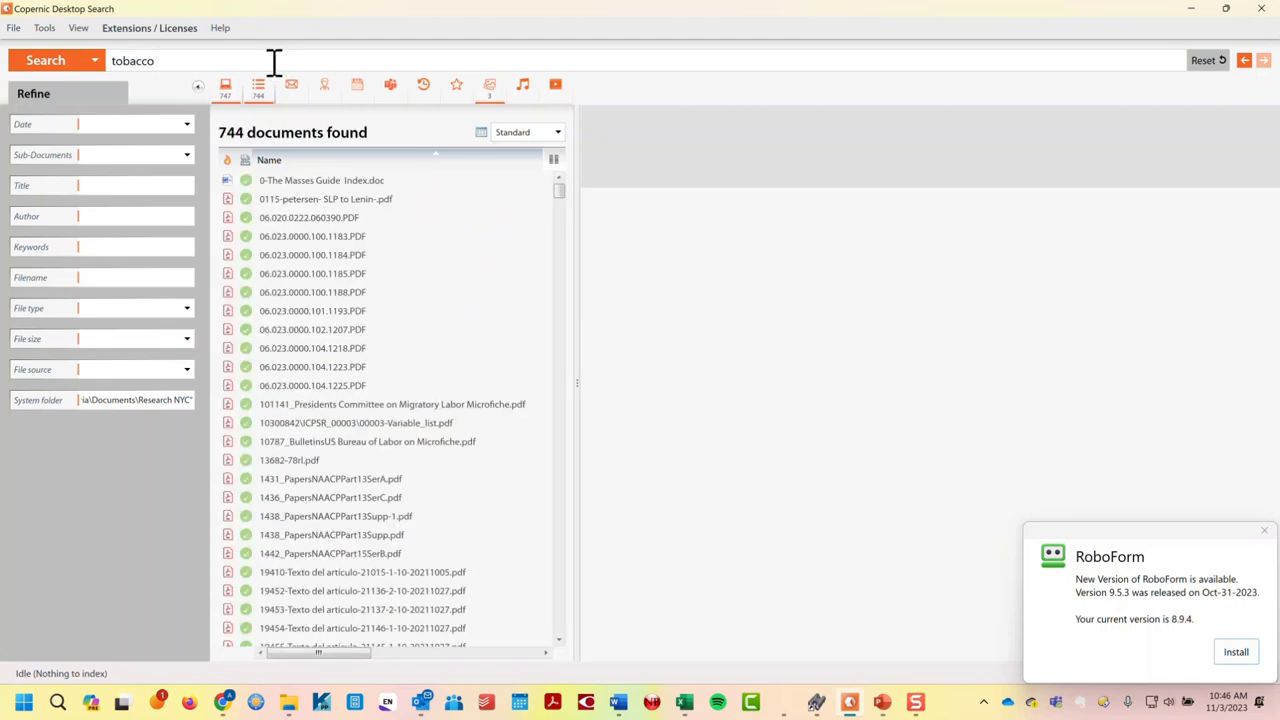
- Replace the keyword with the wildcard query bernard* to match all word endings
double_click(274, 62)
key("BackSpace")
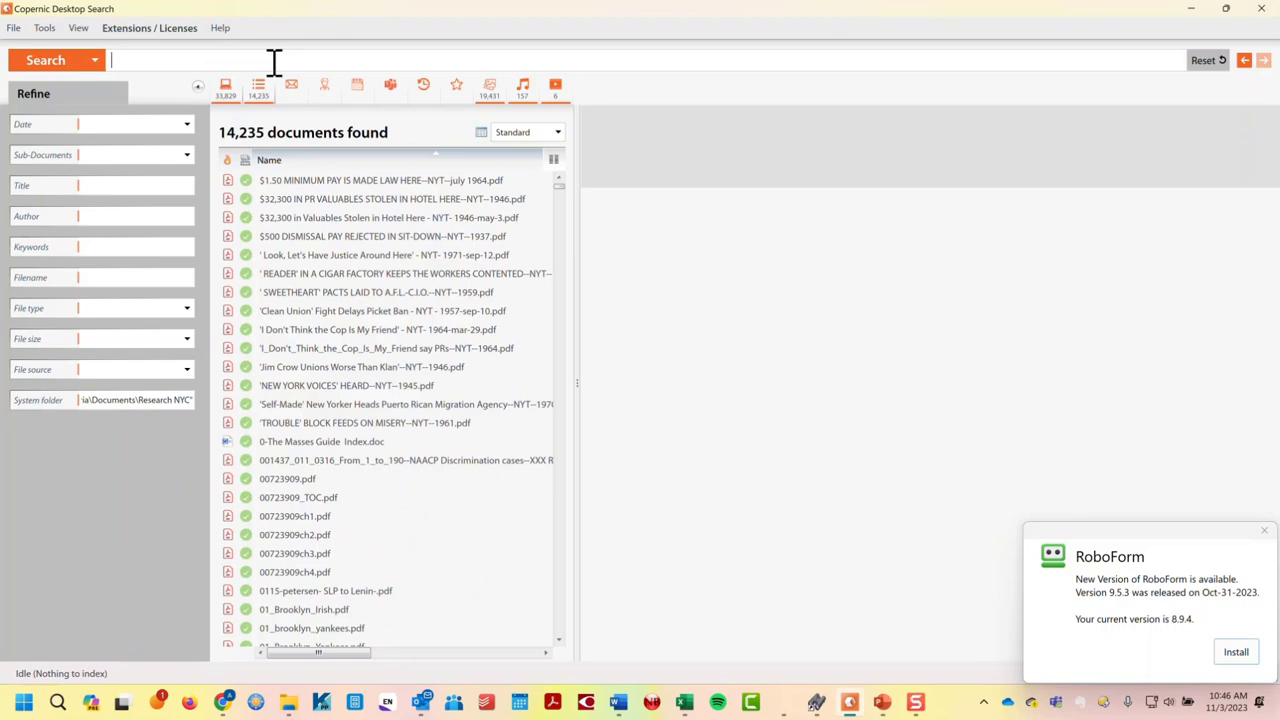
type("bernard*")
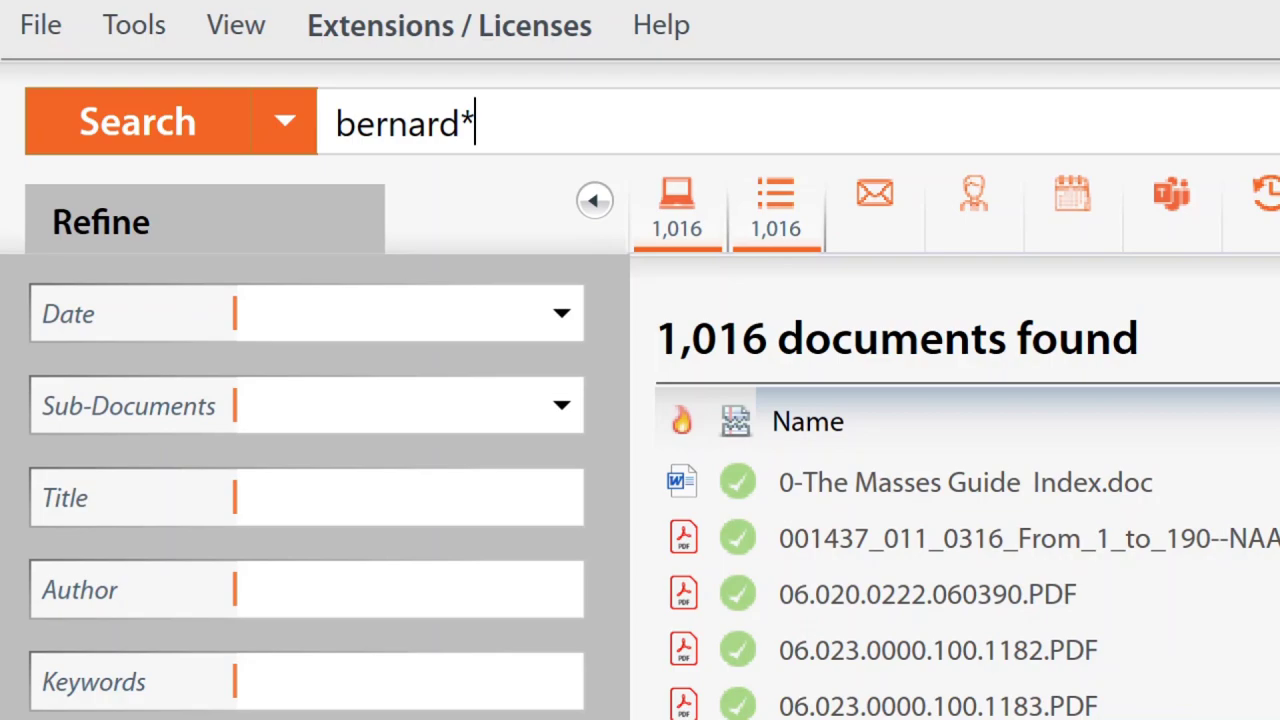
- Replace the query with three asterisks (***) and run the search
left_click(200, 135)
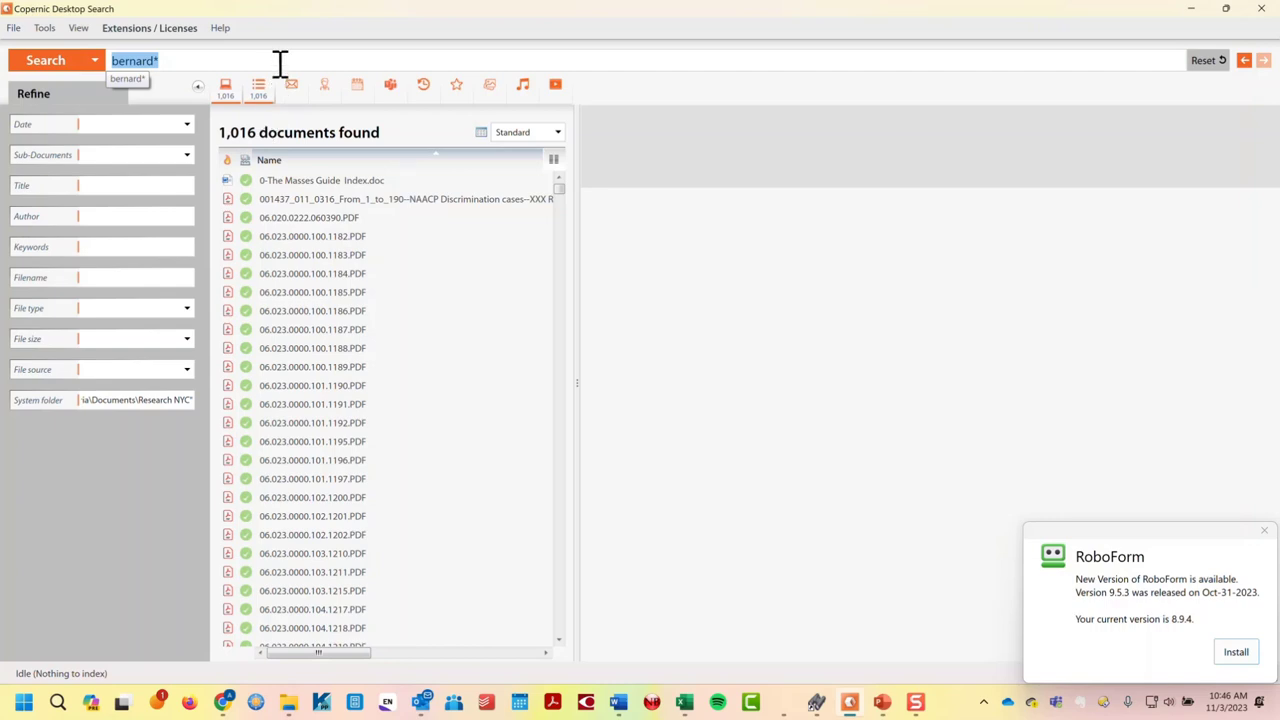
type("***")
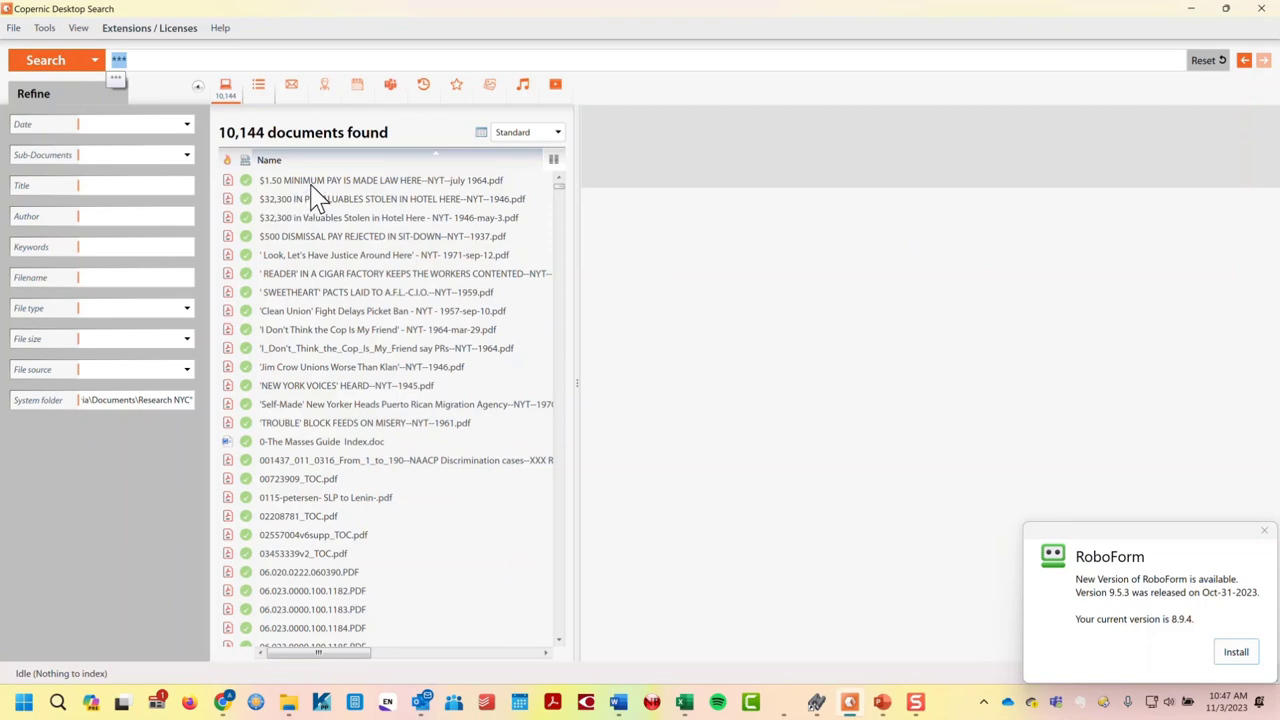
left_click(50, 64)
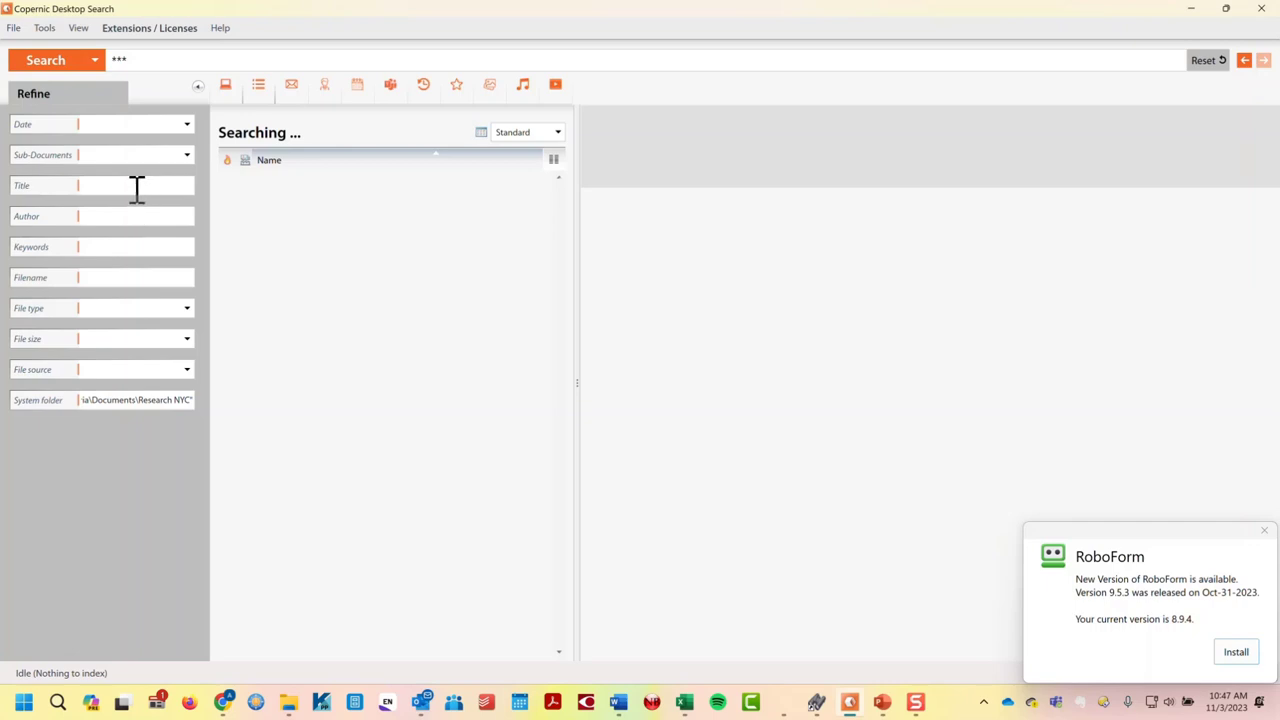
- Filter filenames by notes and search for the three asterisks as a quoted phrase, "***"
left_click(124, 276)
type("notes")
left_click(288, 63)
type("\"")
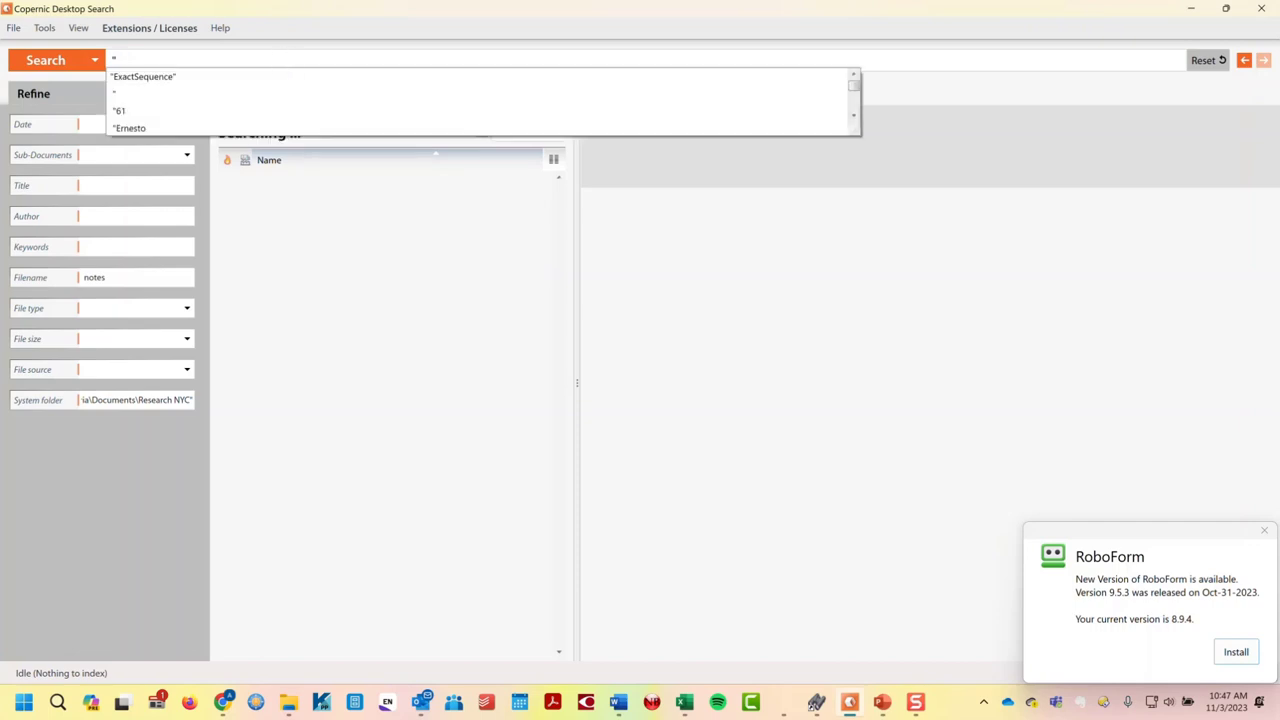
type("***\"")
key("Return")
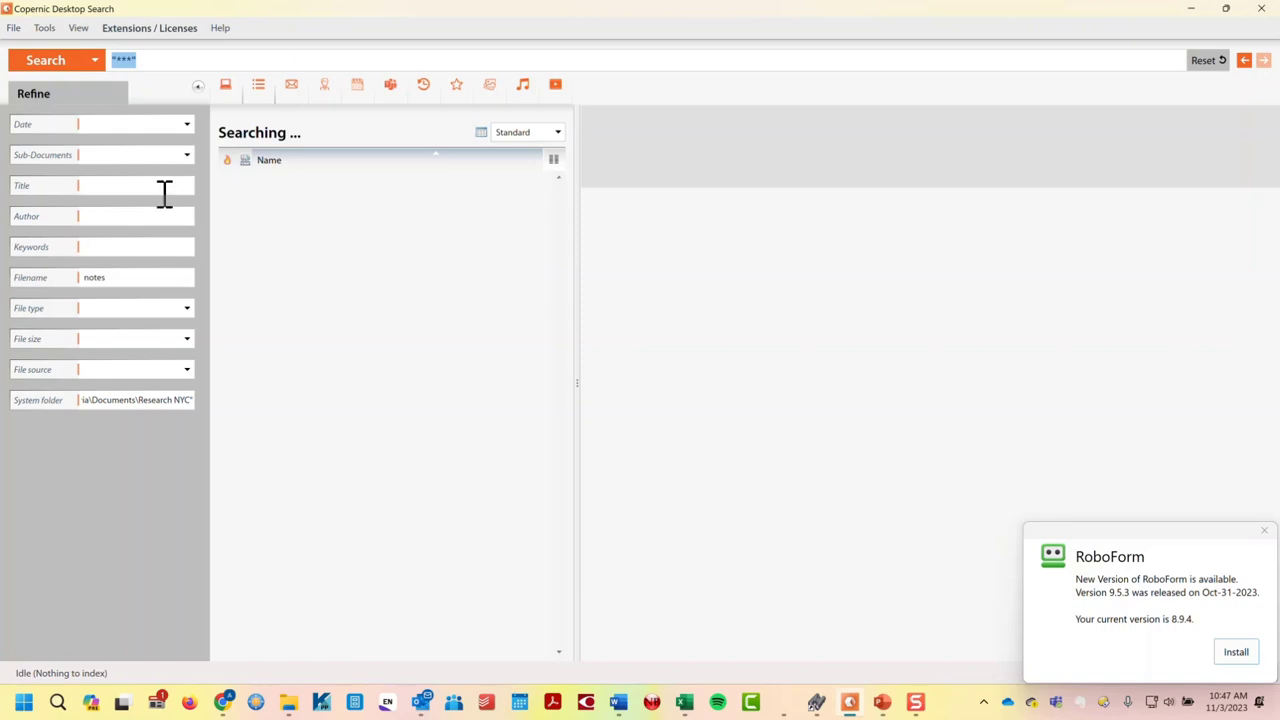
- Clear the quoted asterisk query and run the search with only the notes filename filter and the folder filter
left_click(118, 492)
left_click(167, 60)
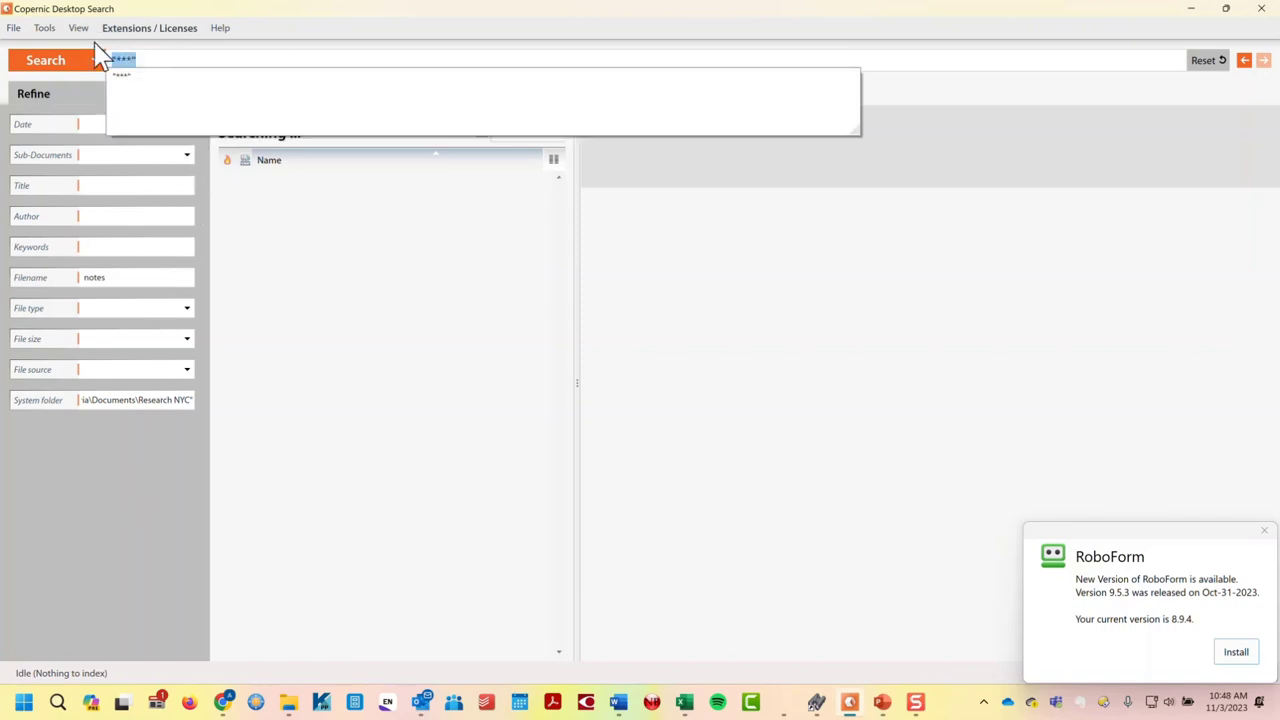
key("BackSpace")
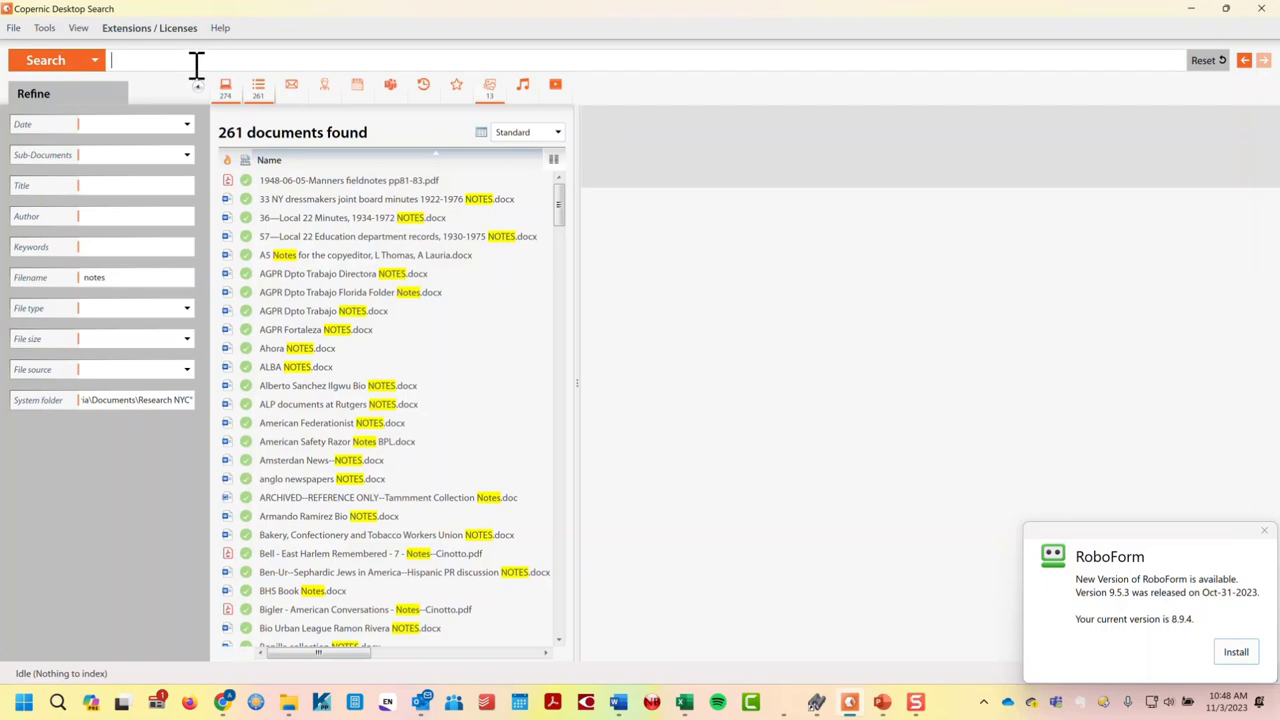
key("Return")
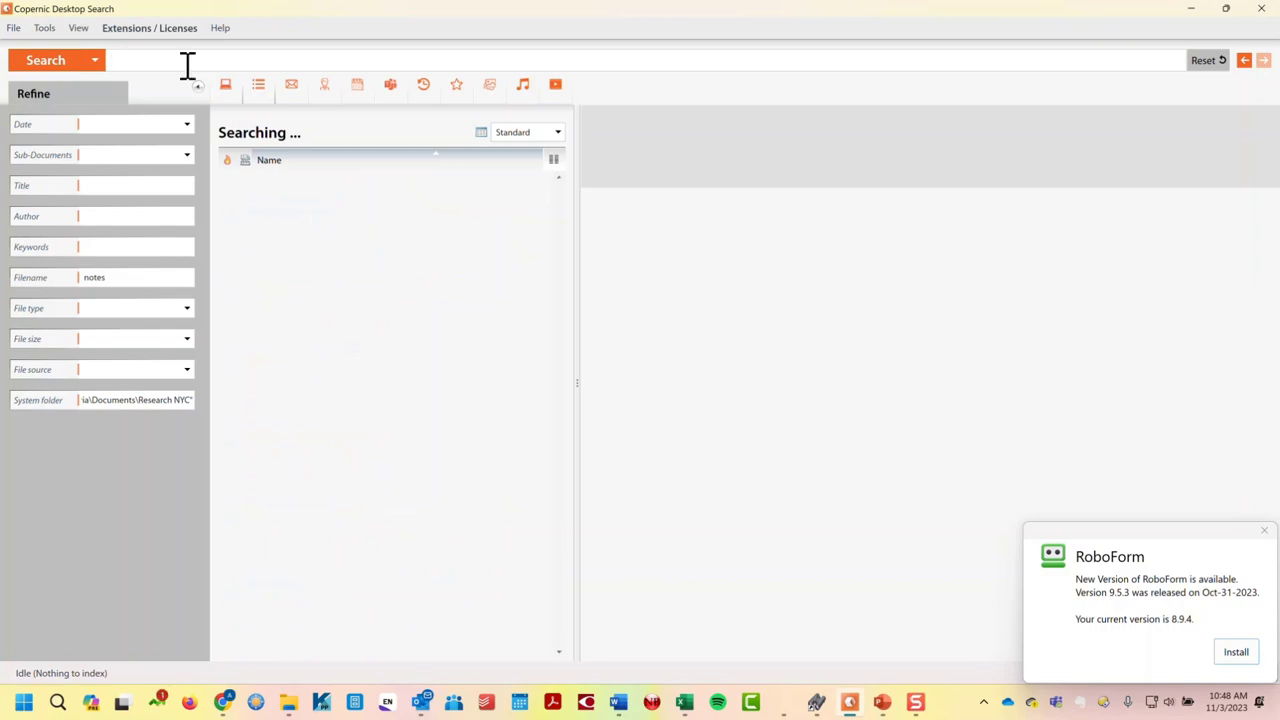
- Clear the notes filename filter and restrict the file type to Adobe PDF Document
left_click_drag(120, 277, 66, 289)
key("BackSpace")
left_click(187, 310)
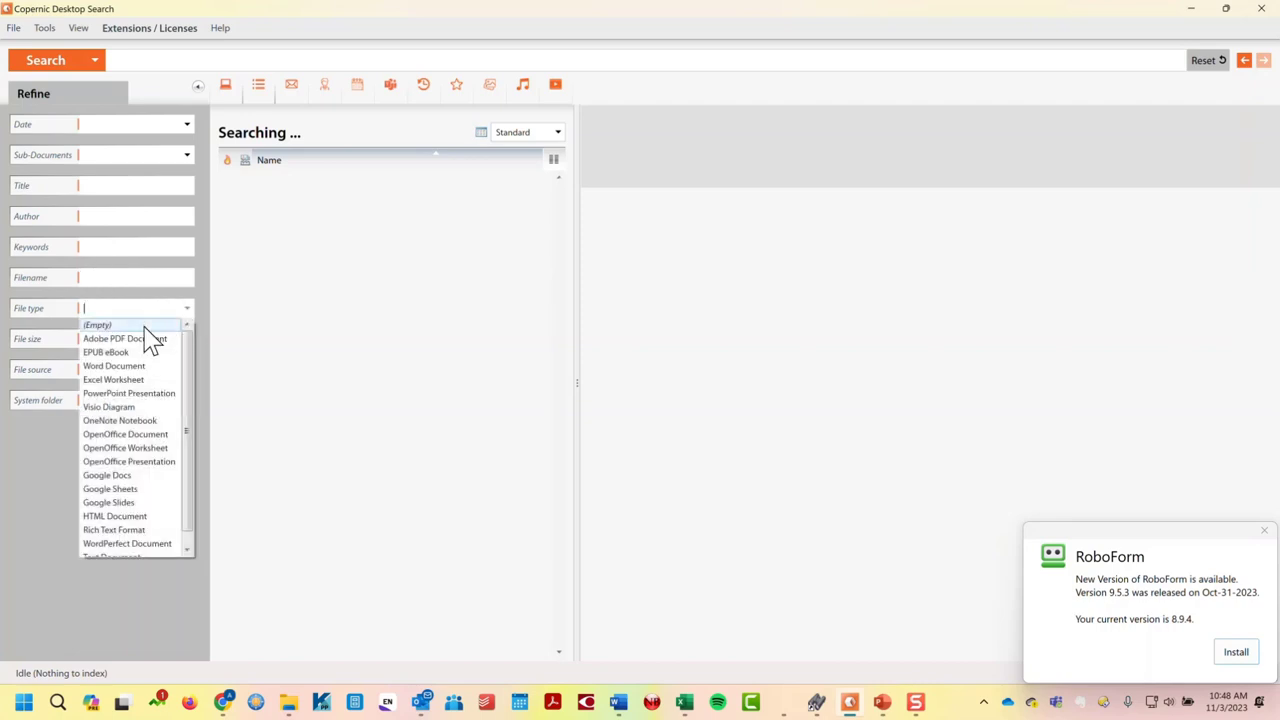
left_click(133, 340)
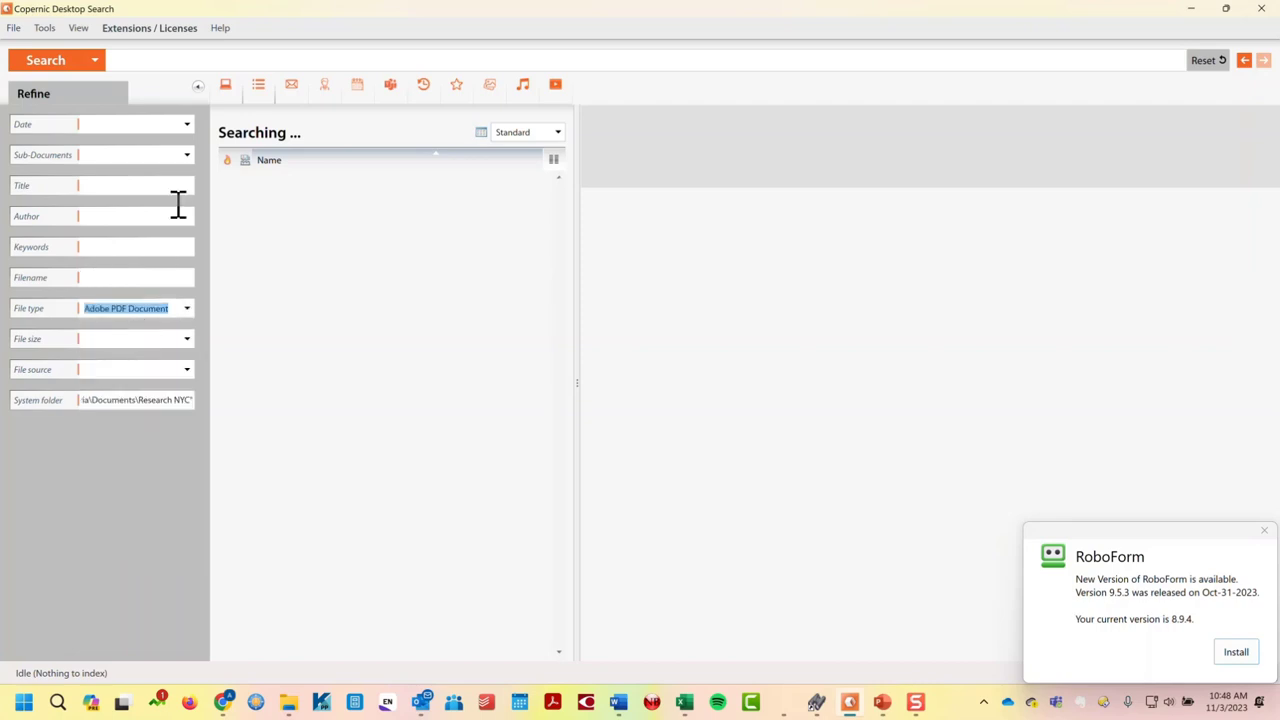
- Search the PDF documents for the wildcard query indige*
left_click(231, 58)
type("*")
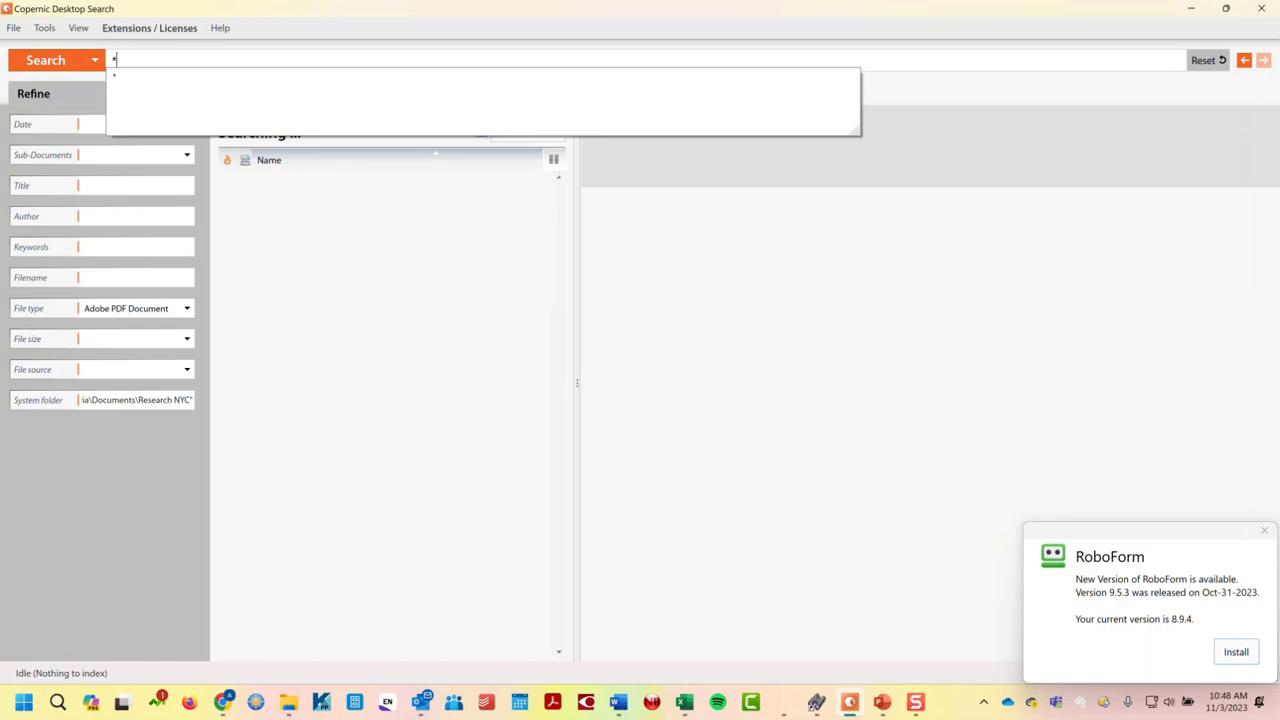
key("BackSpace")
type("*")
key("BackSpace")
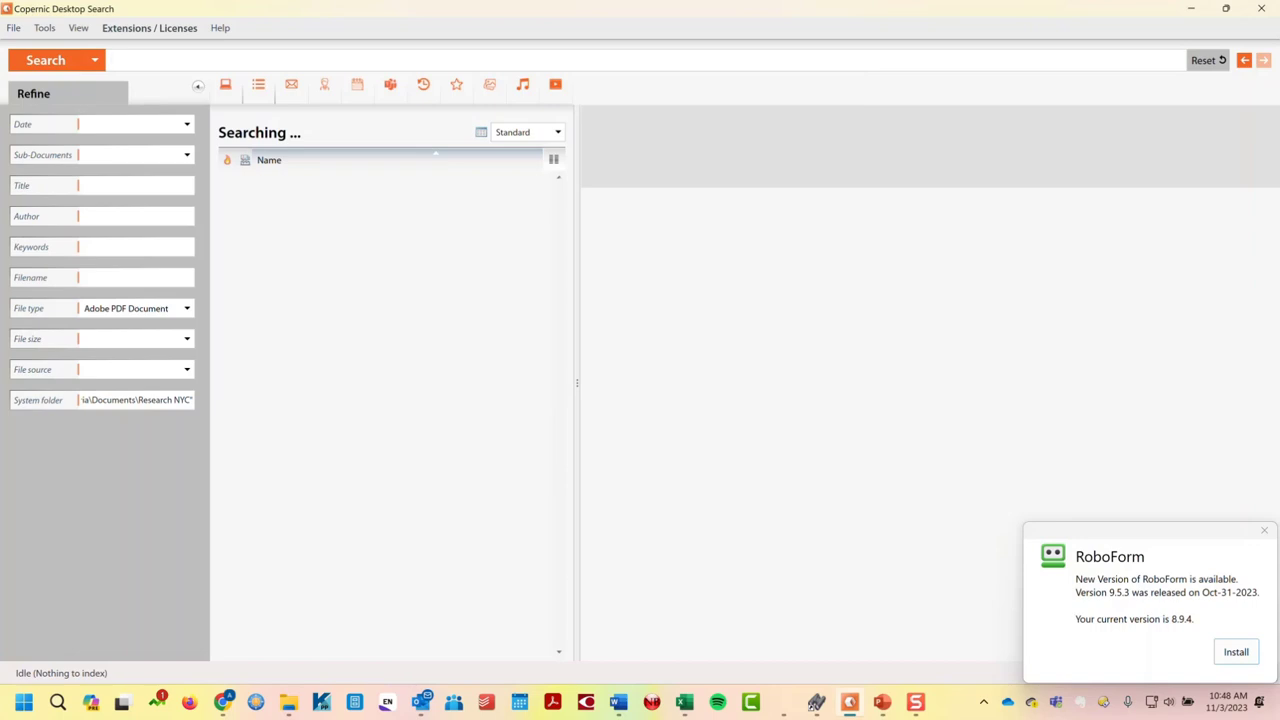
type("indige*")
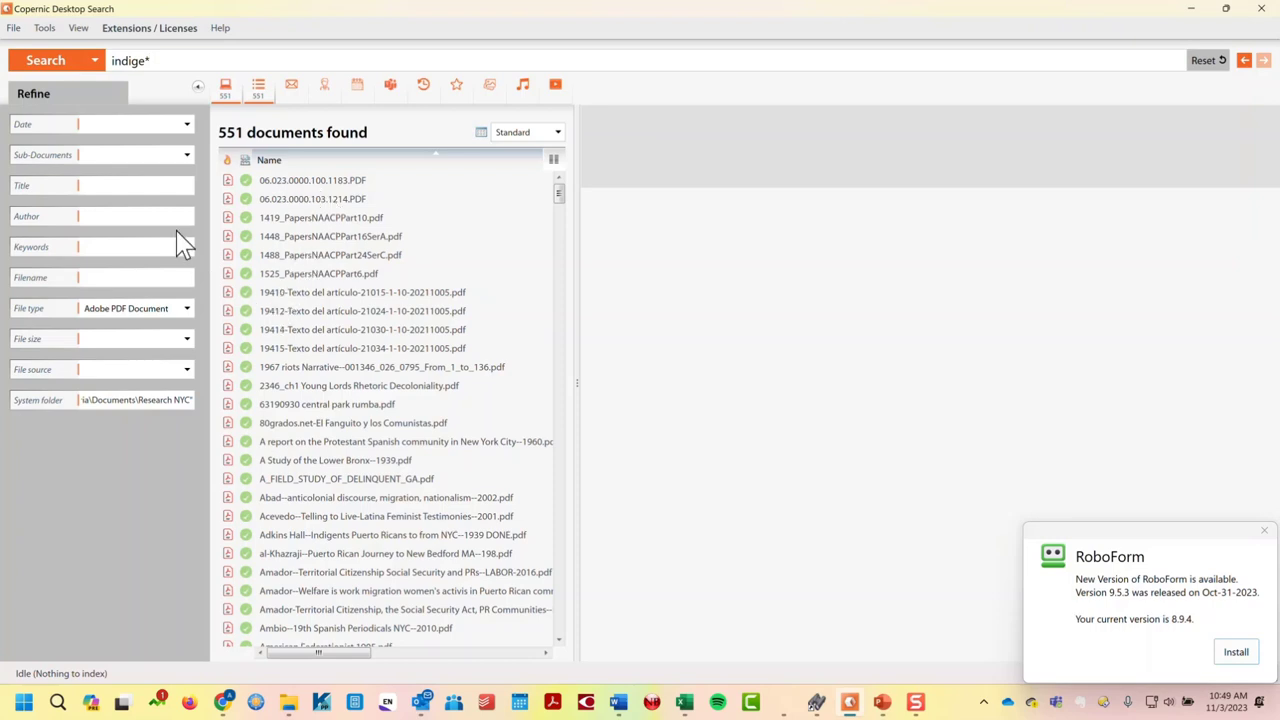
- Filter the results to titles containing notes and clear the file type filter
left_click(138, 186)
type("notes")
key("Return")
left_click(142, 308)
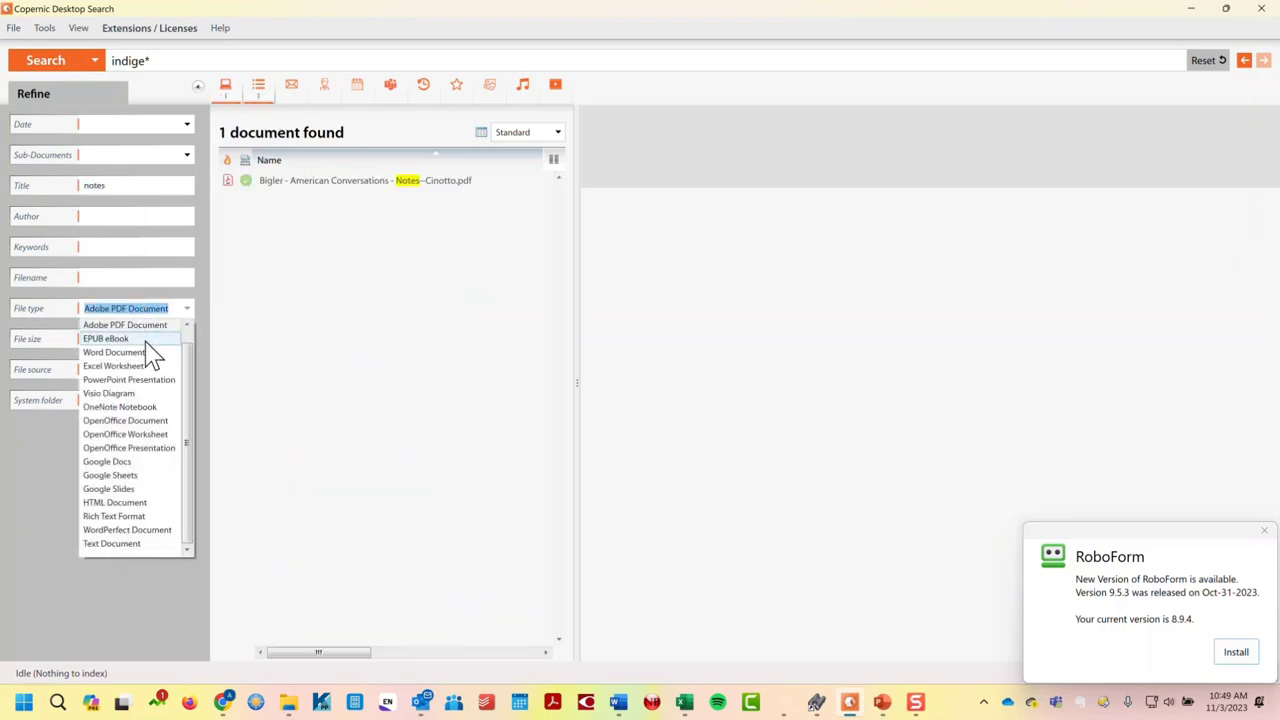
scroll(190, 347, "up", 1)
left_click(148, 325)
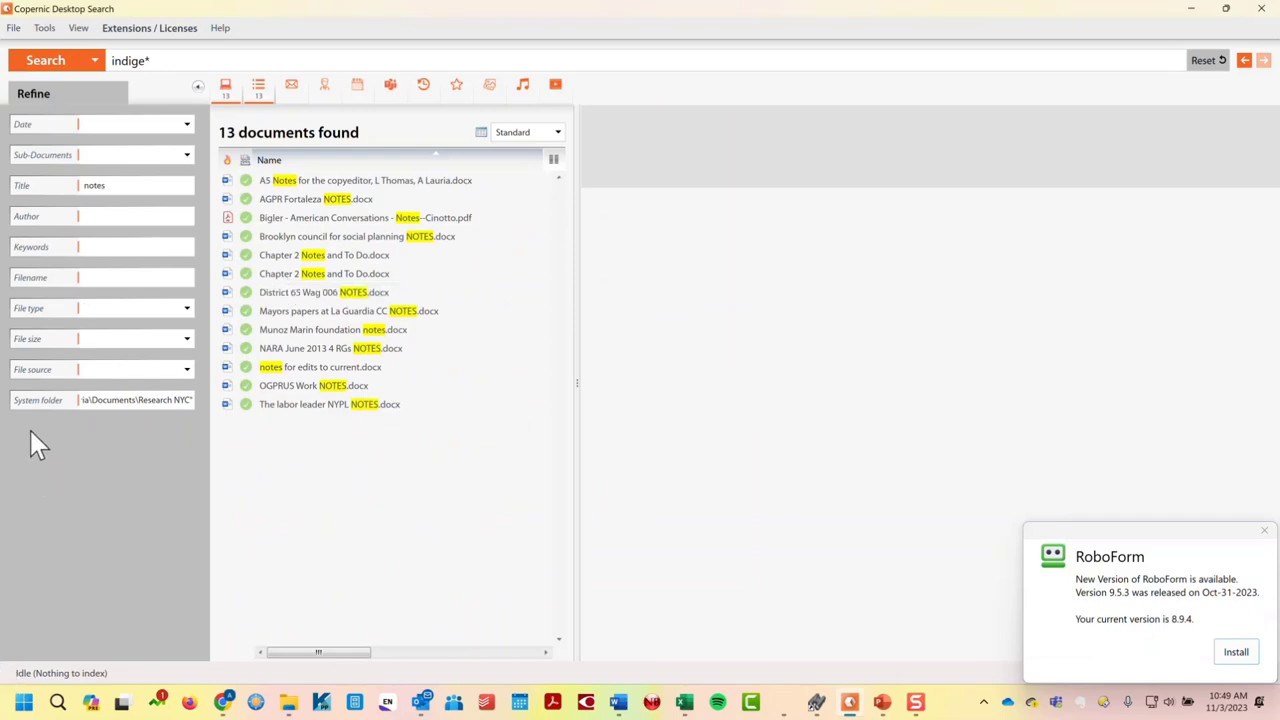
- Look over the list of preset searches and the option for adding the current query to My searches
left_click(86, 400)
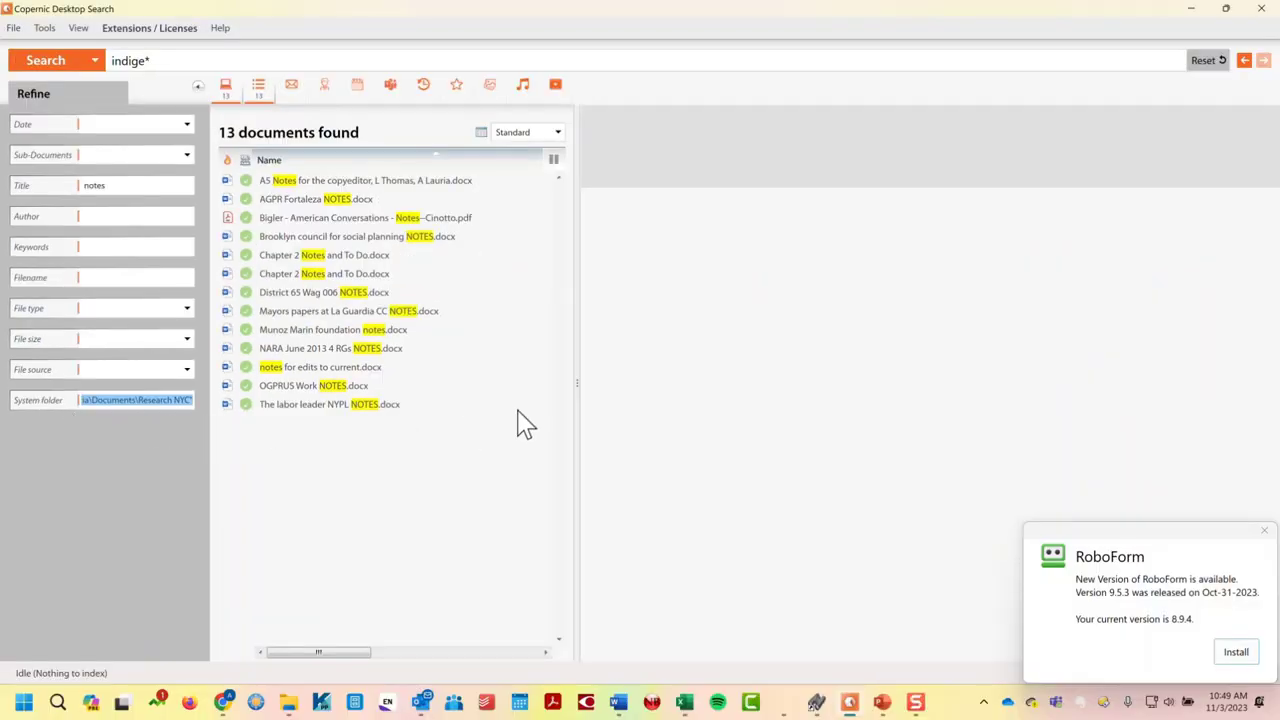
left_click_drag(574, 404, 564, 403)
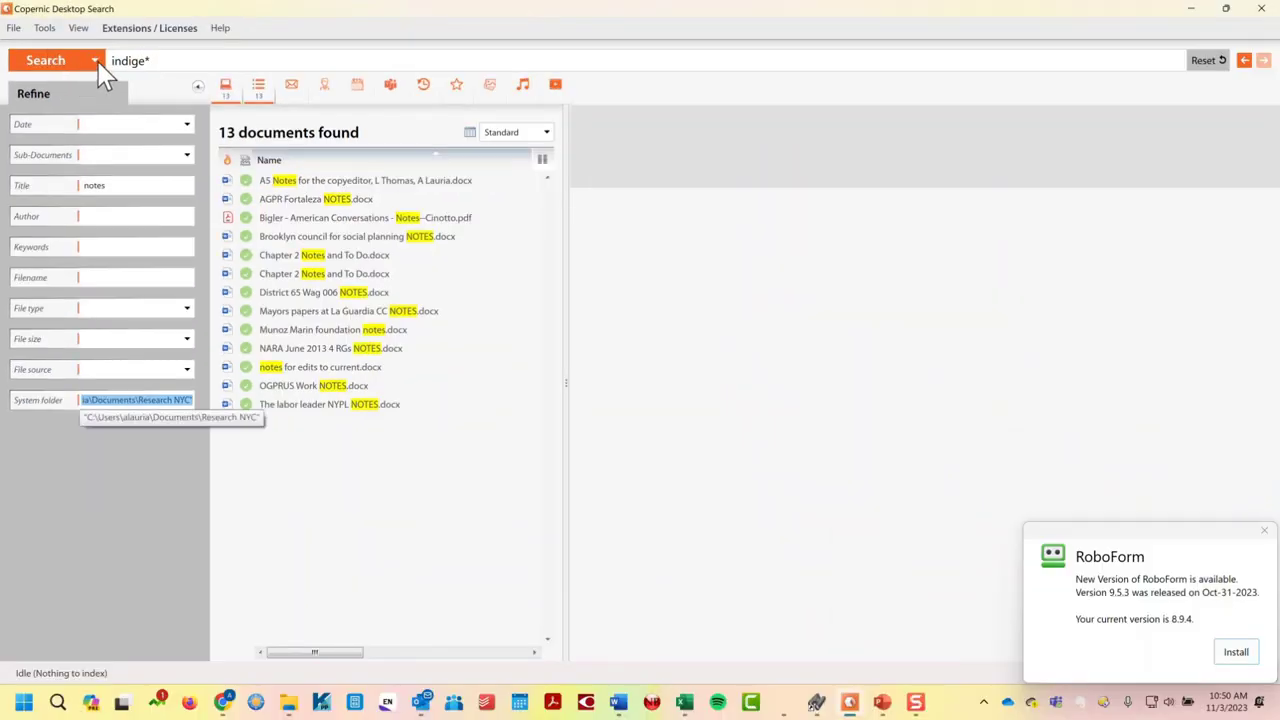
left_click(96, 61)
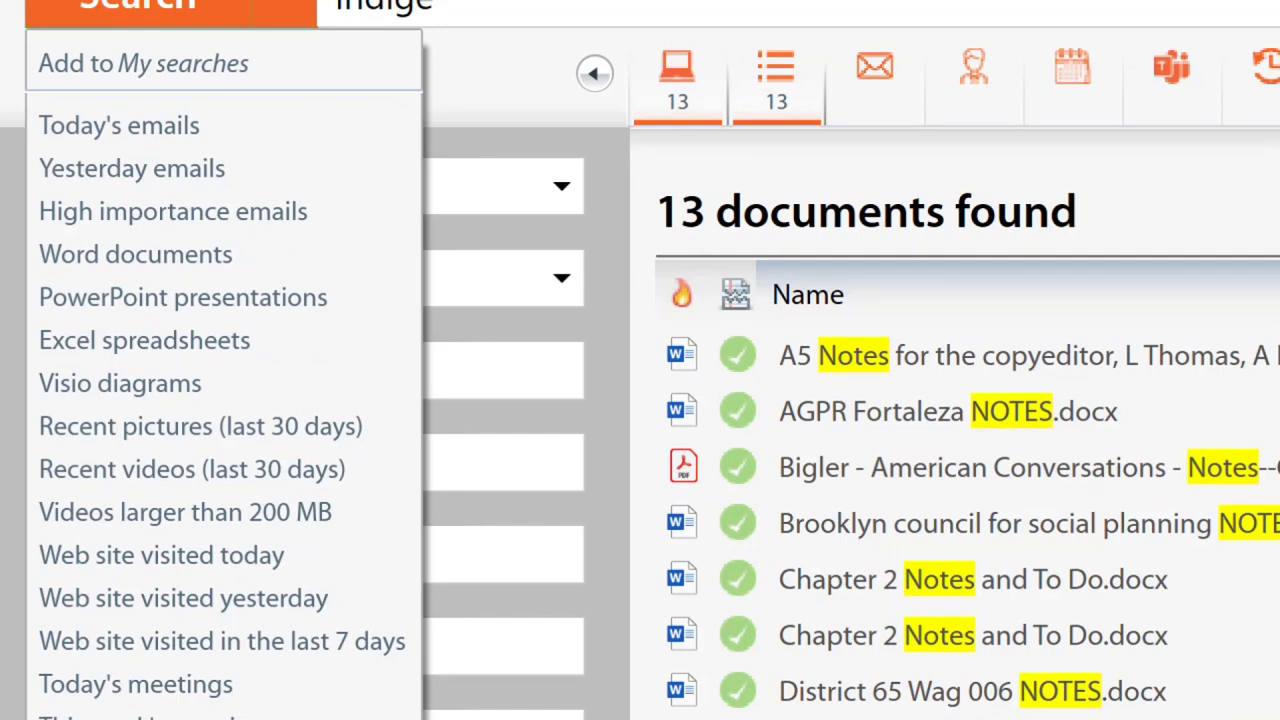
left_click(160, 51)
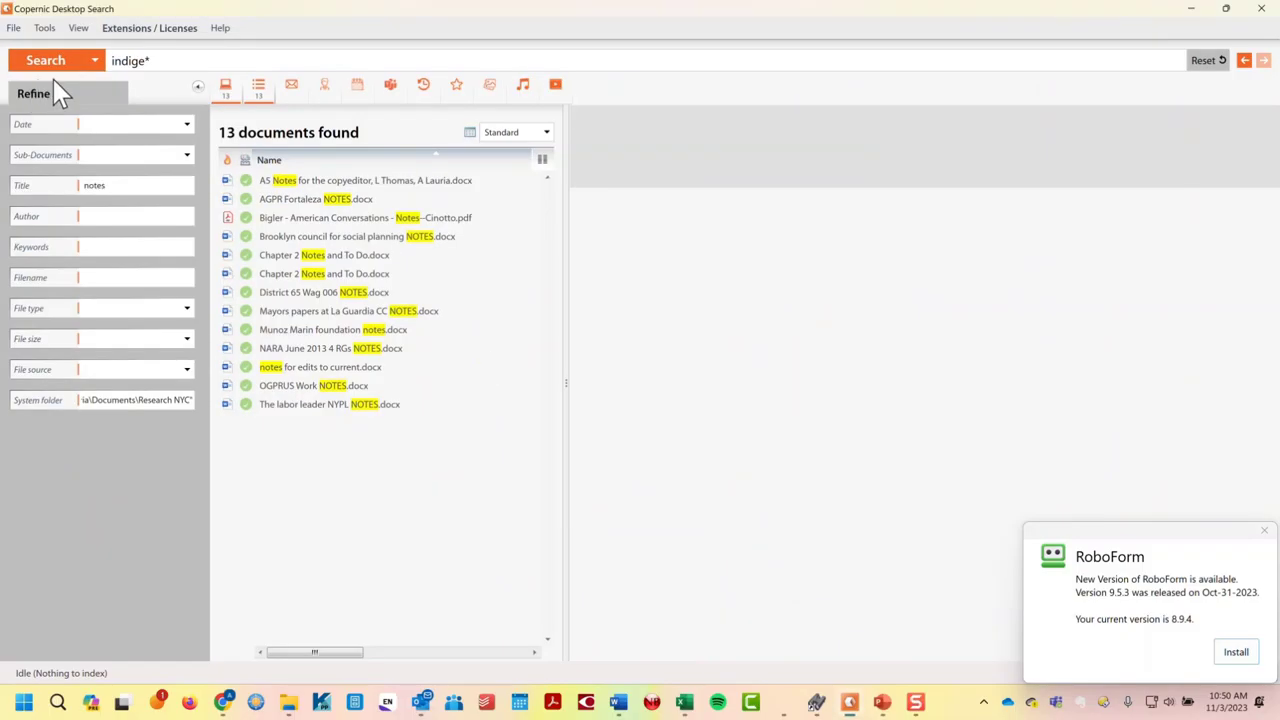
left_click(523, 3)
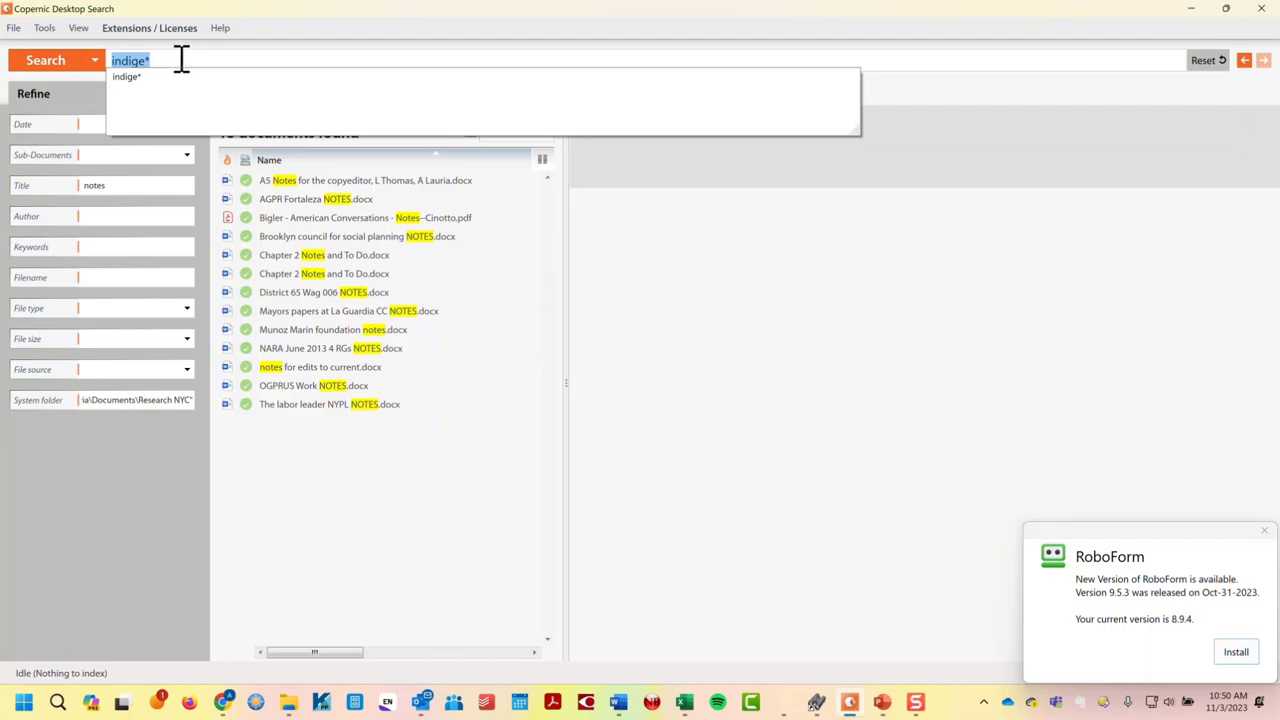
left_click(94, 62)
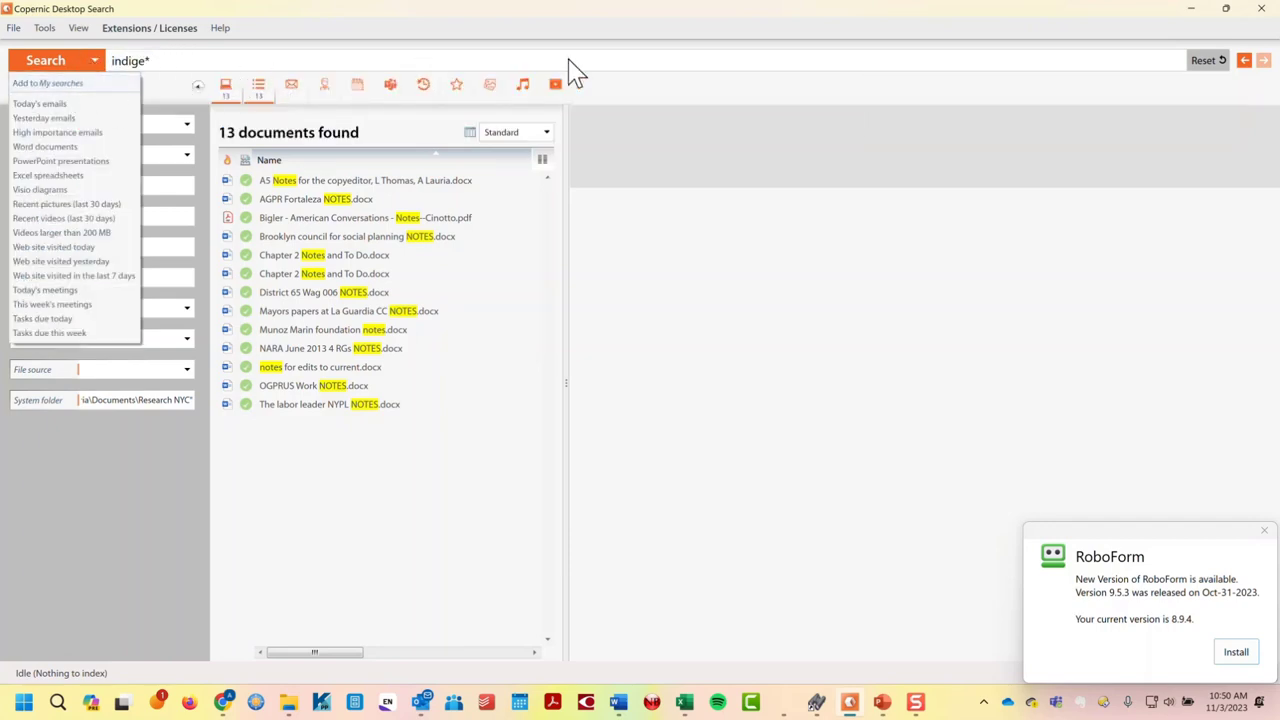
left_click(1211, 78)
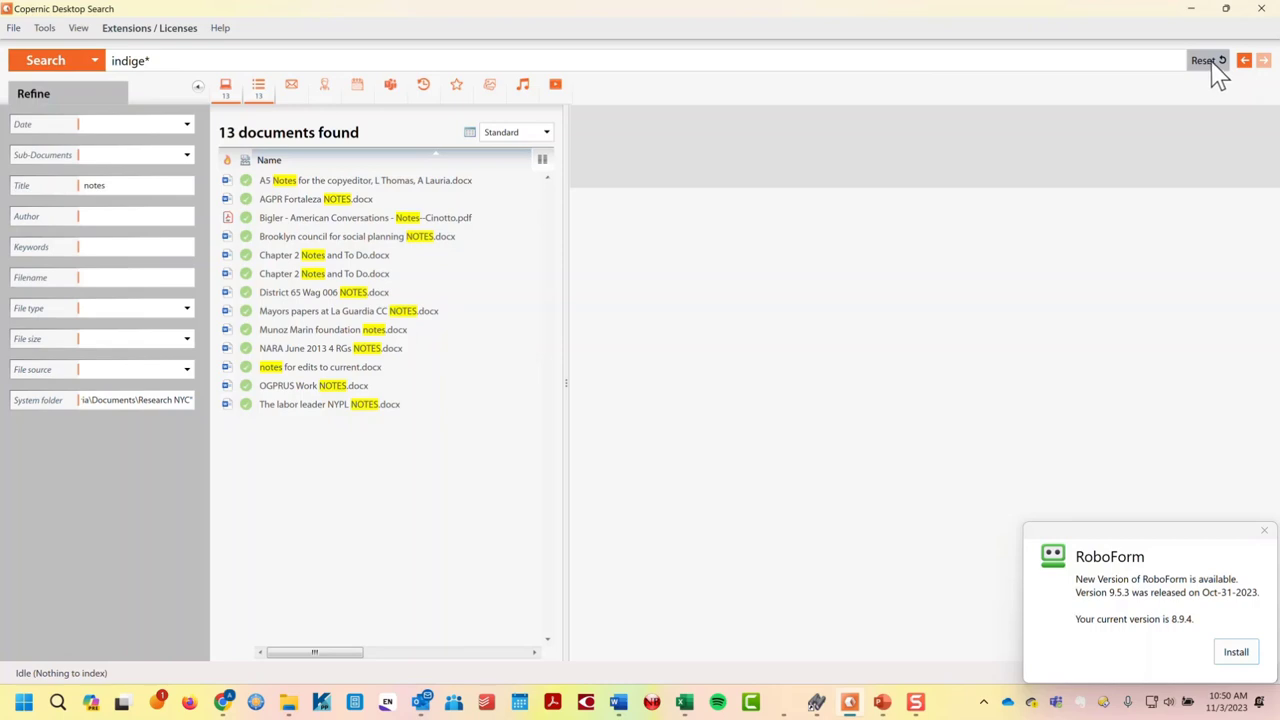
- Reset the search, step back through the search history to "minimum wage" and "new york", and dismiss the RoboForm notification
left_click(1212, 66)
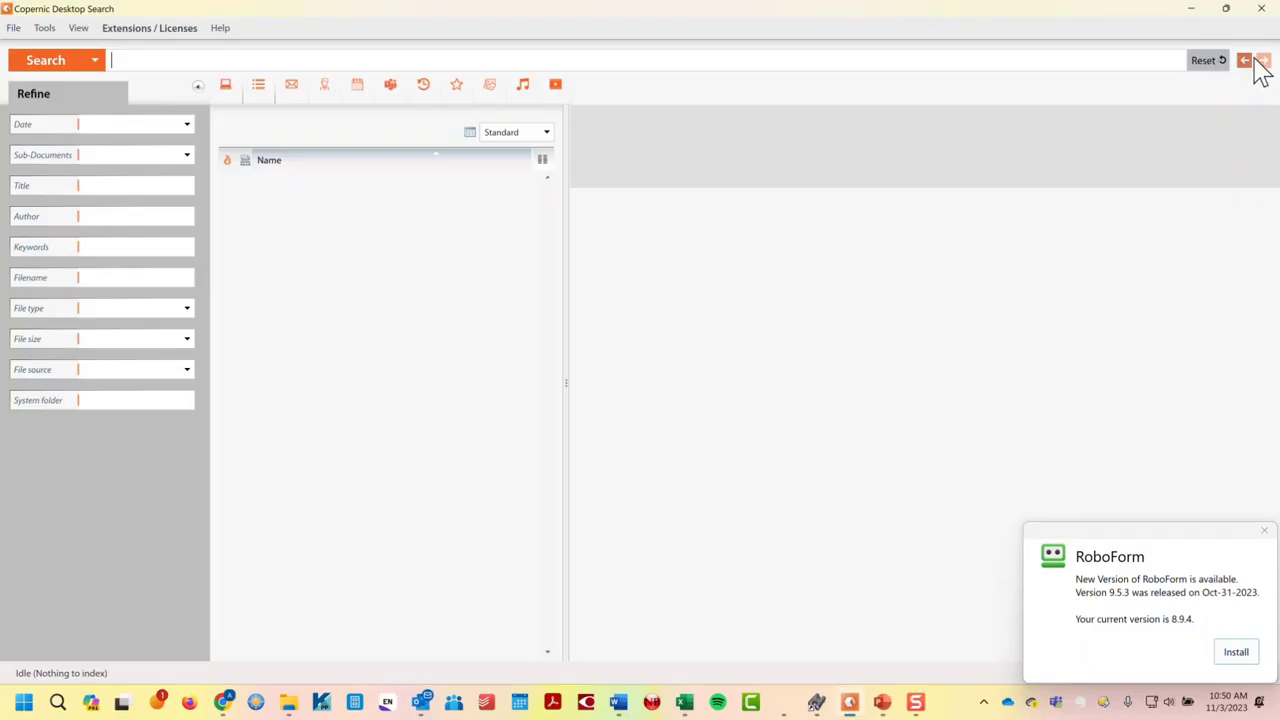
left_click(1196, 95)
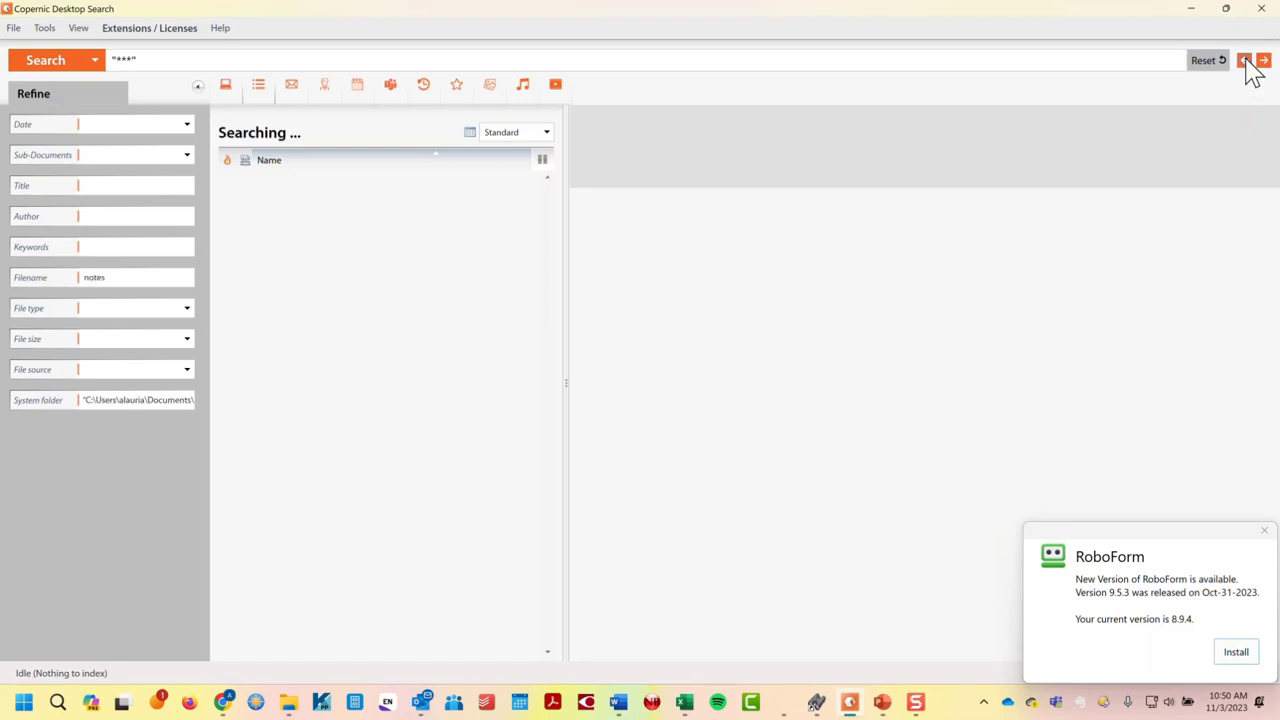
left_click(1247, 62)
left_click(1245, 61)
left_click(1245, 61)
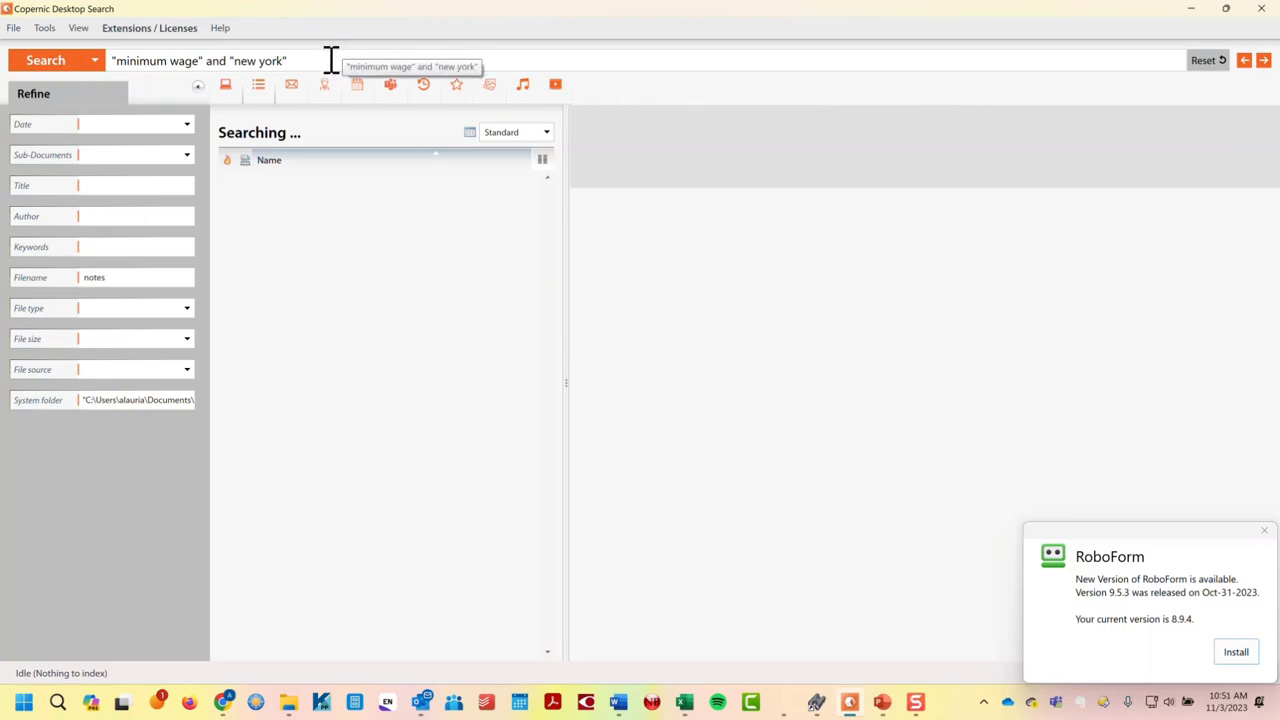
left_click(1264, 531)
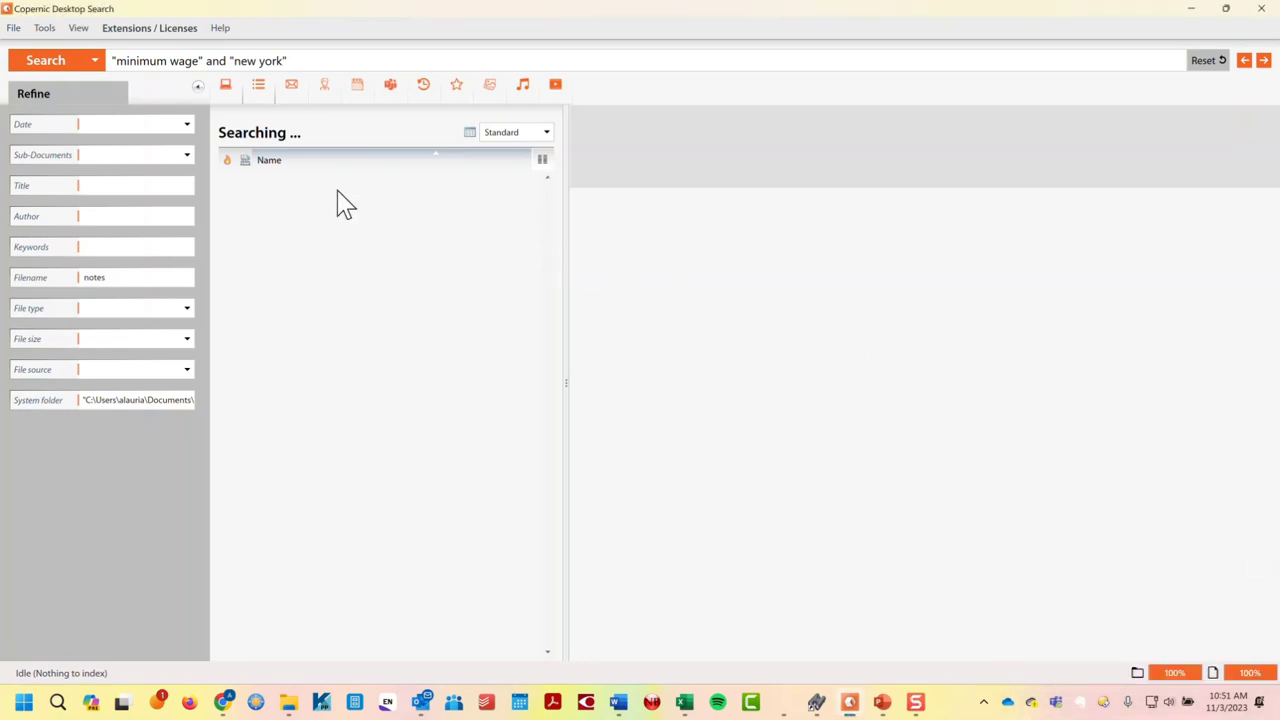
- Reset all search fields and limit the search to the Documents\Research NYC system folder
left_click(1203, 62)
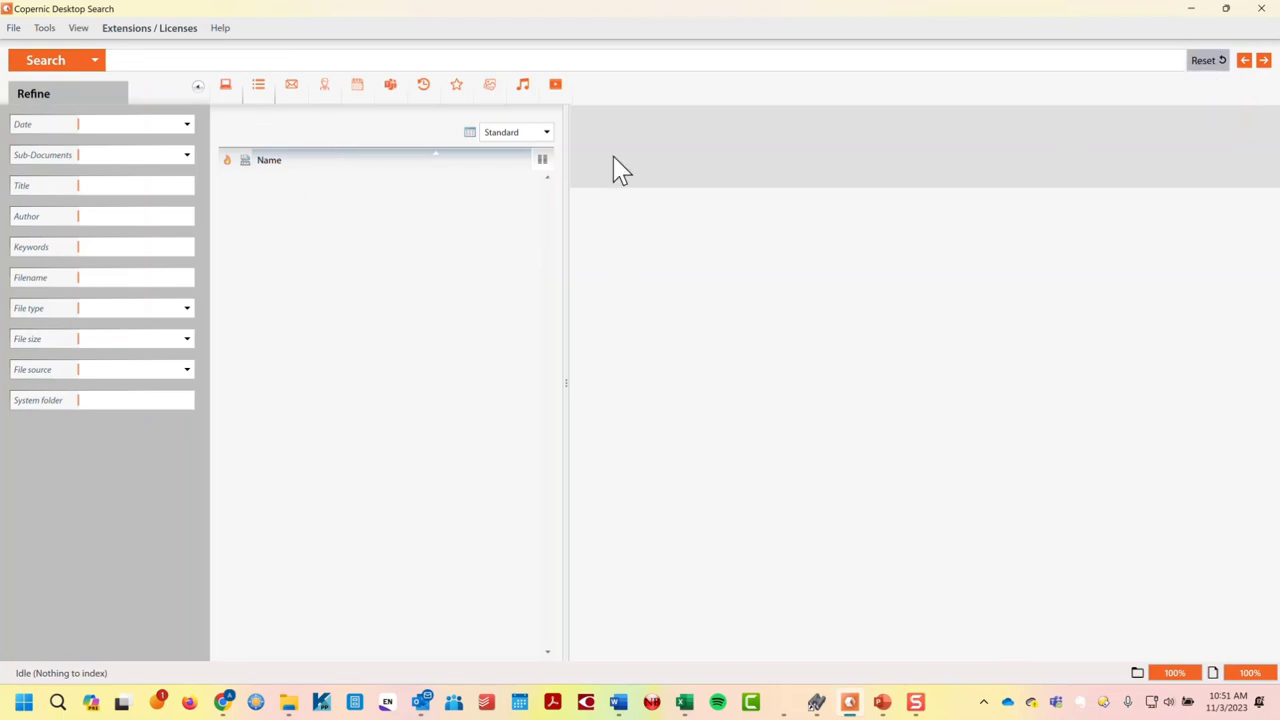
left_click(134, 402)
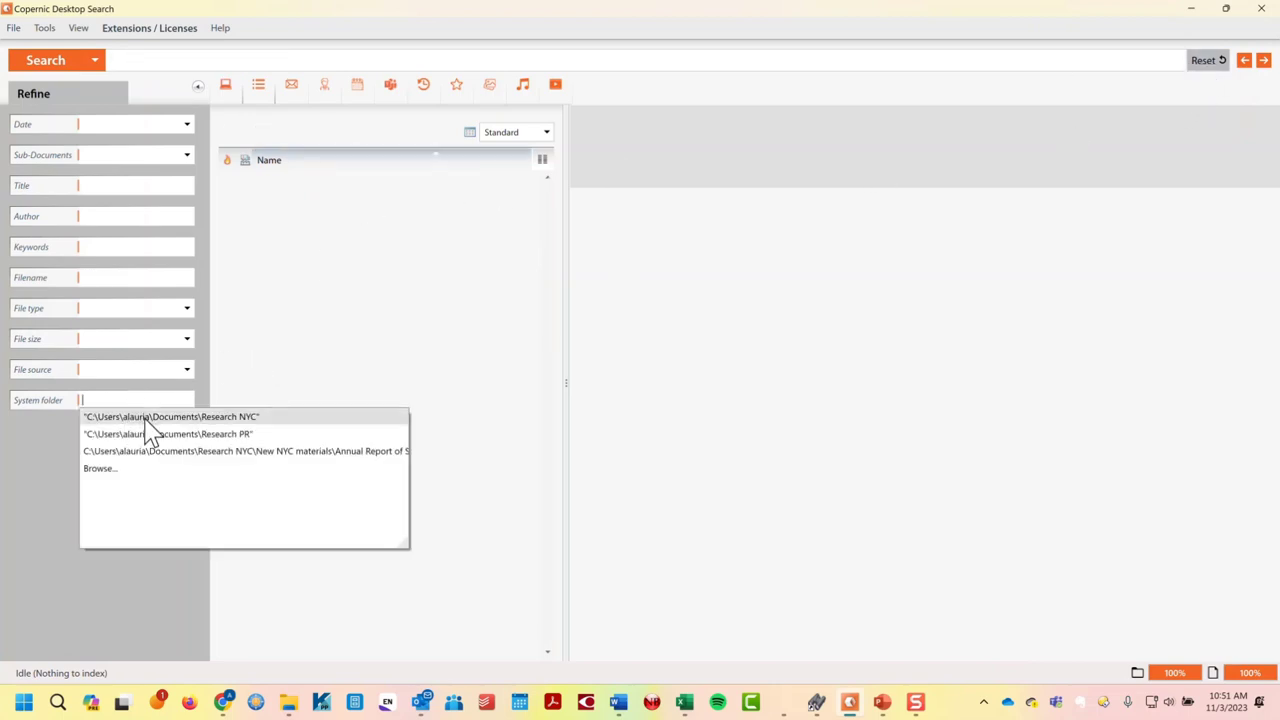
left_click(148, 417)
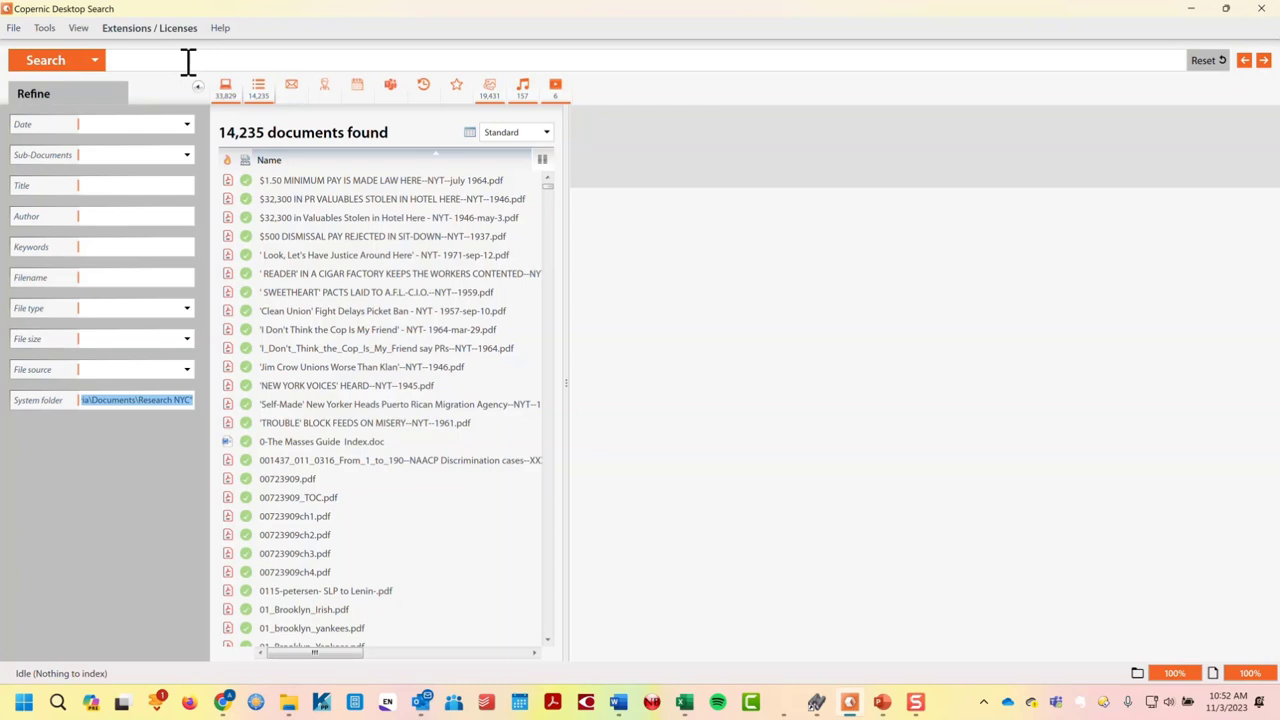
left_click(188, 62)
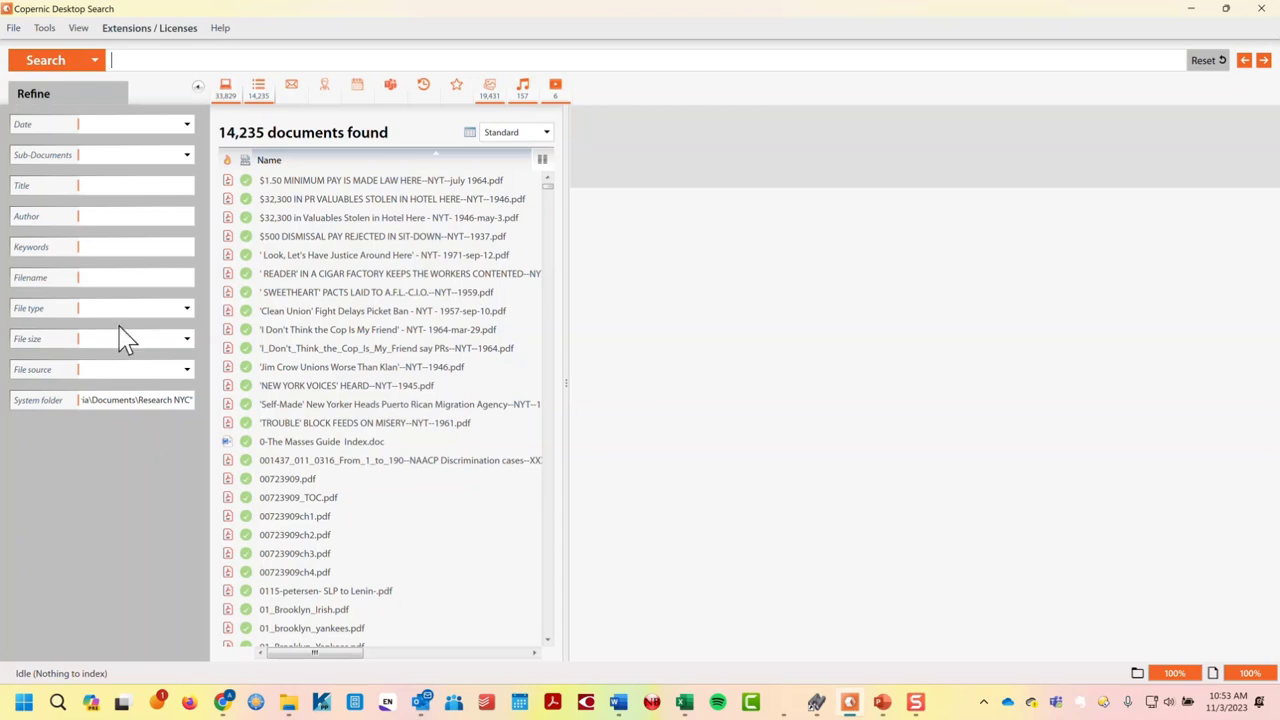
- Look through the available file type filters and switch to the pictures category
left_click(186, 309)
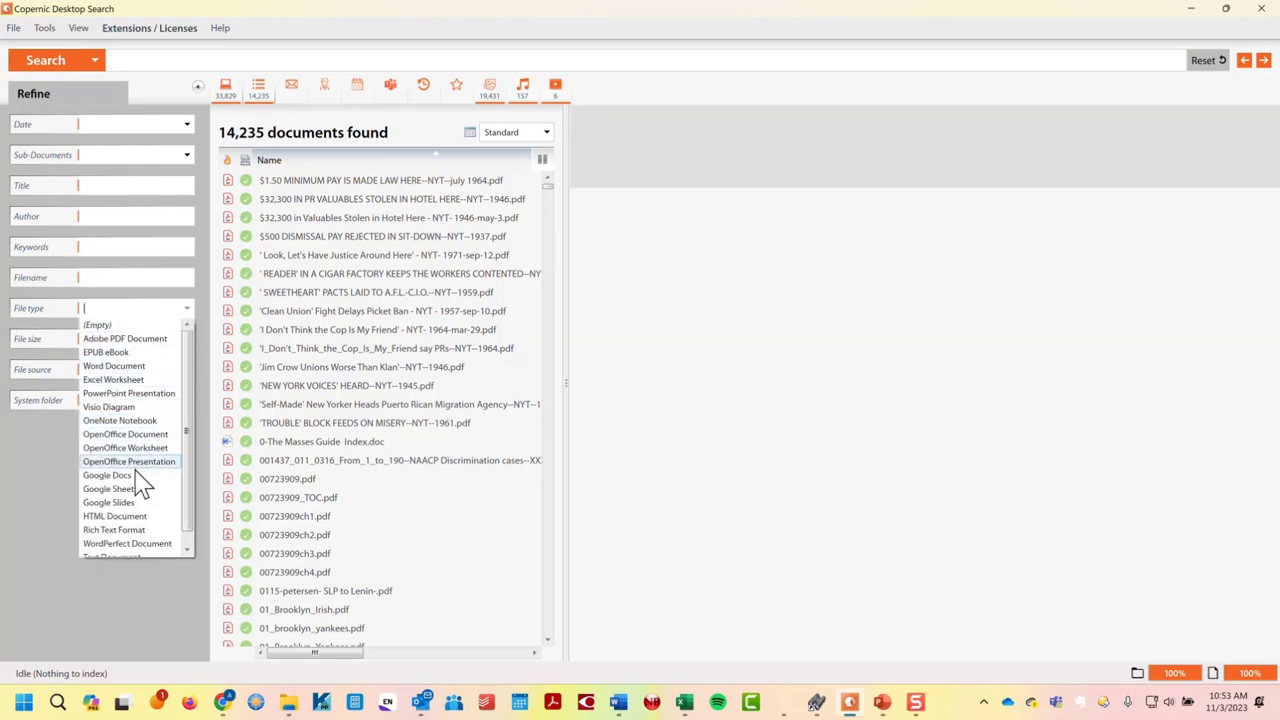
scroll(146, 531, "down", 1)
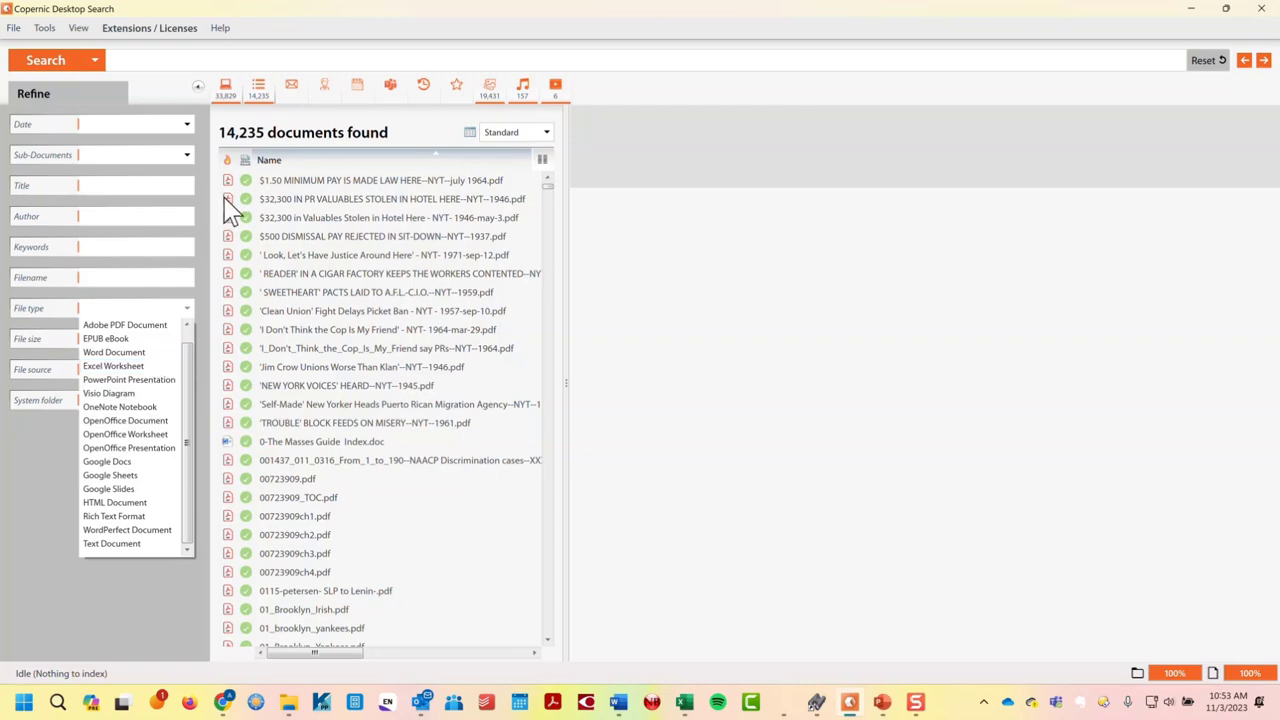
left_click(303, 106)
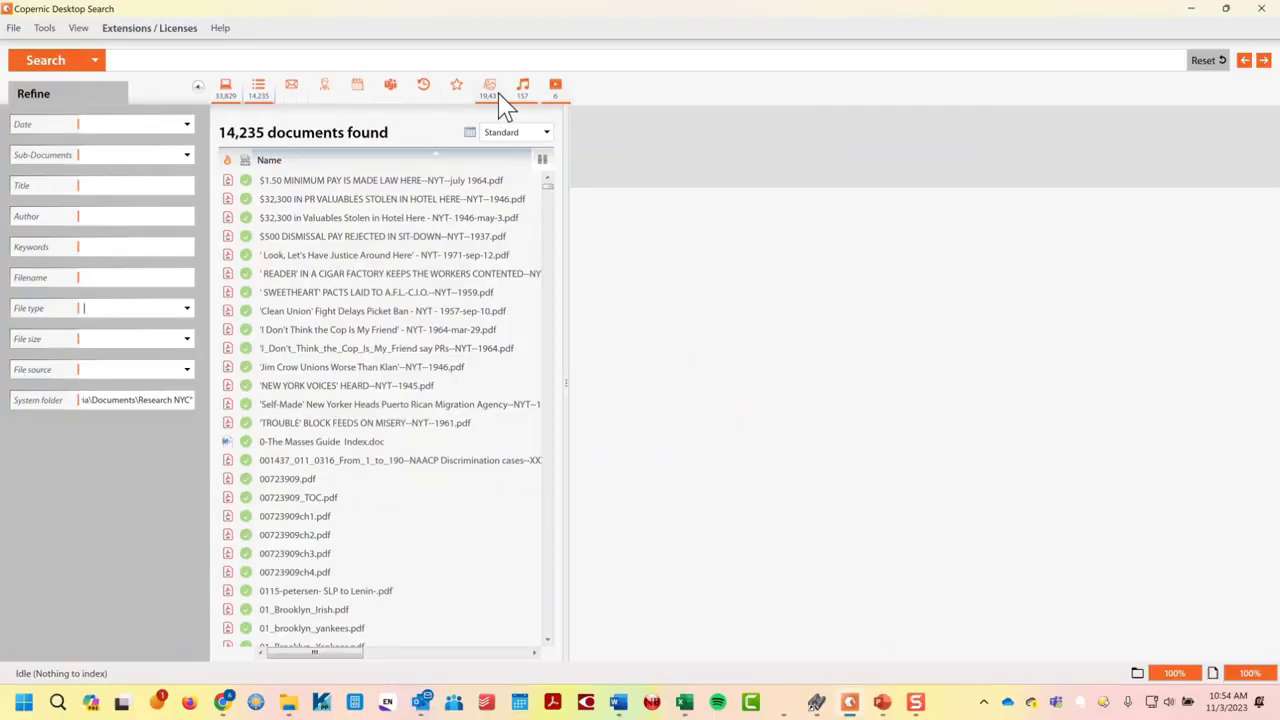
left_click(489, 90)
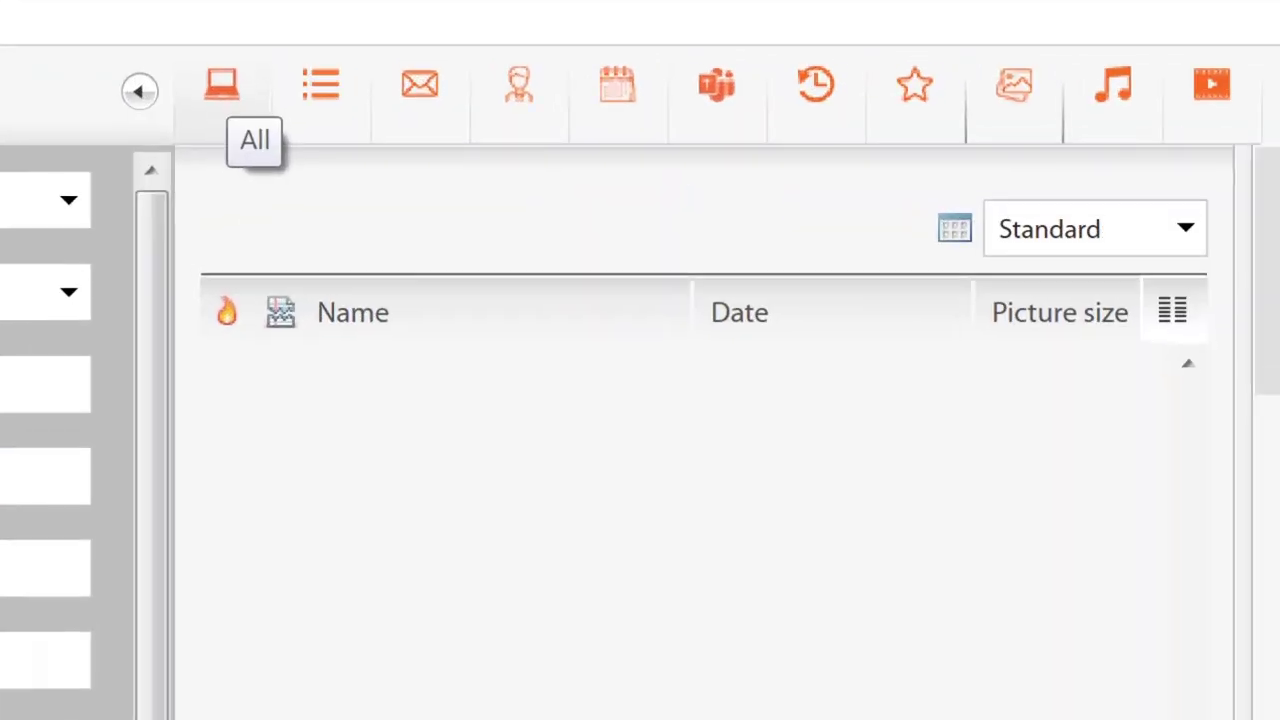
- Search all categories for files with jesus in the filename
left_click(228, 100)
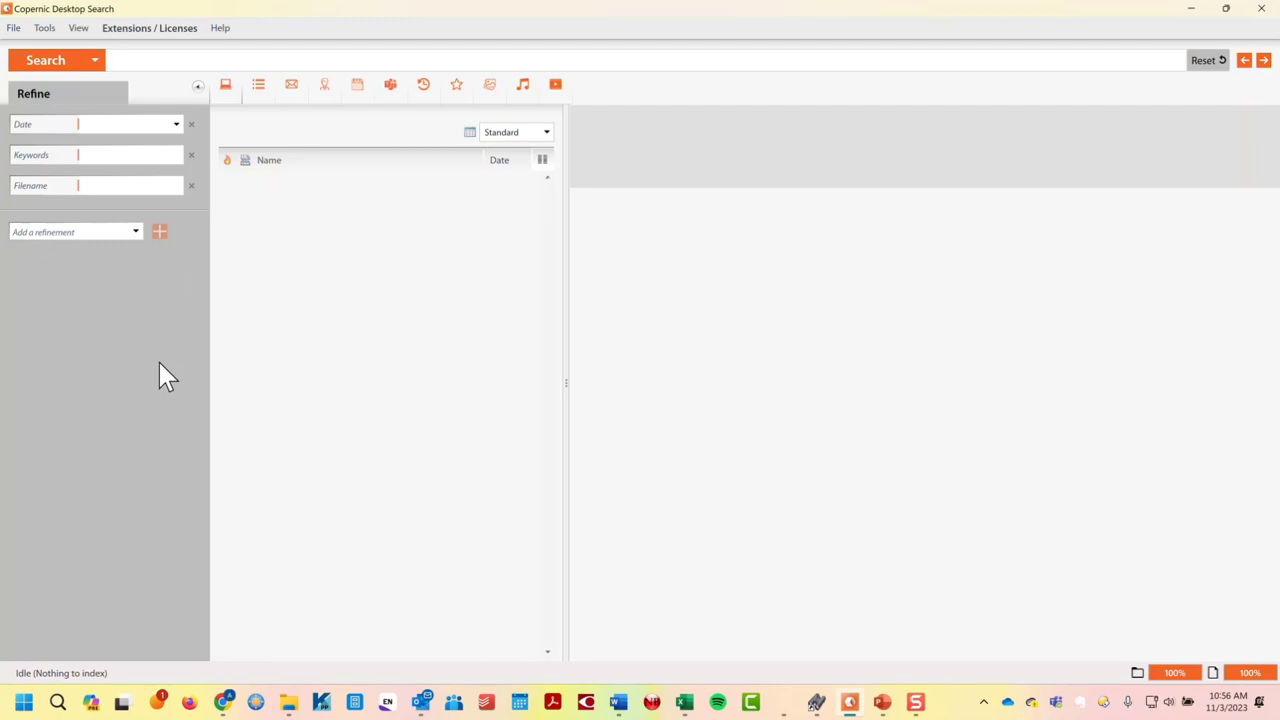
left_click(138, 184)
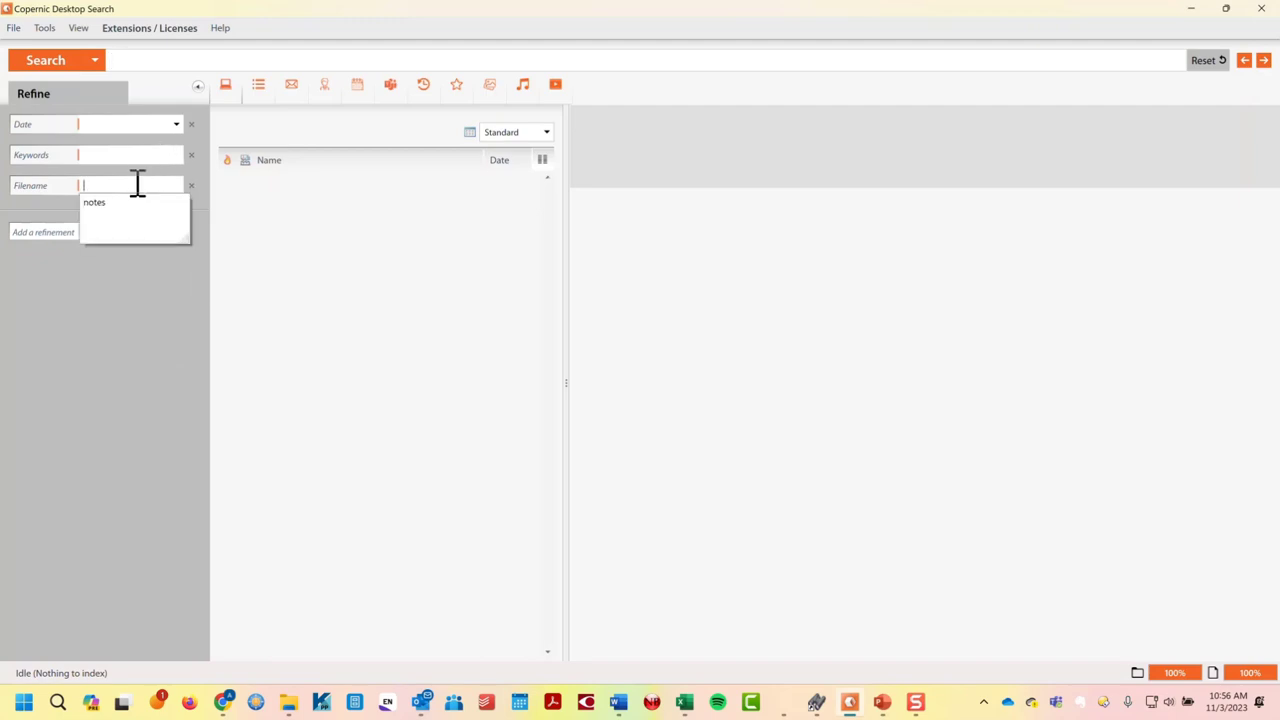
type("jesus")
key("Return")
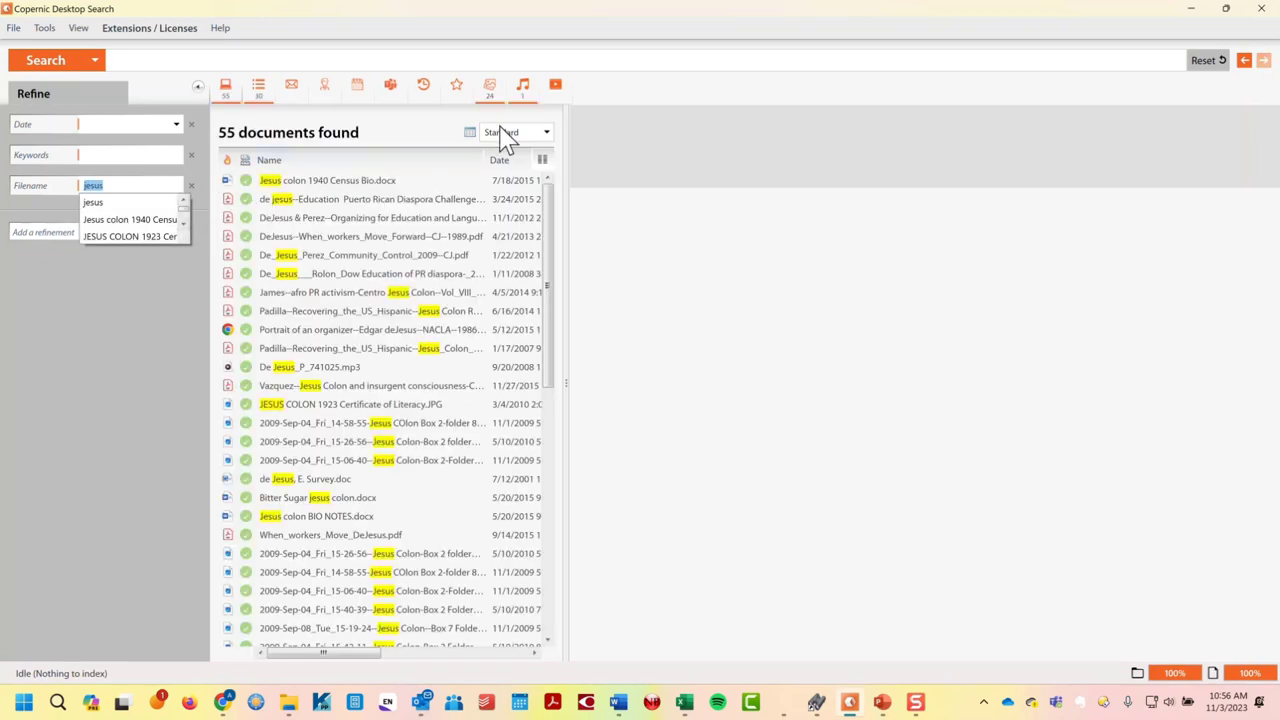
- Check the refinement fields of the pictures category, return to the All category, and activate its Filename filter
left_click(489, 88)
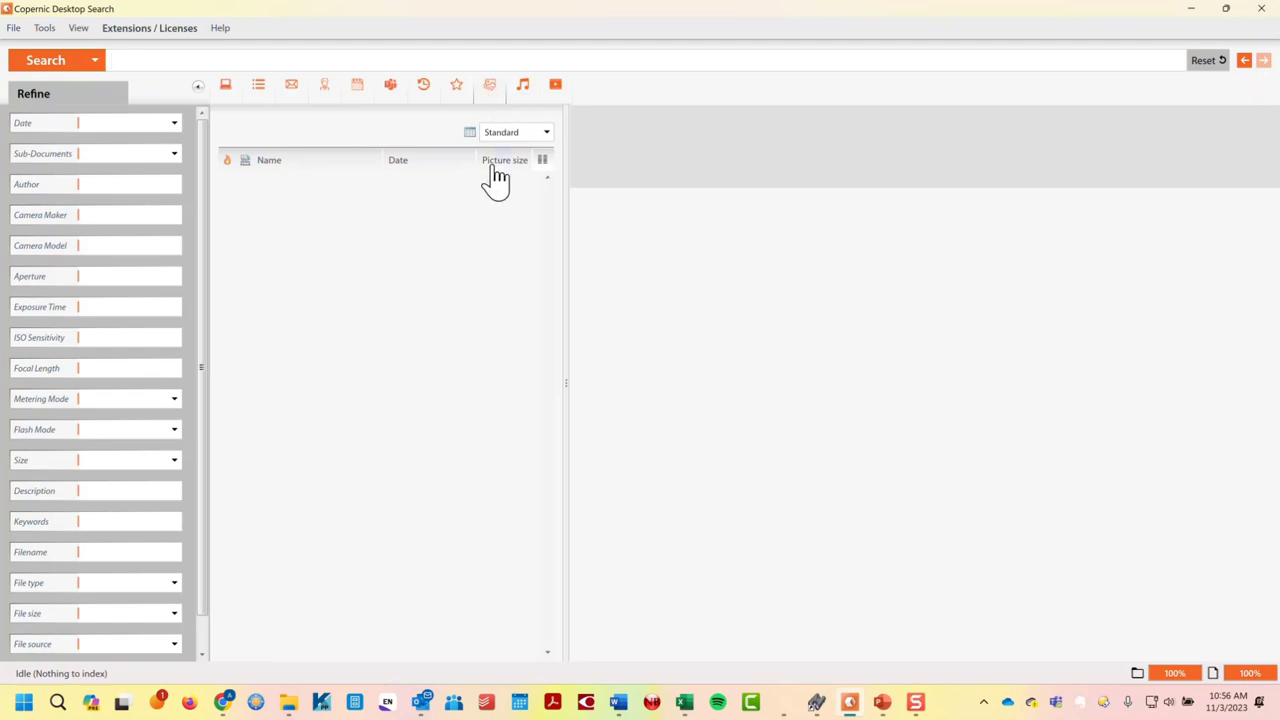
left_click(226, 88)
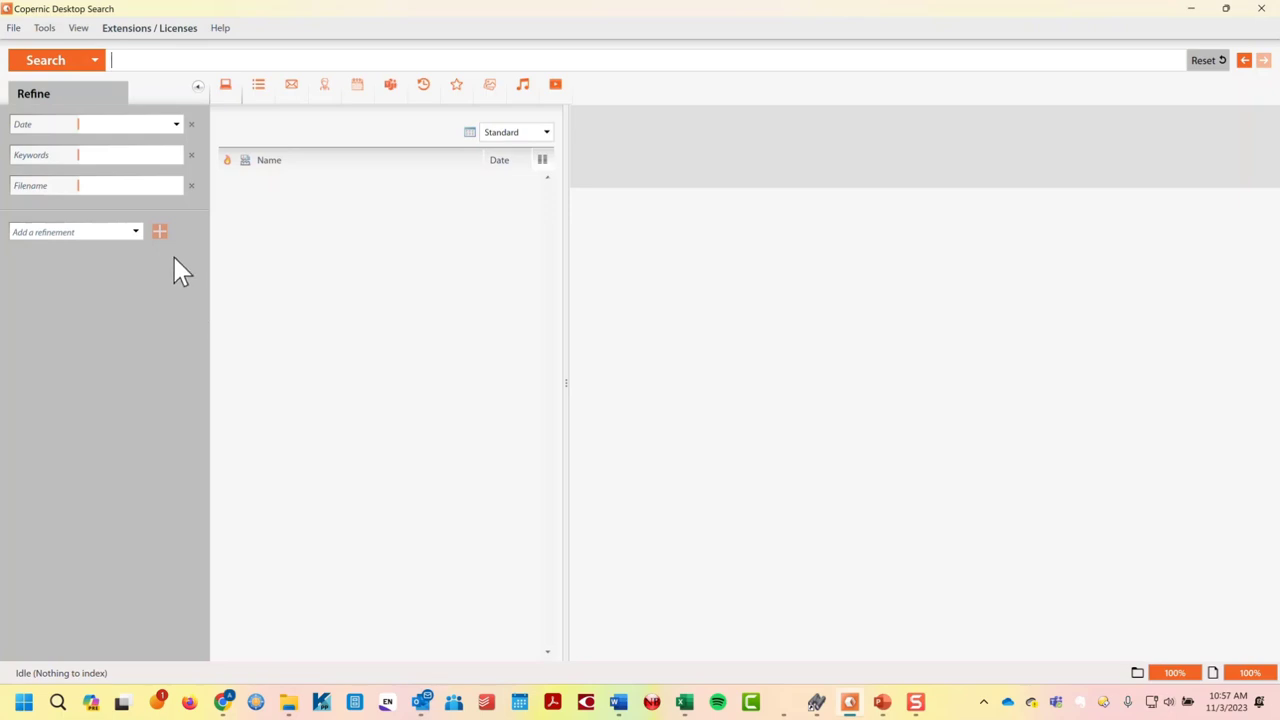
left_click(152, 187)
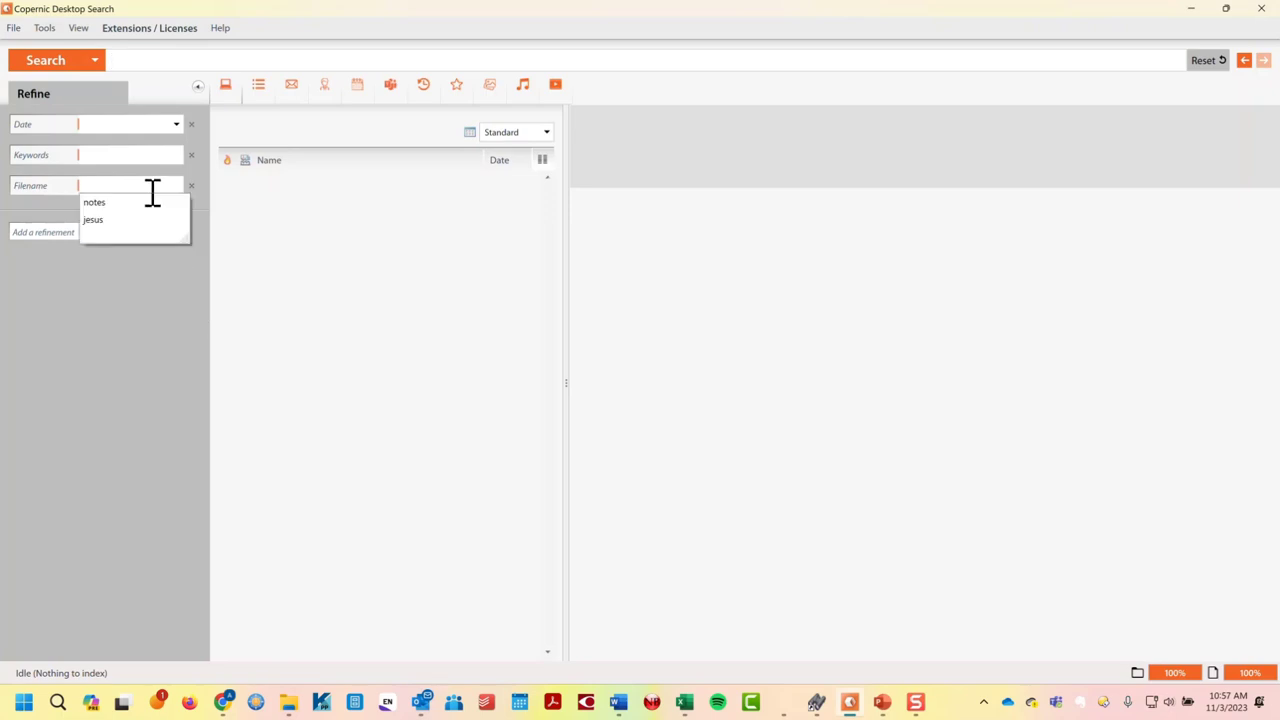
left_click(151, 187)
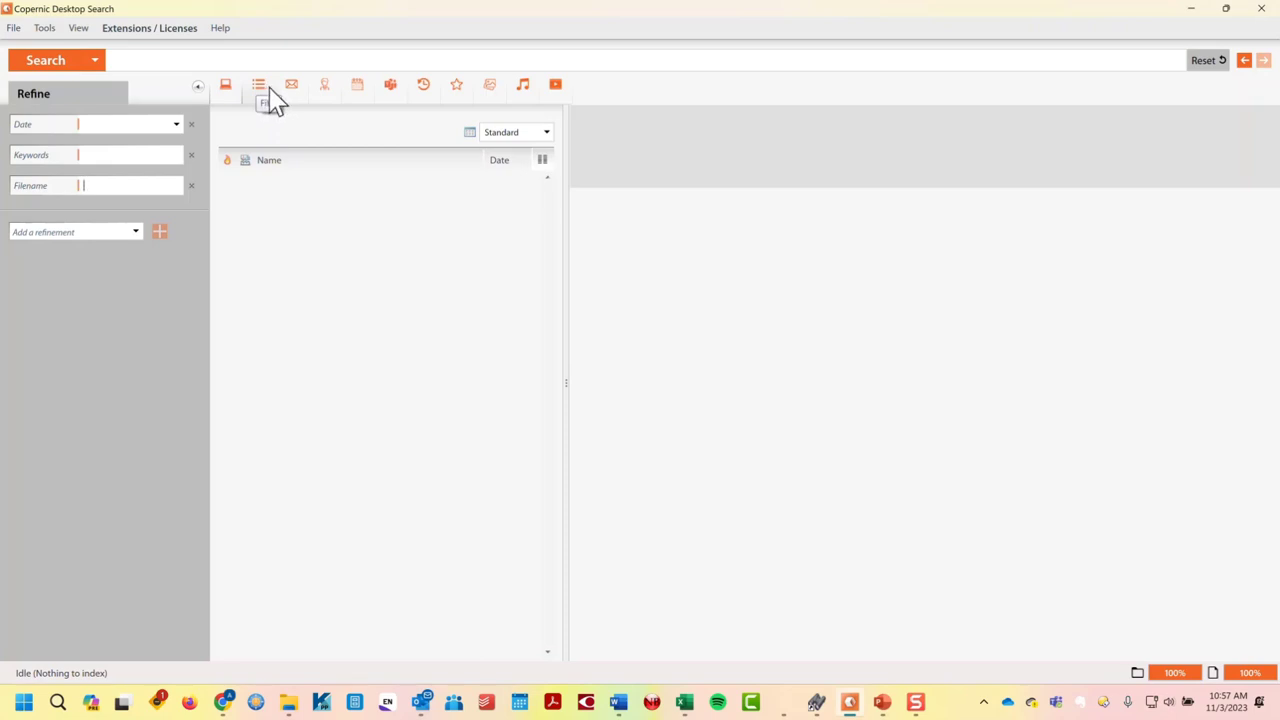
- Widen the results pane slightly and switch to FreeCommander
left_click_drag(566, 300, 588, 297)
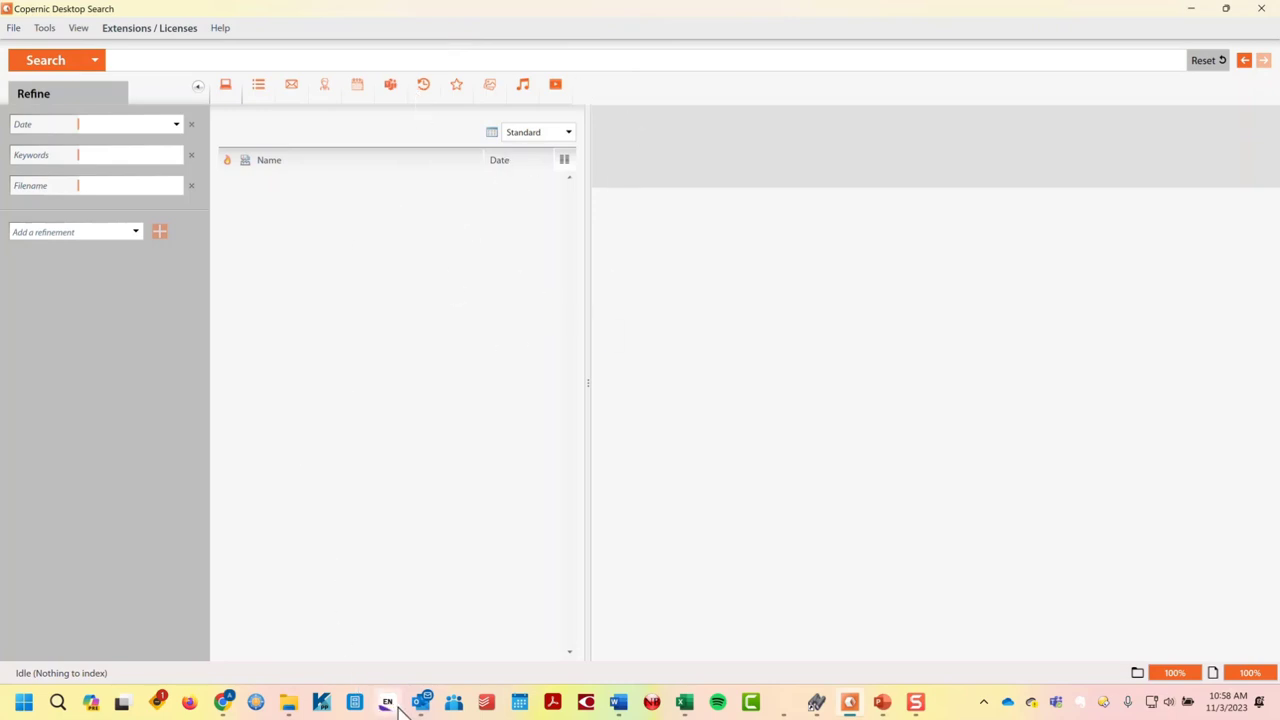
left_click(256, 703)
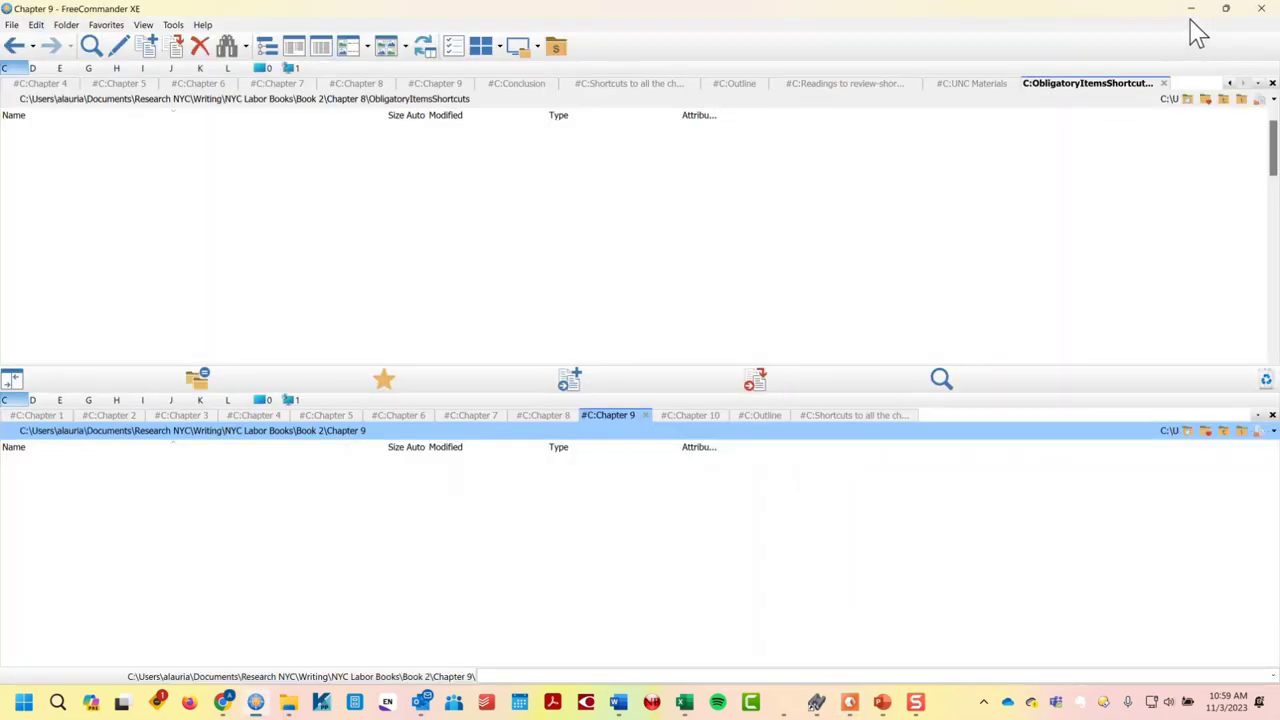
- Minimize FreeCommander, open FileCenter Professional Plus, dismiss its startup dialogs, and maximize its window
left_click(1190, 12)
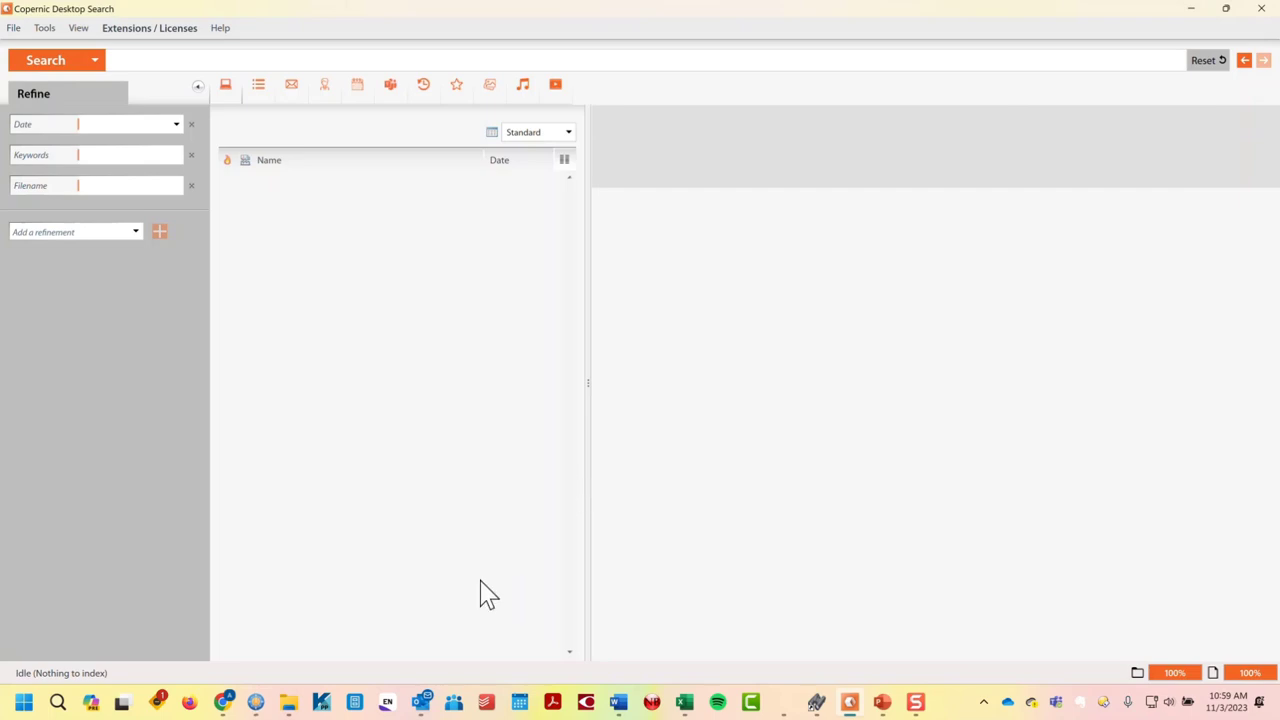
left_click(354, 704)
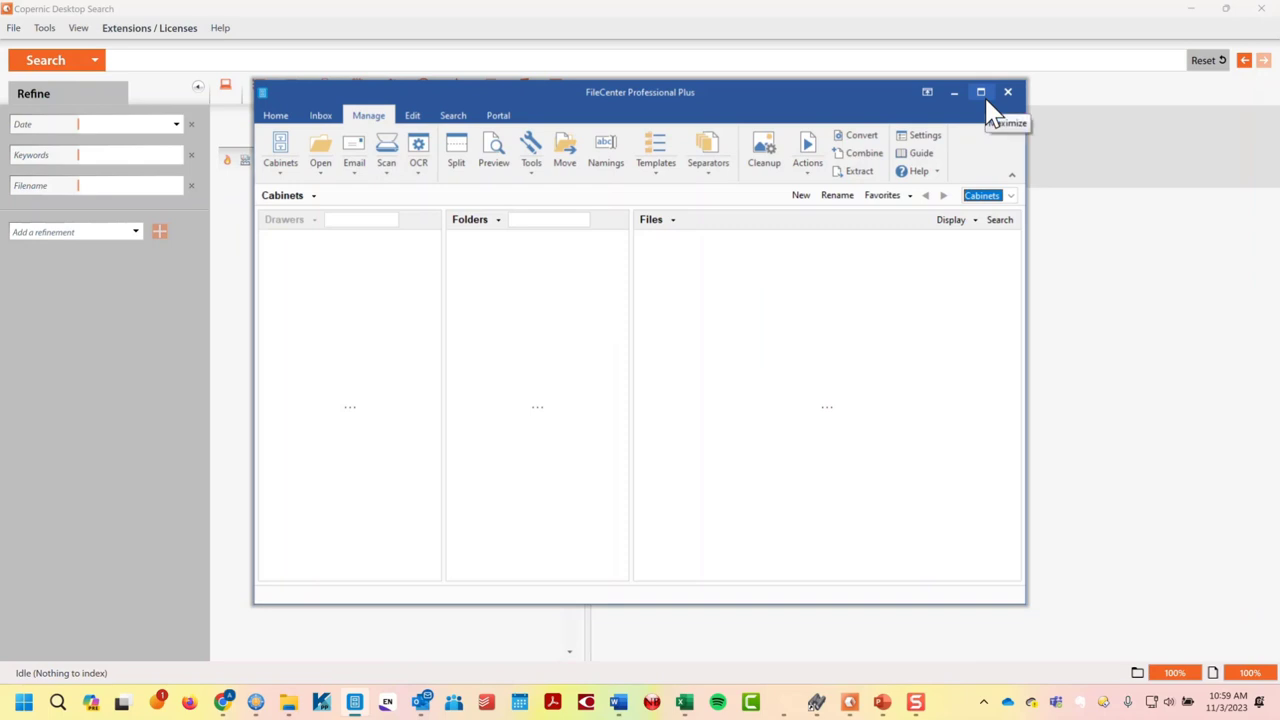
left_click(748, 451)
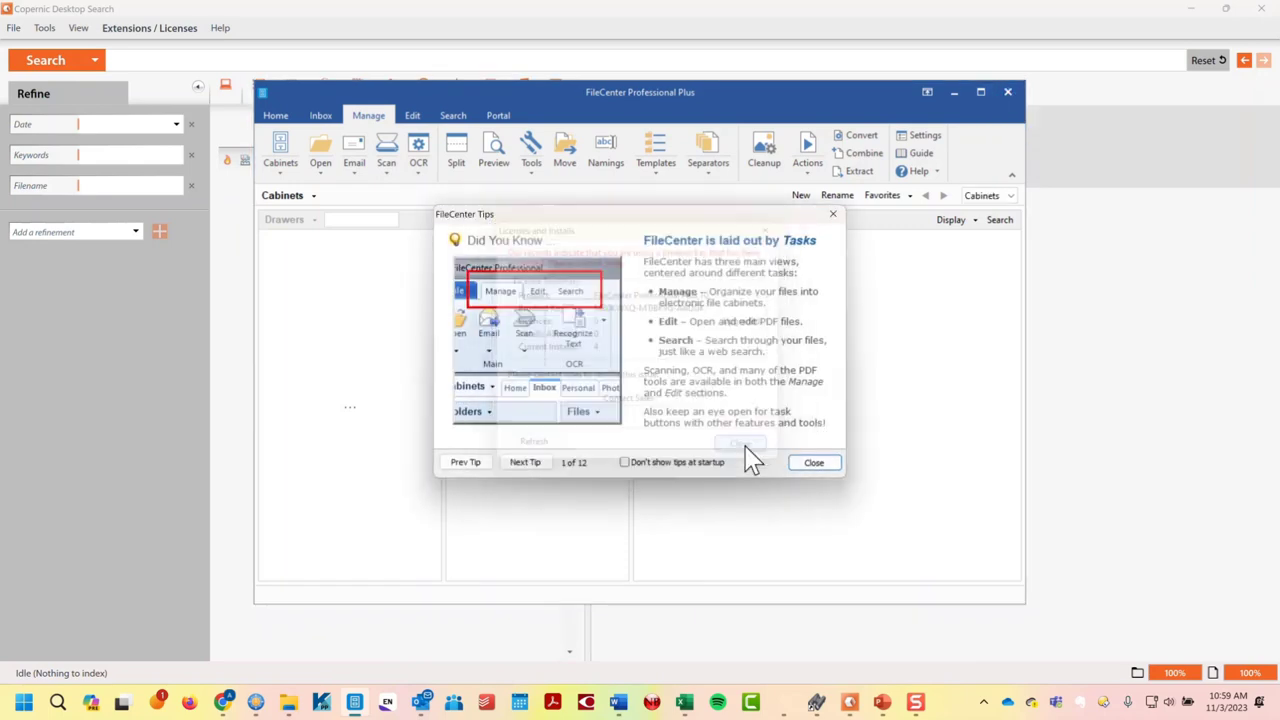
left_click(812, 465)
left_click(980, 92)
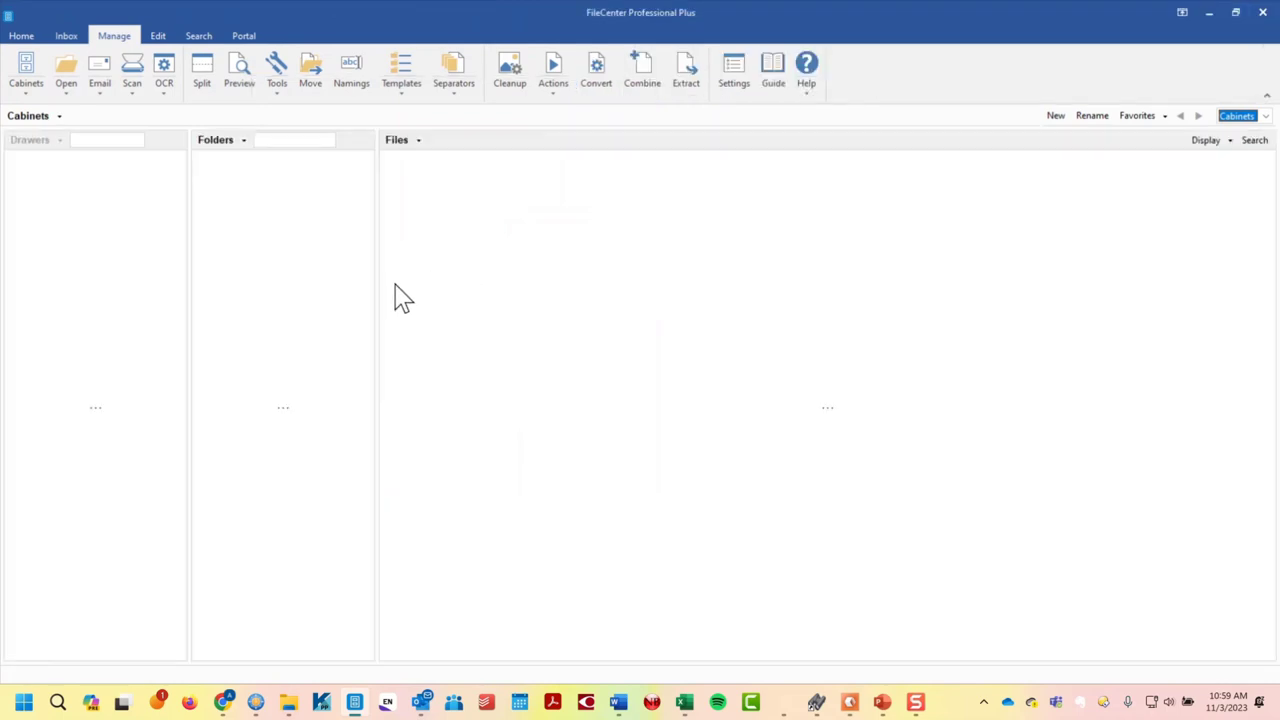
left_click(27, 75)
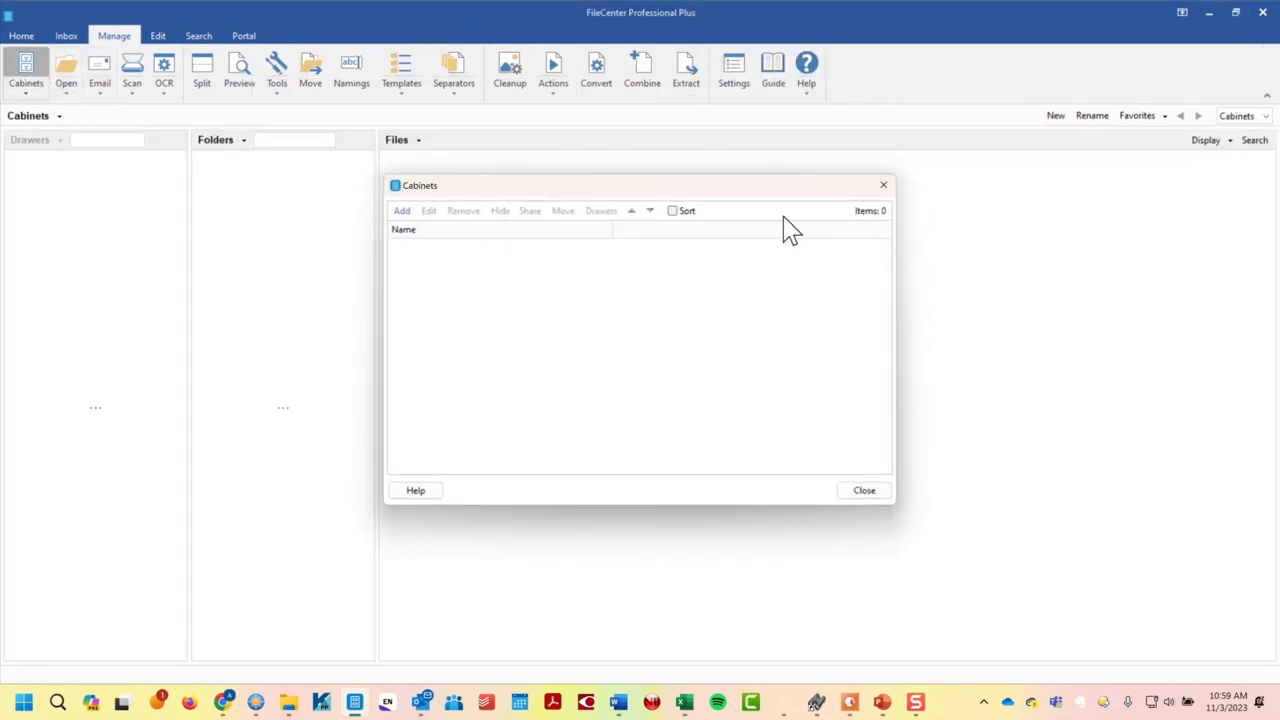
left_click(402, 212)
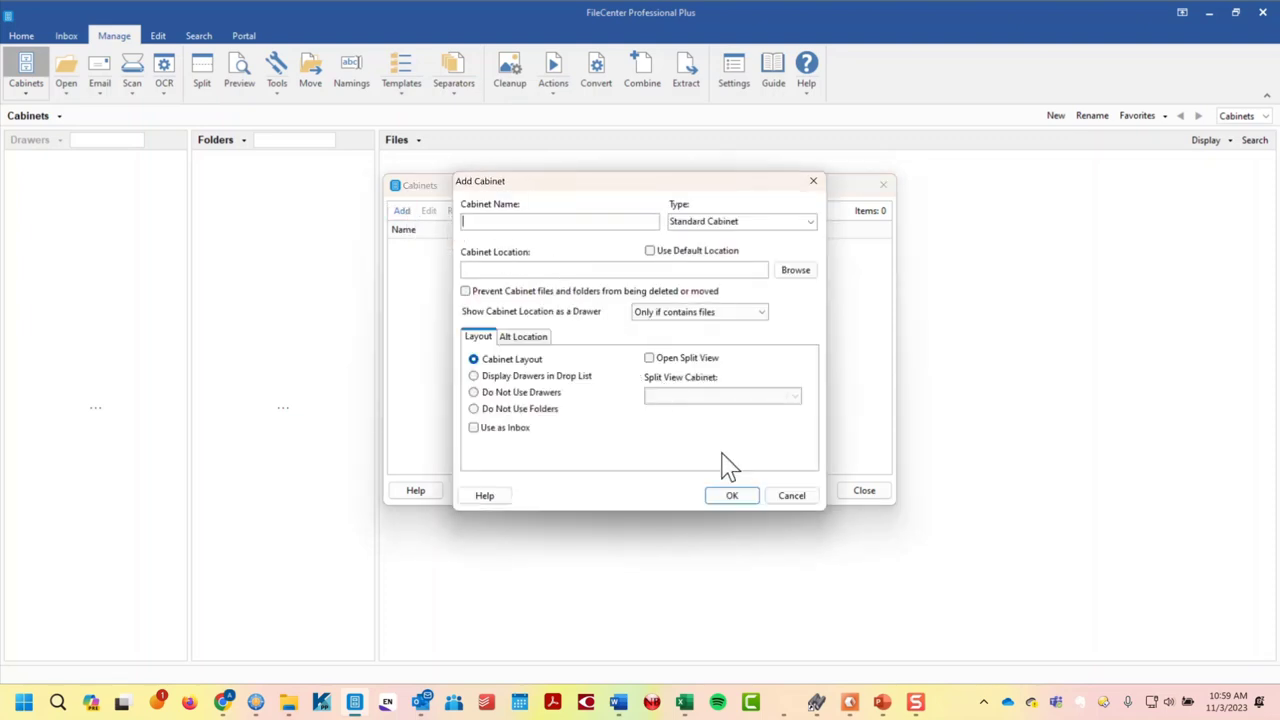
left_click(805, 498)
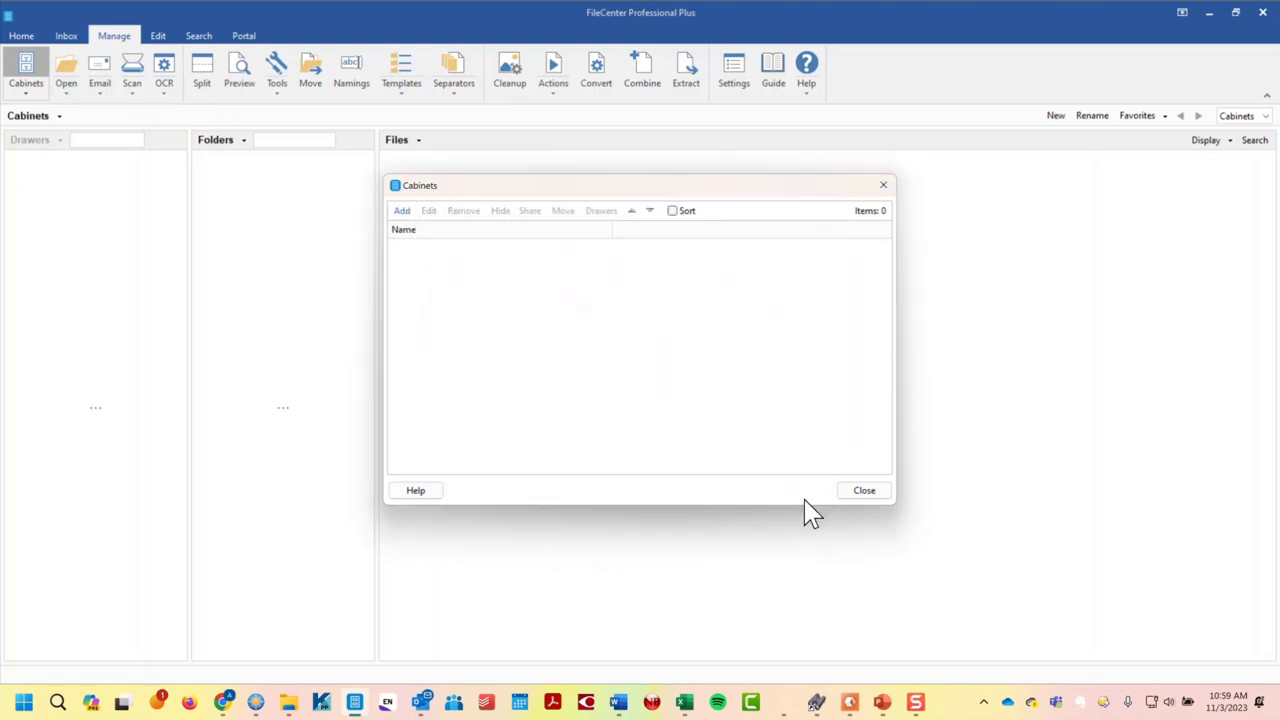
left_click(864, 491)
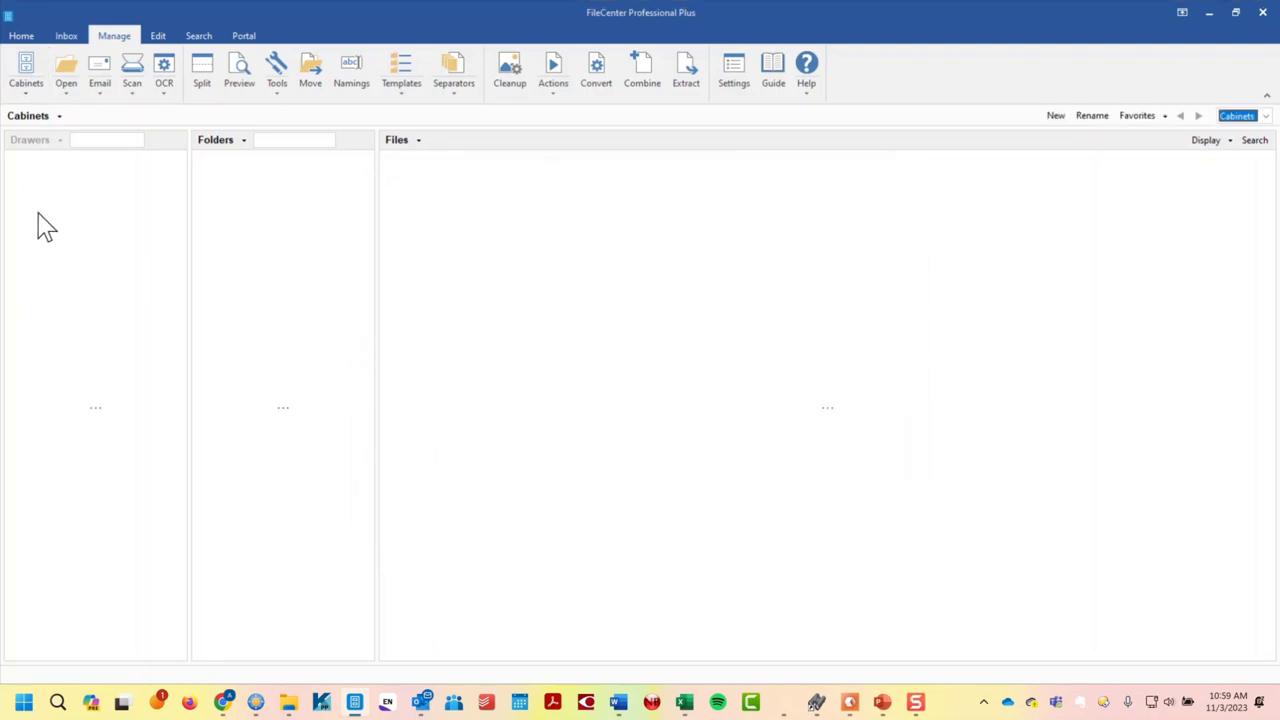
- Start adding a standard cabinet and browse for its location down to the Research NYC folder in Documents
left_click(27, 72)
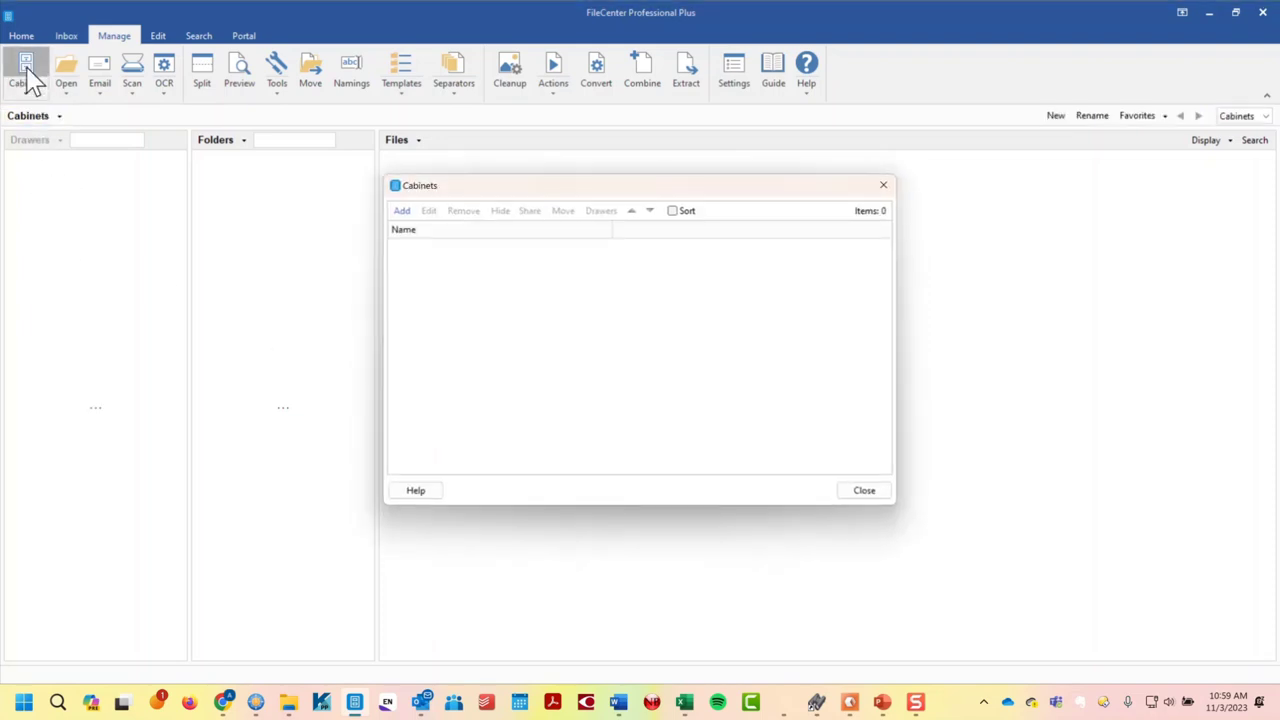
left_click(402, 212)
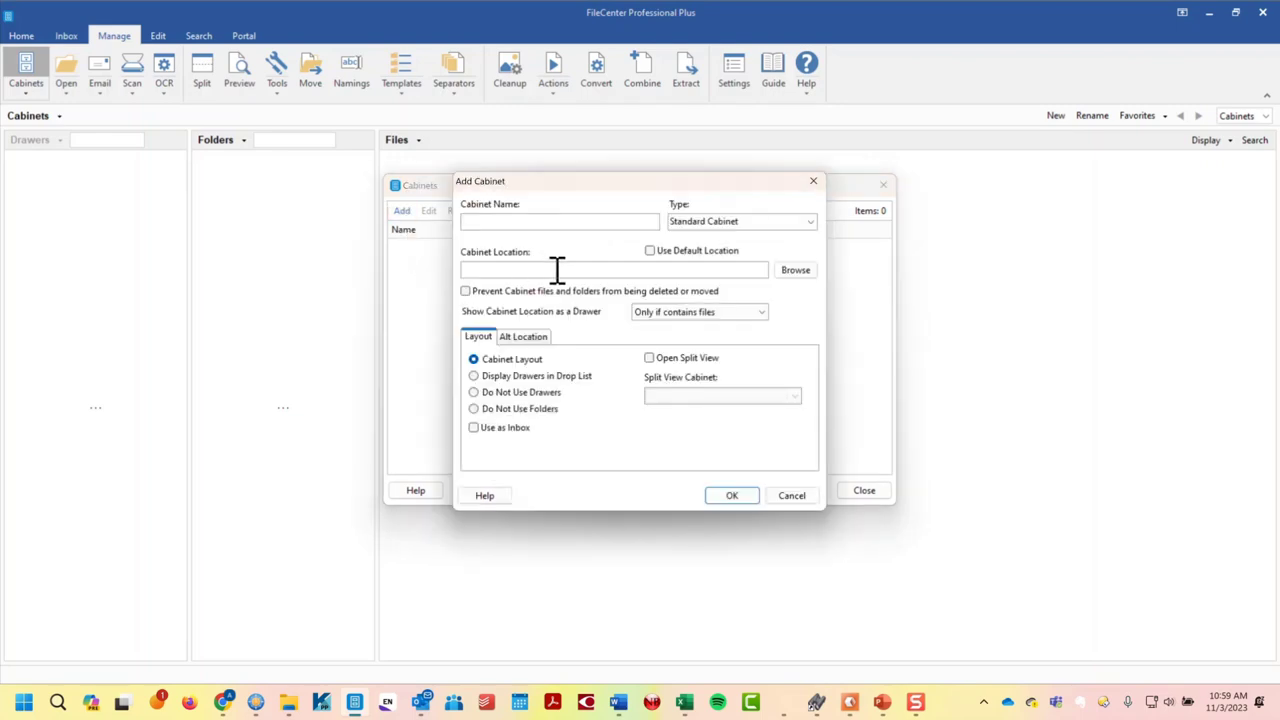
left_click(796, 270)
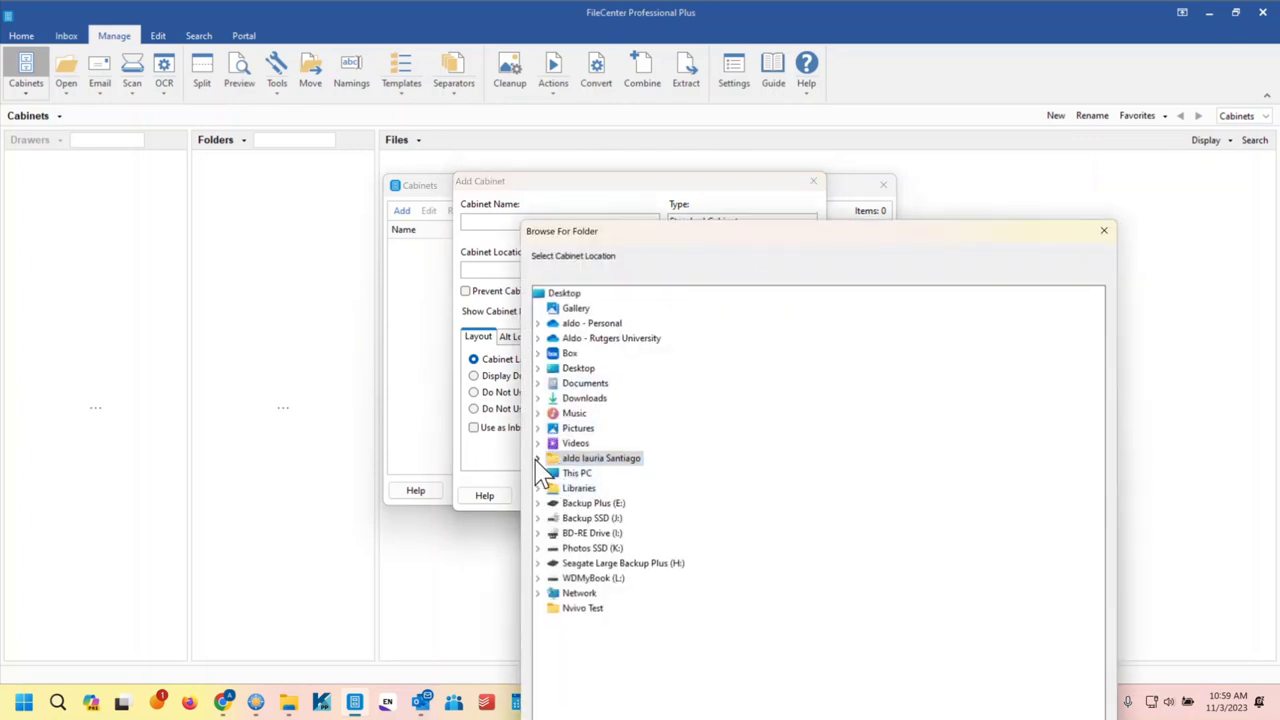
left_click(537, 458)
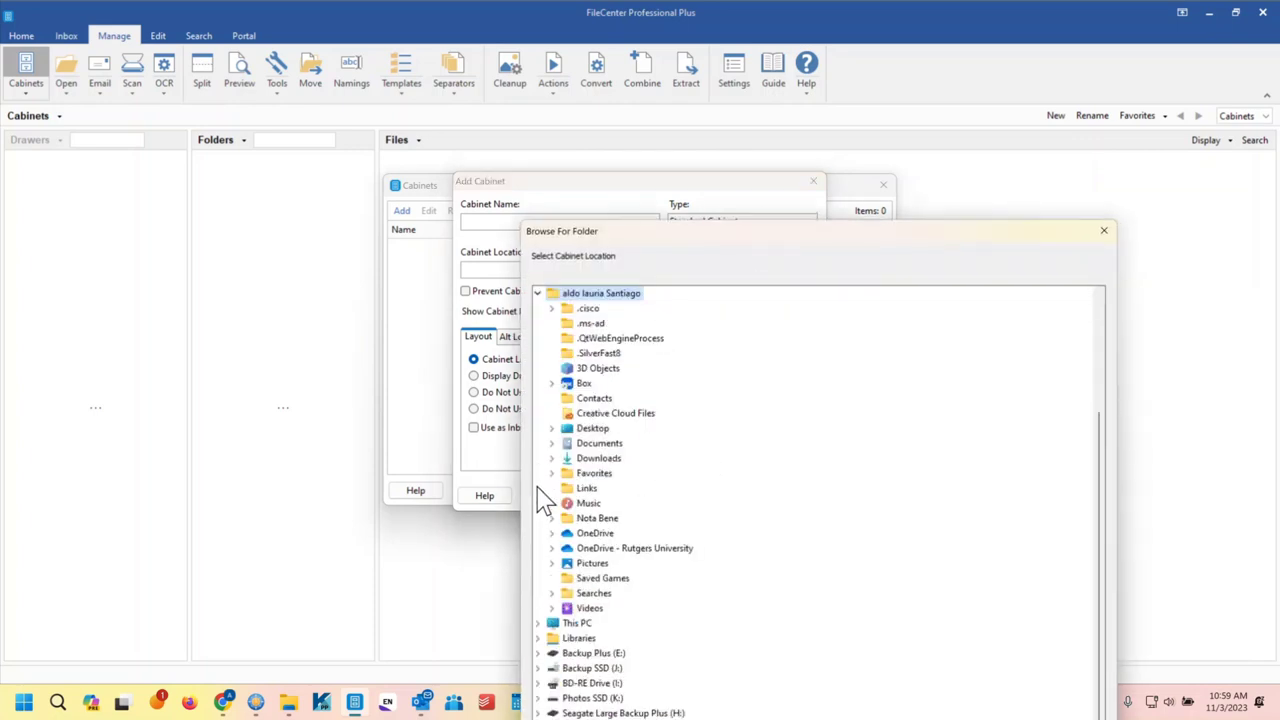
left_click(552, 443)
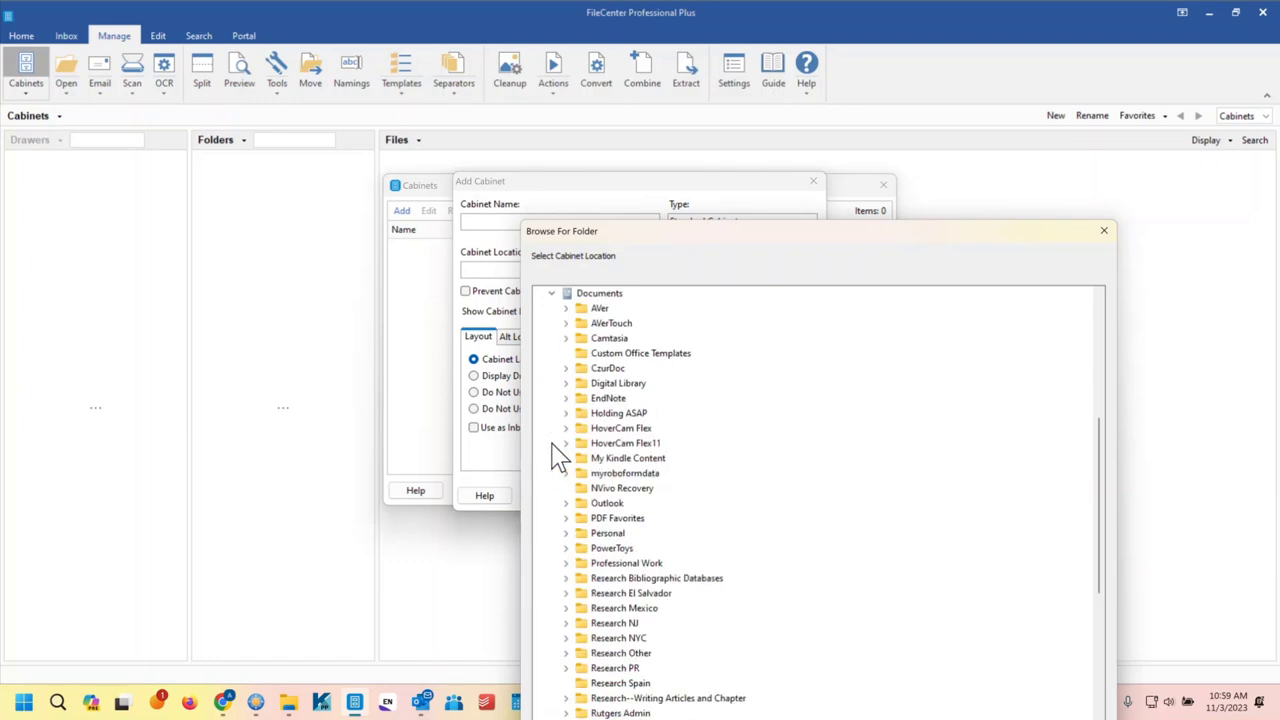
scroll(572, 495, "down", 2)
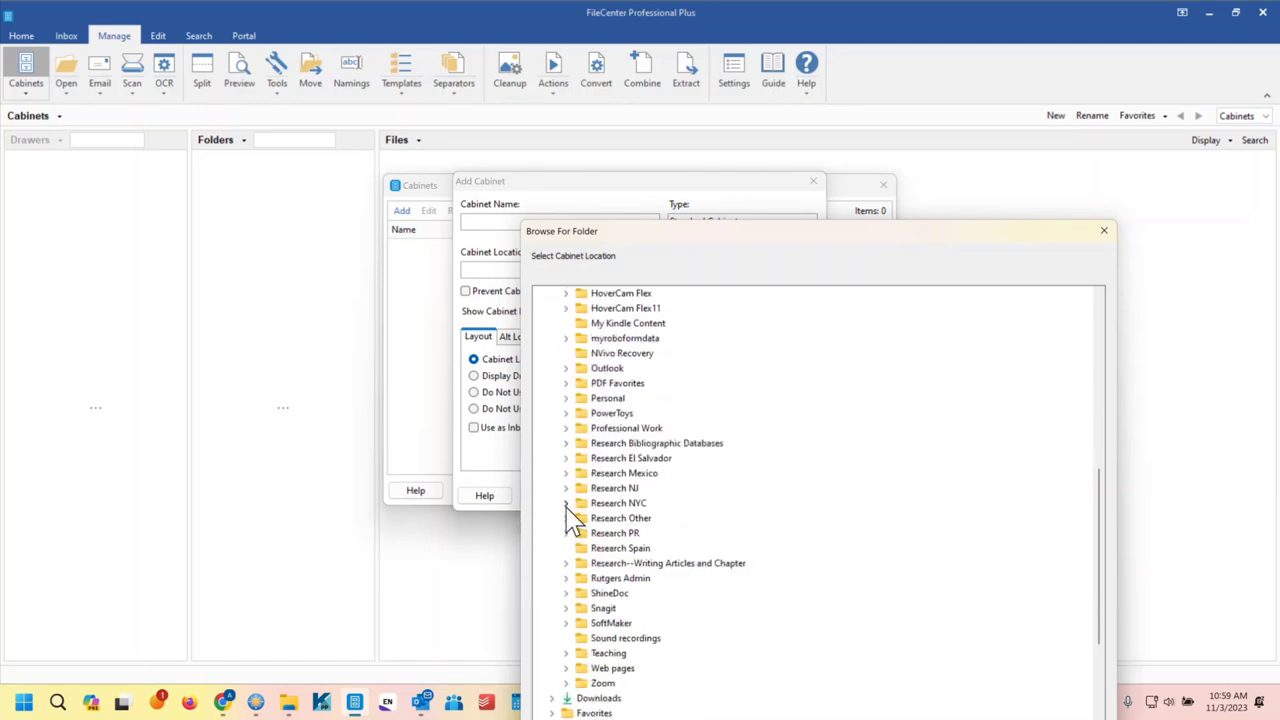
left_click(566, 503)
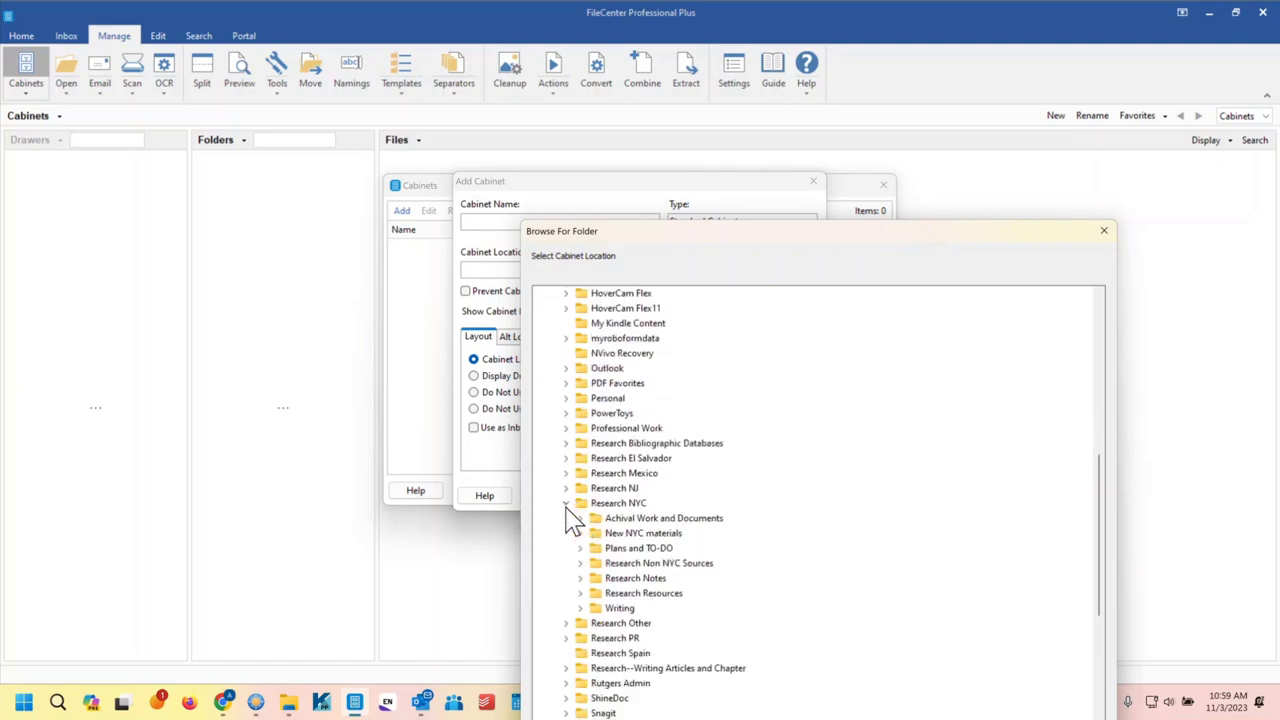
- Choose the Achival Work and Documents folder as the cabinet location, create the cabinet, and close the cabinet list
double_click(664, 522)
scroll(826, 528, "down", 6)
left_click_drag(994, 232, 848, 81)
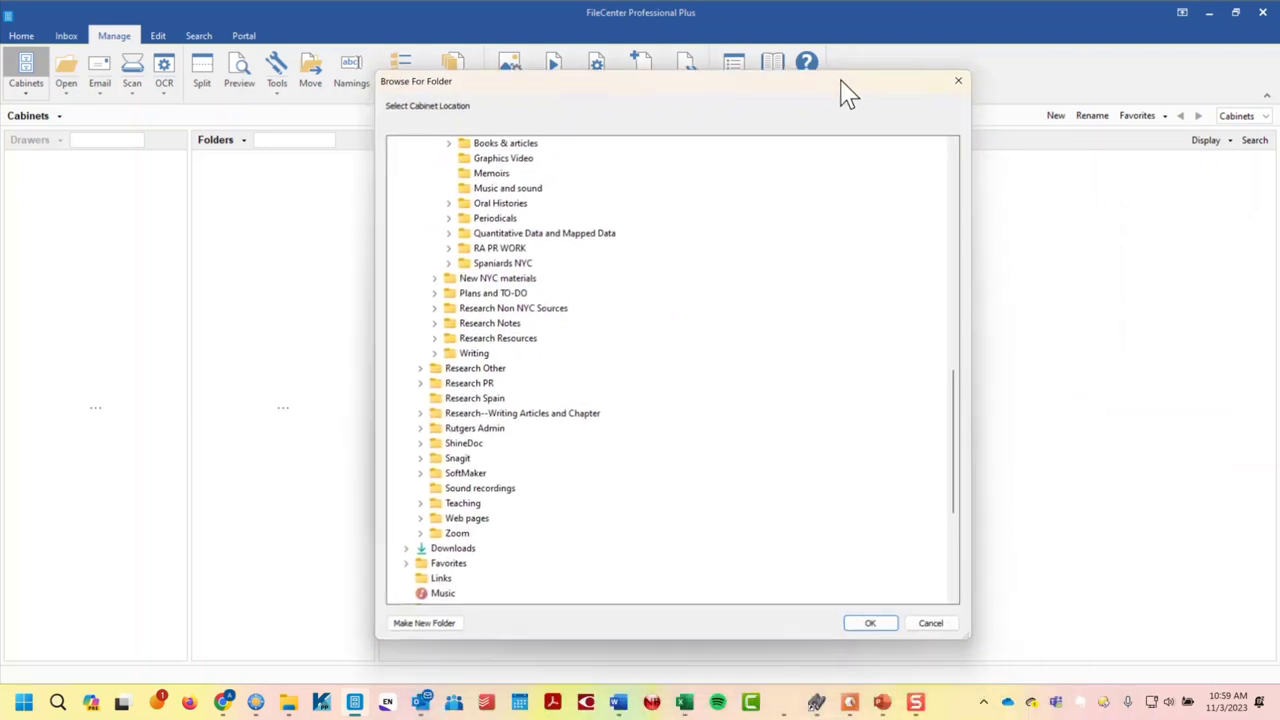
left_click(880, 622)
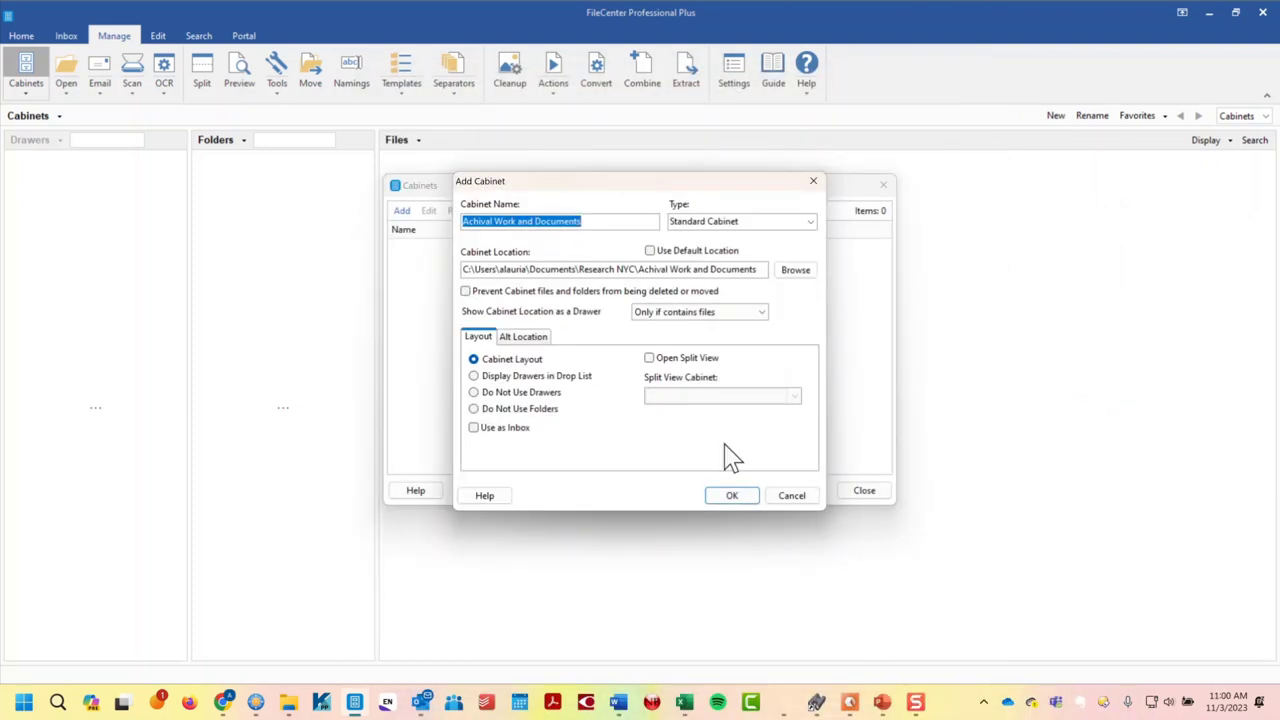
left_click(740, 500)
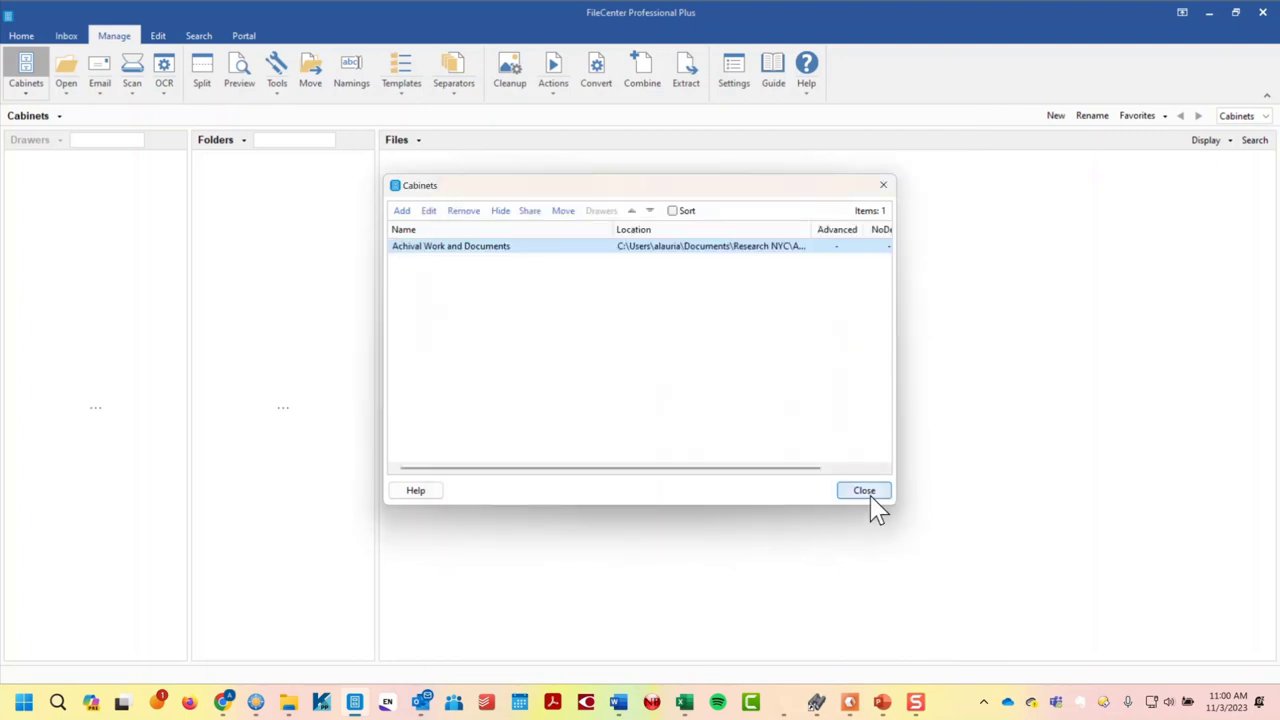
left_click(866, 492)
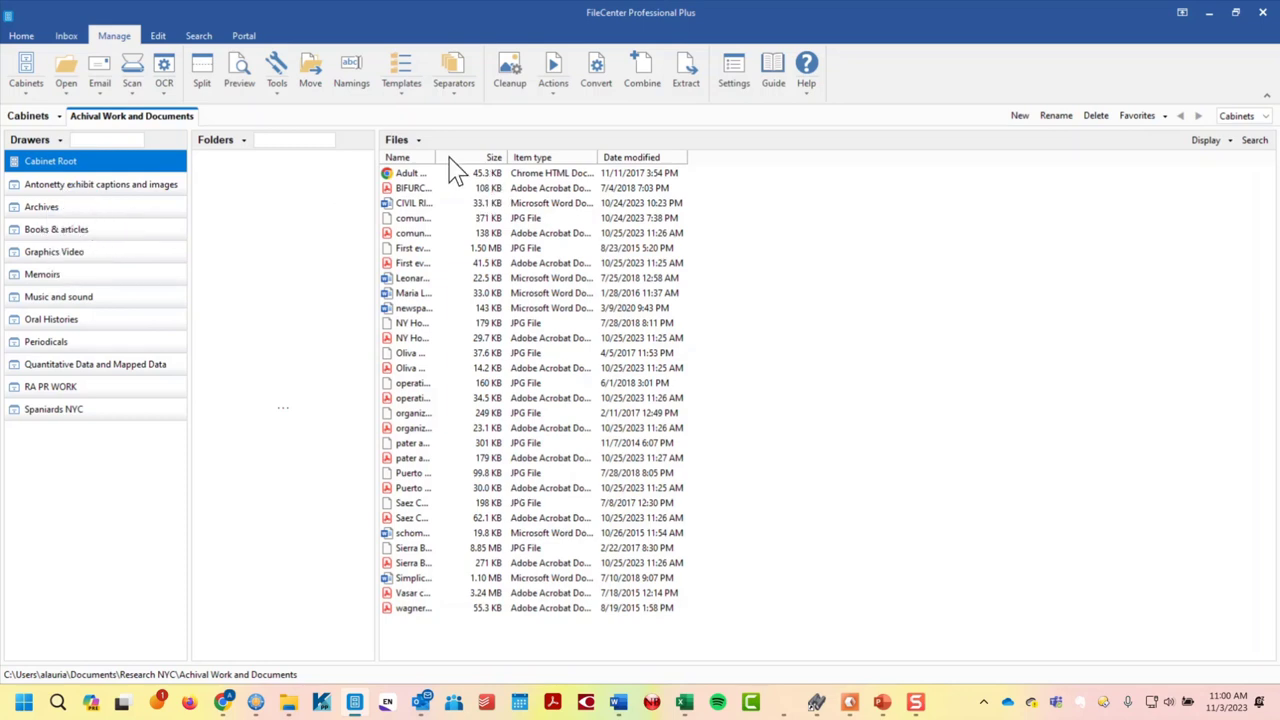
- Widen the file list's Name column, open Governor 16 April 2013 under AGPR in the Archives drawer, and select 20130416_103454.jpg
left_click_drag(434, 157, 749, 166)
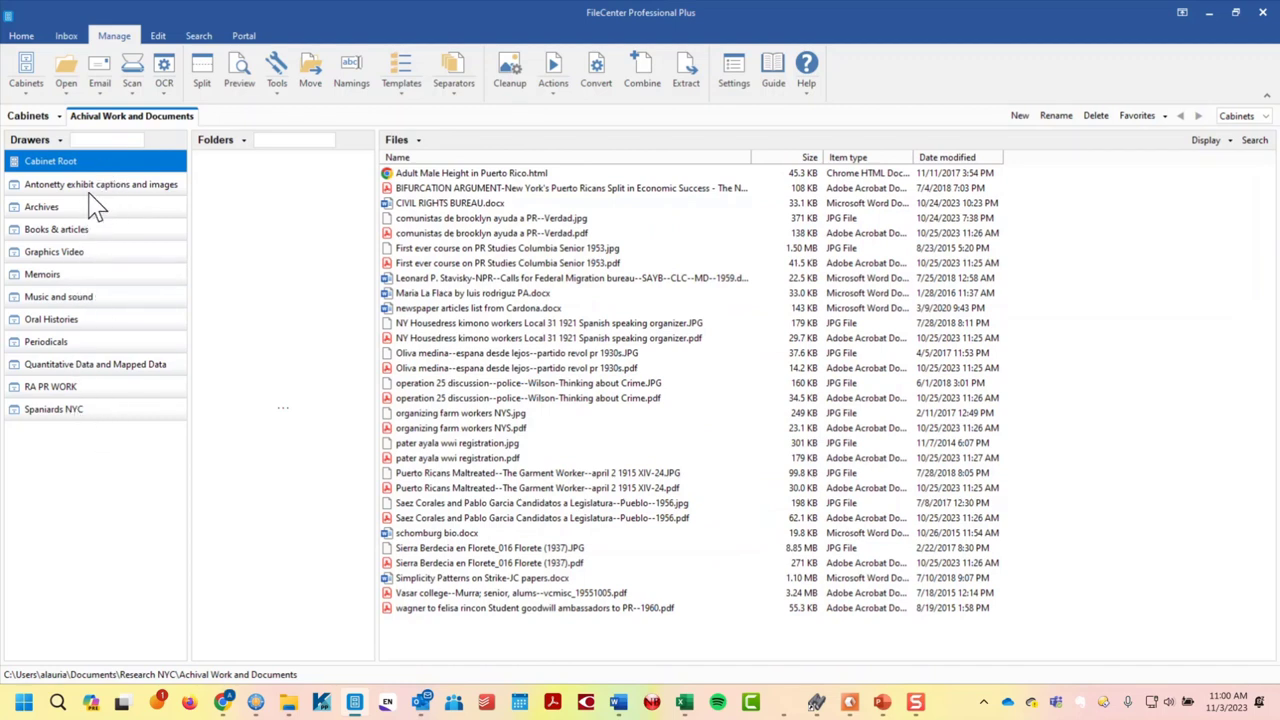
left_click(57, 207)
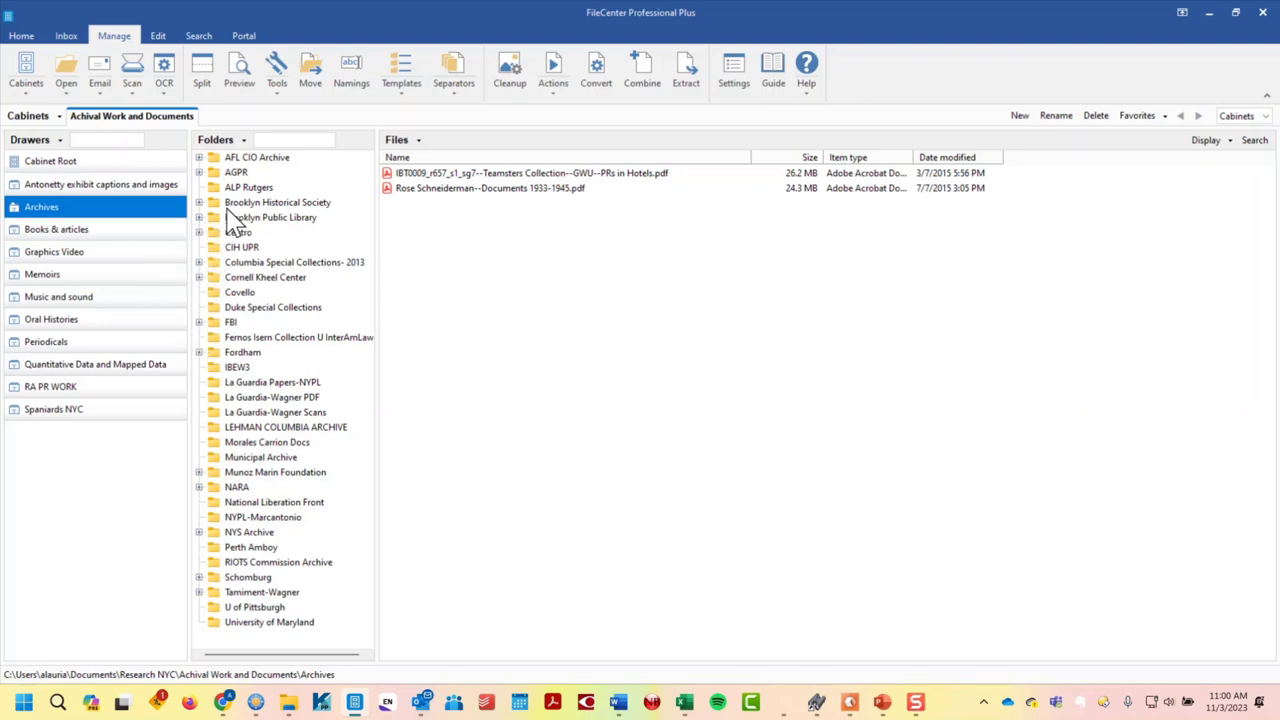
left_click(199, 172)
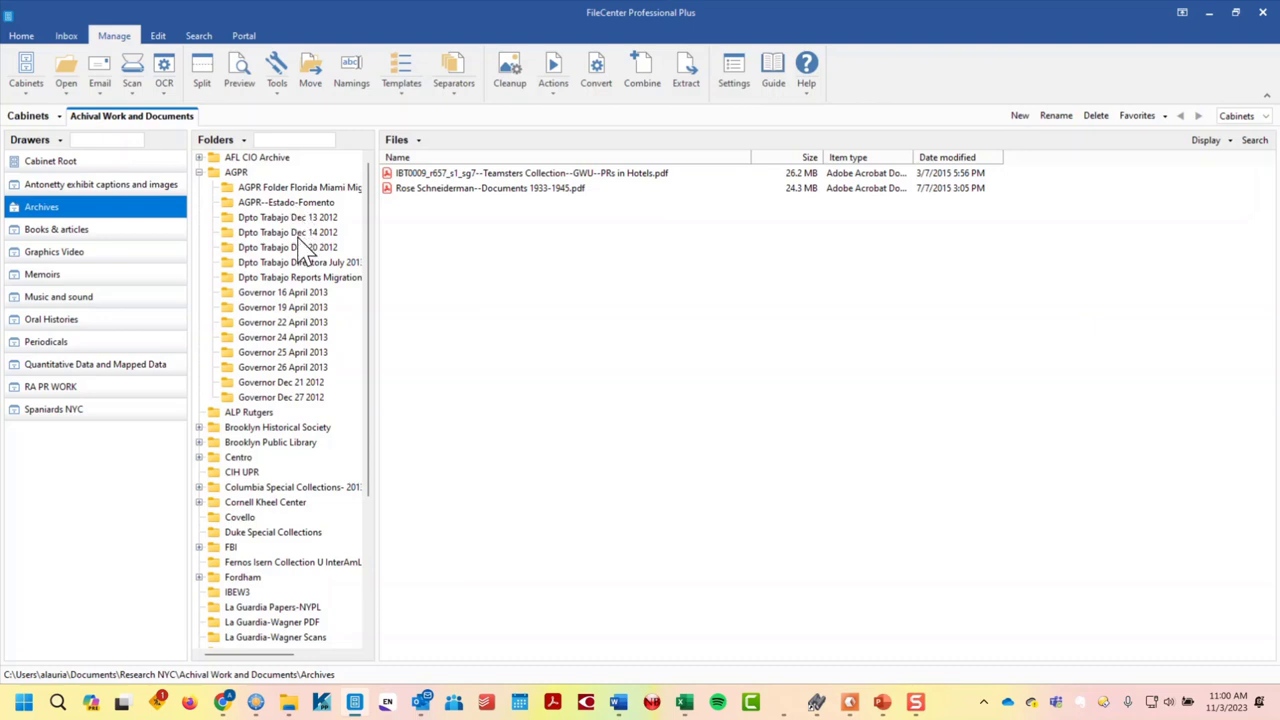
left_click(295, 295)
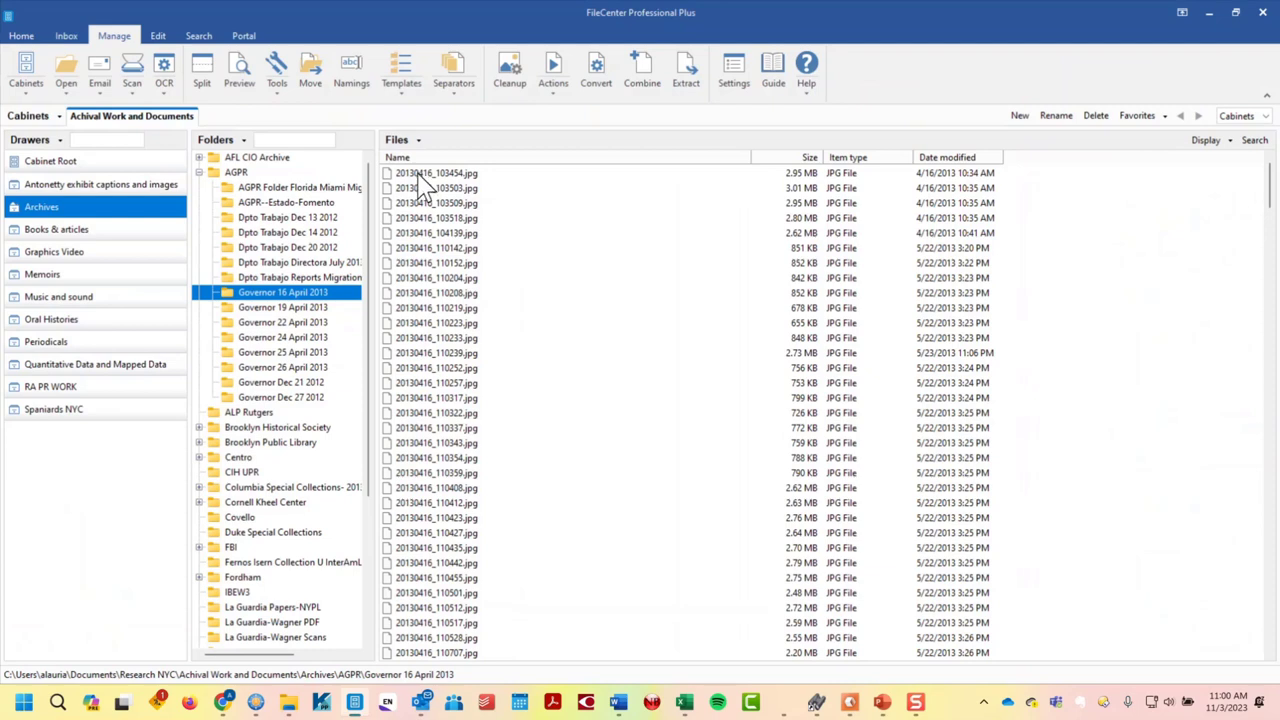
left_click(422, 174)
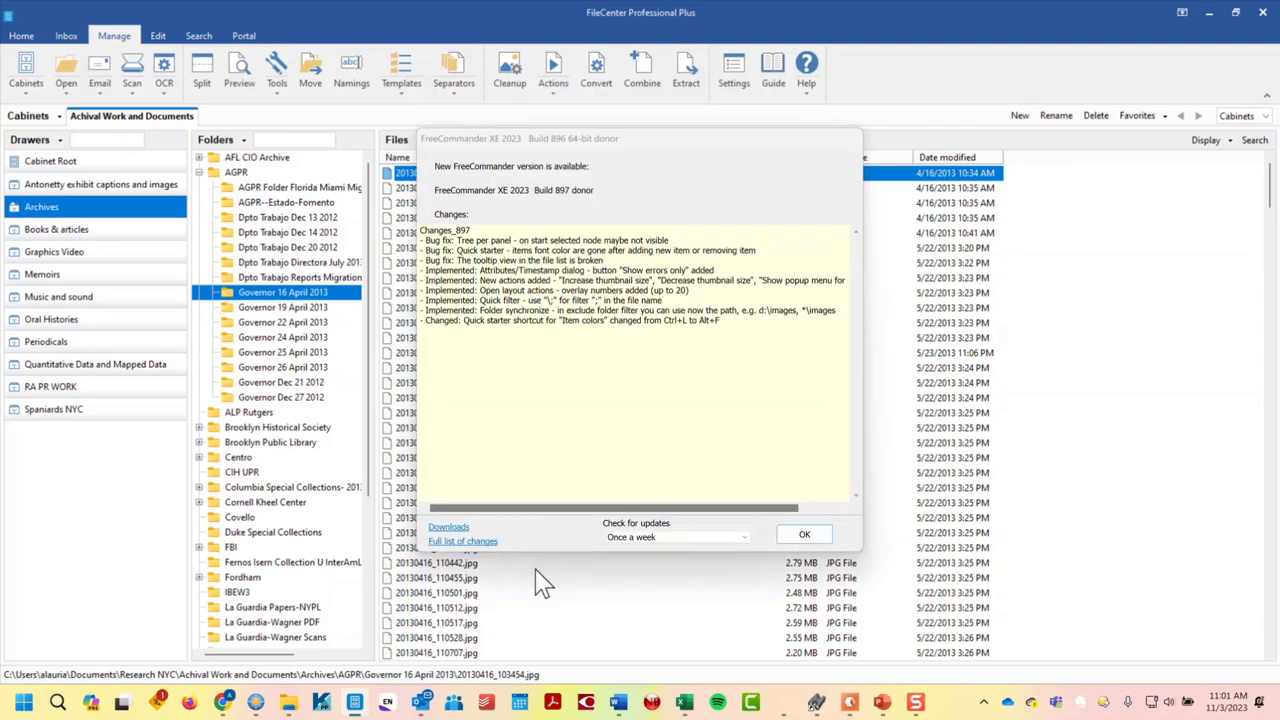
- Dismiss the FreeCommander update notice and switch back to FileCenter
left_click(804, 537)
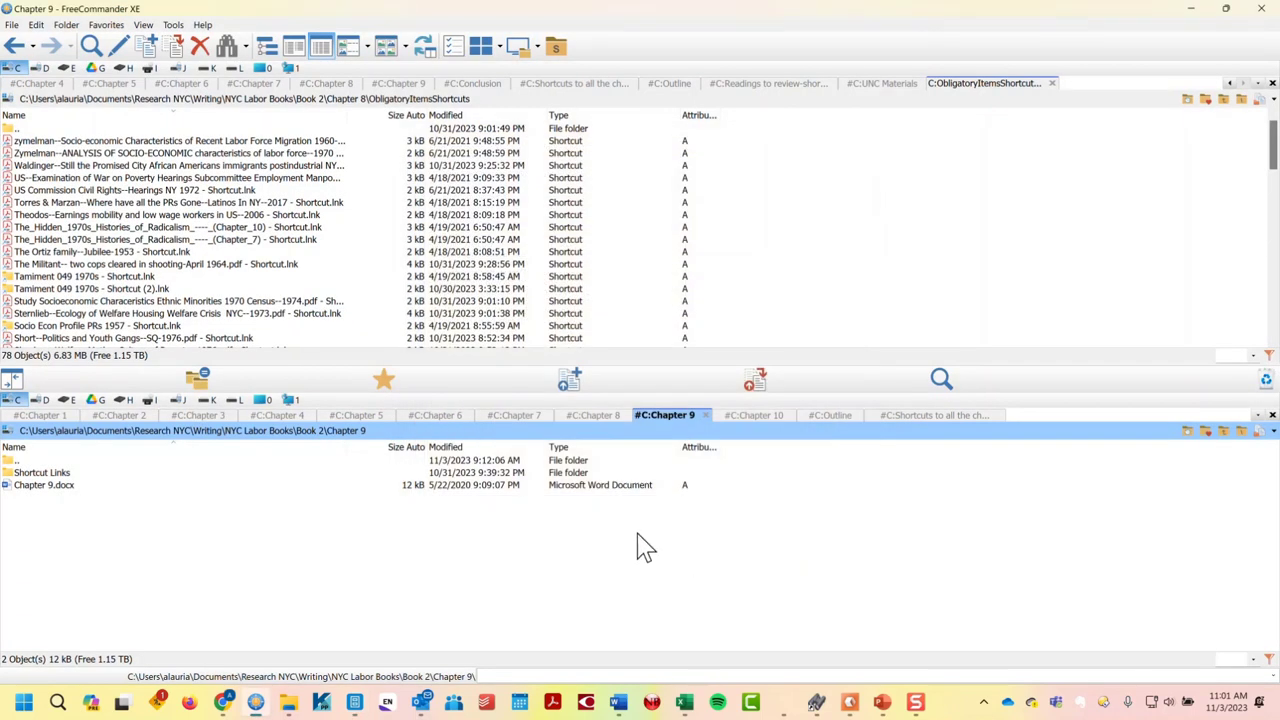
mouse_move(428, 704)
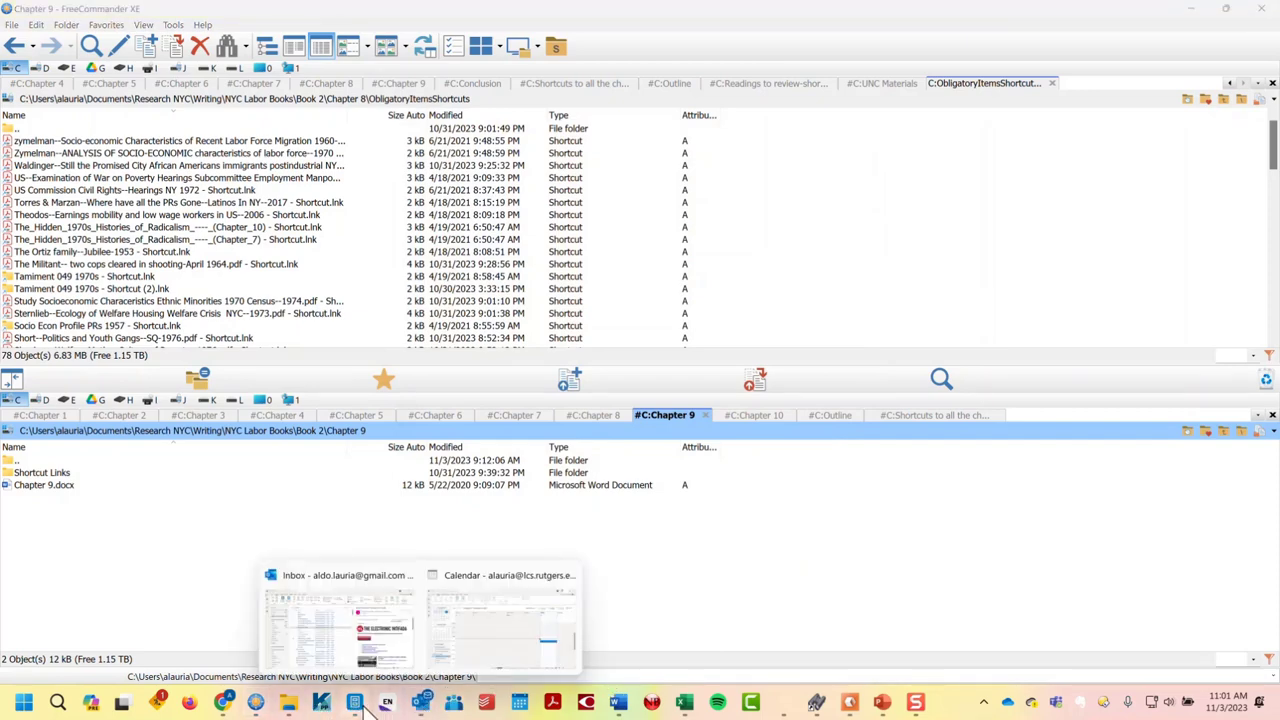
left_click(360, 705)
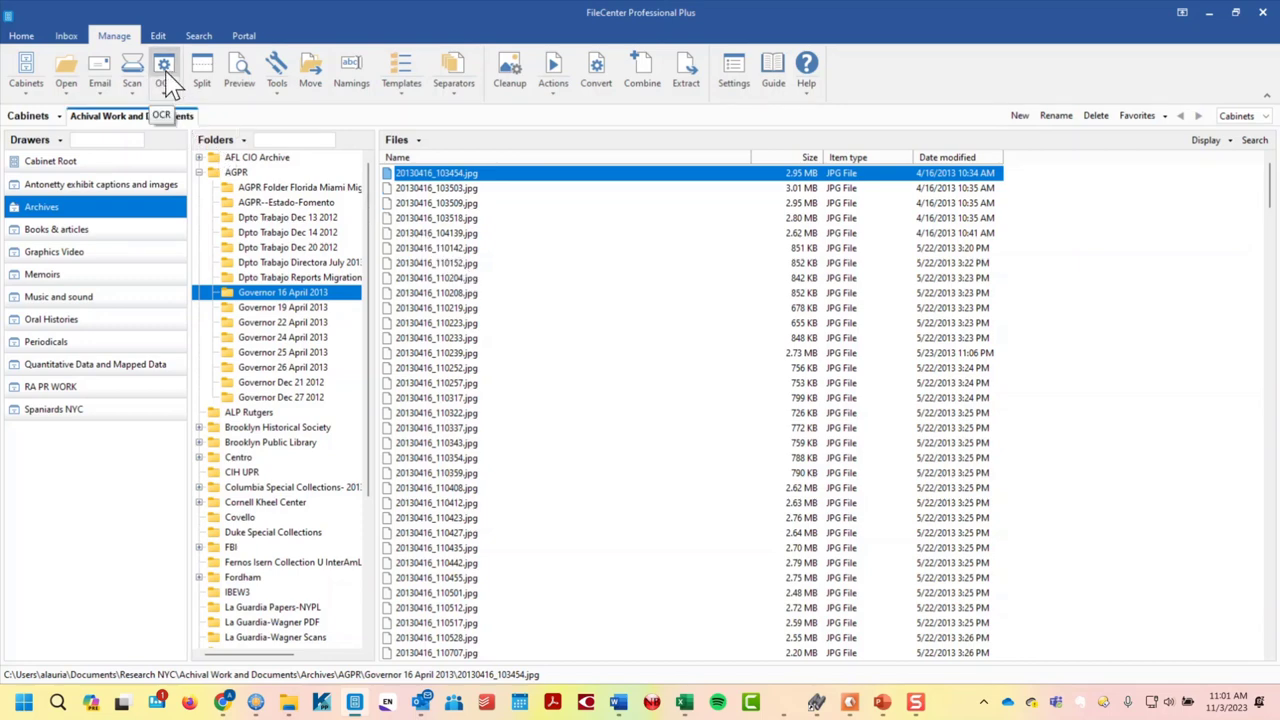
- Select the image 20130416_103503.jpg, try to open it, and cancel the choice of an app
left_click(432, 189)
double_click(430, 188)
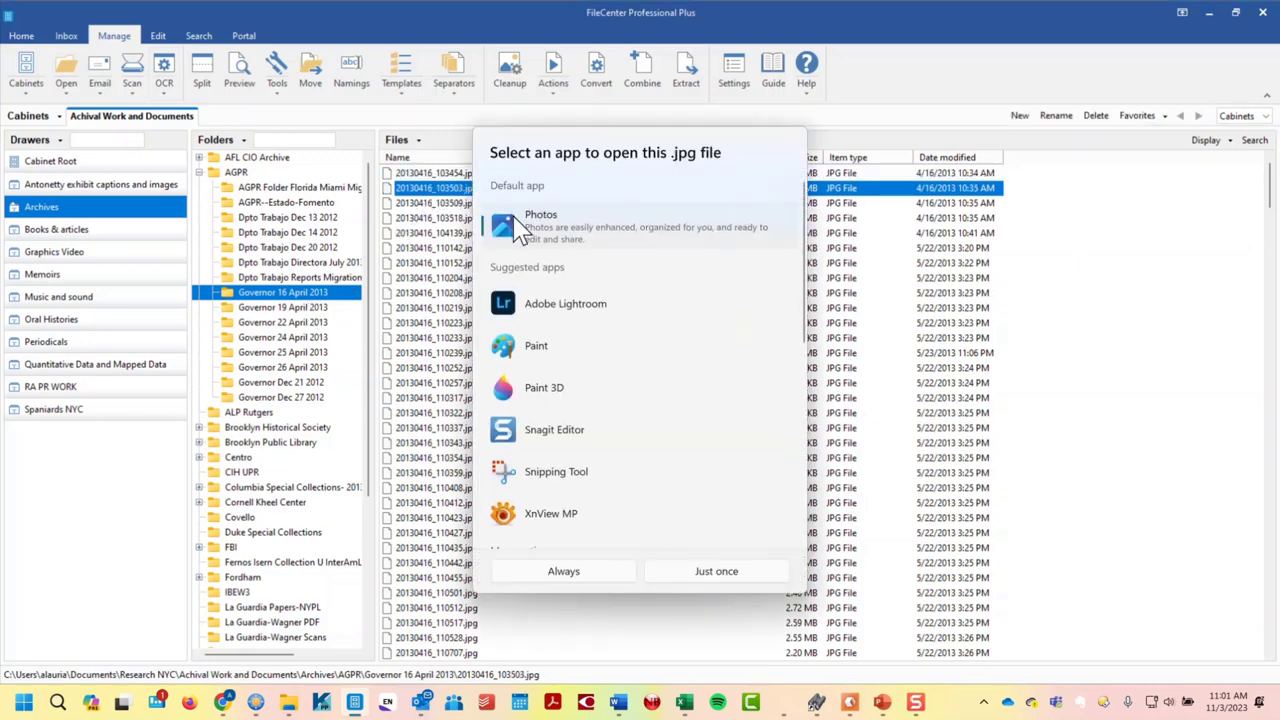
key("Escape")
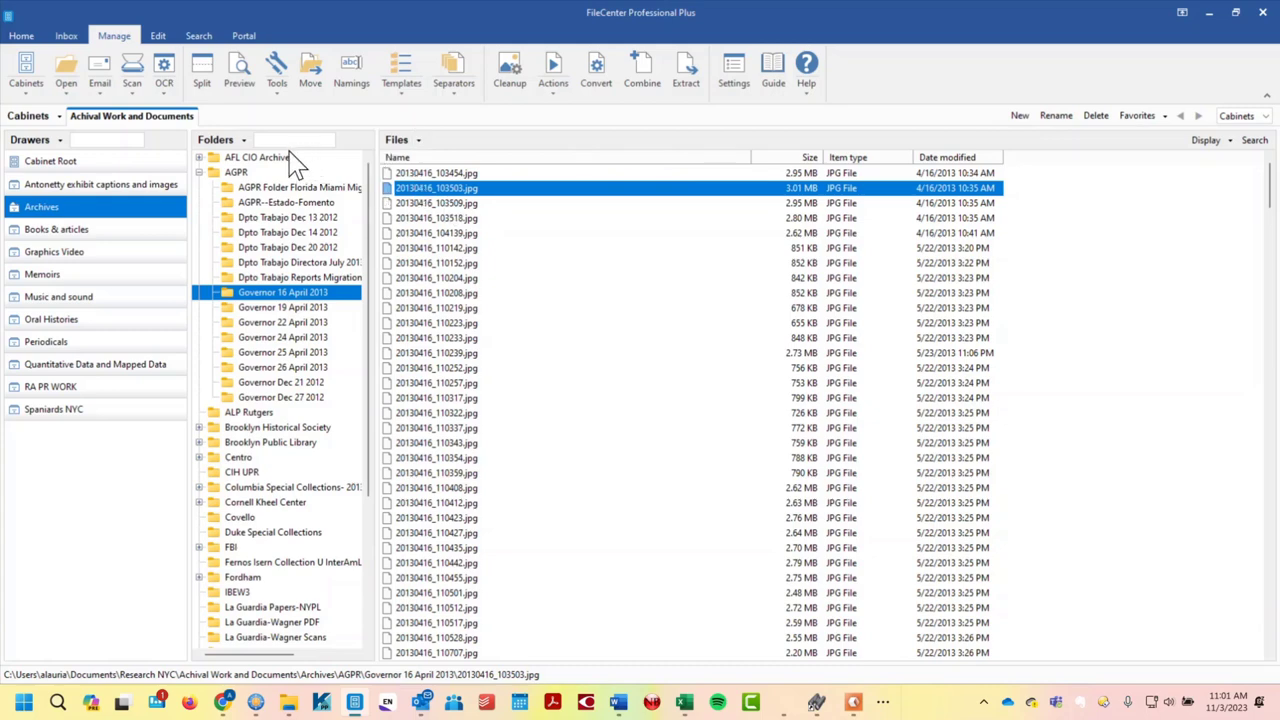
- Show the preview of the selected image and widen the preview pane to about half the window
left_click(242, 72)
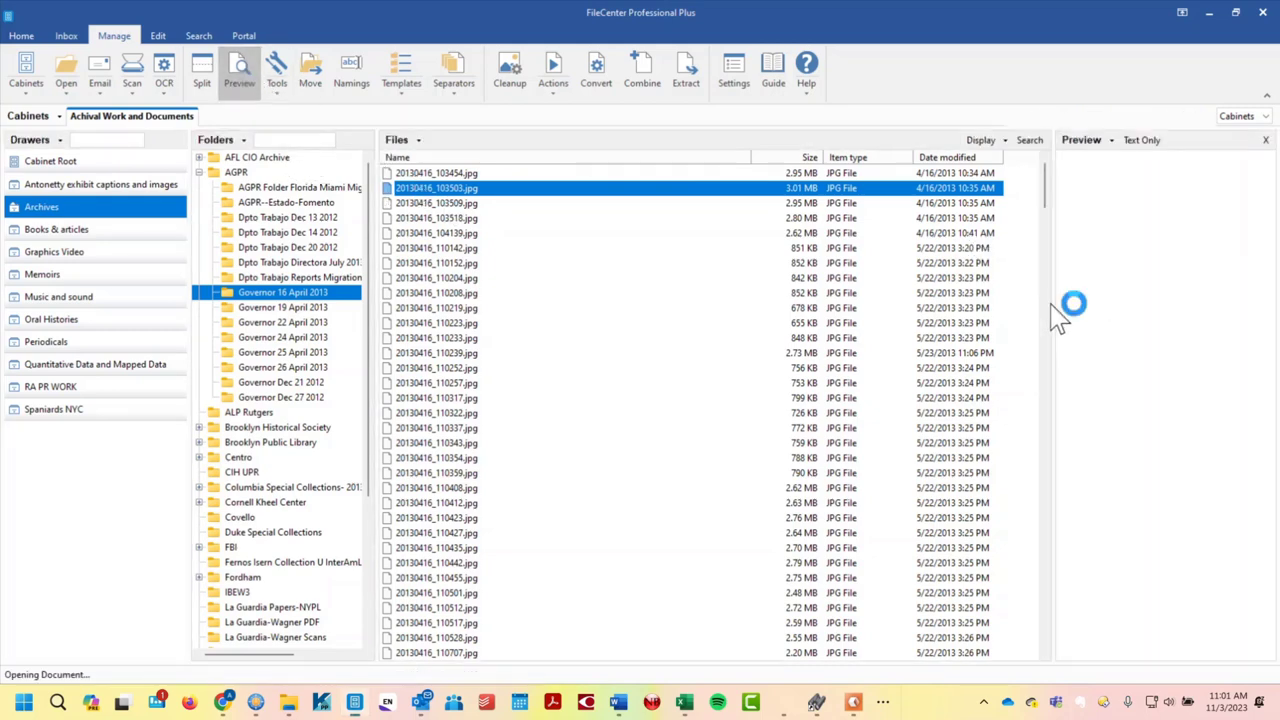
left_click_drag(1047, 303, 704, 292)
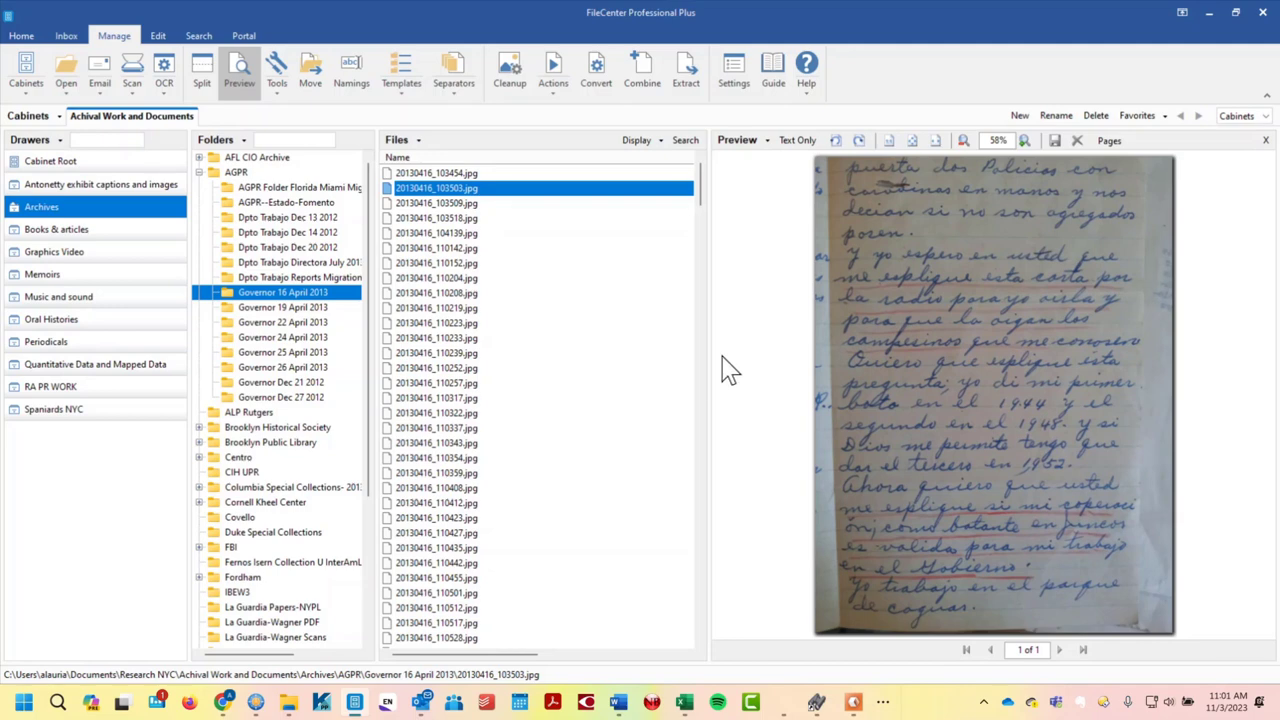
left_click_drag(709, 377, 606, 381)
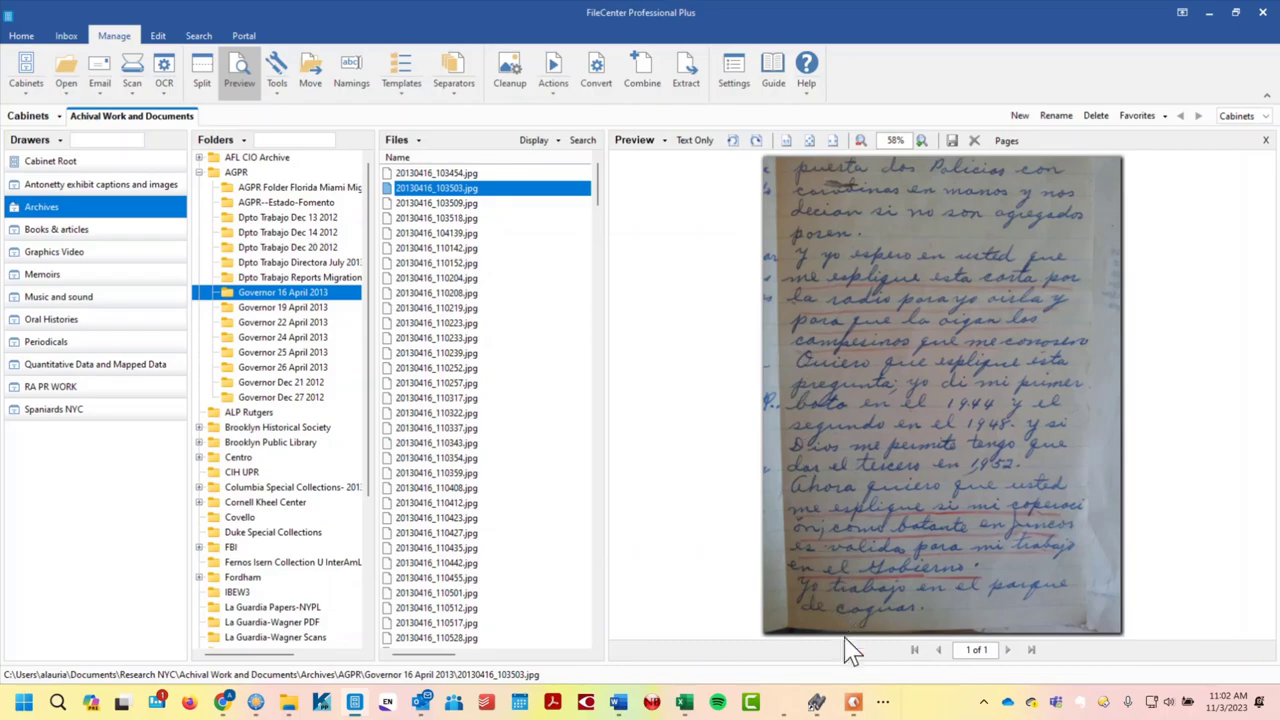
- Switch to Copernic Desktop Search, review the refinement fields of the files category, and return to FileCenter
left_click(853, 702)
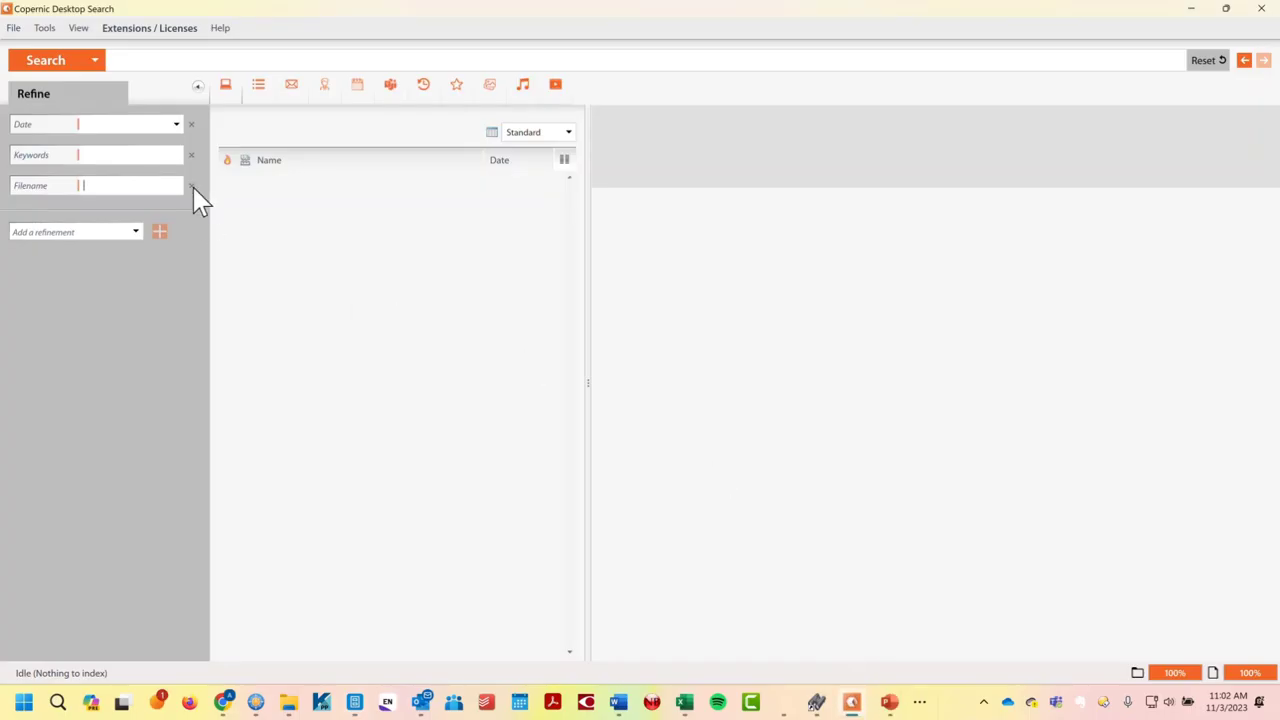
left_click(258, 86)
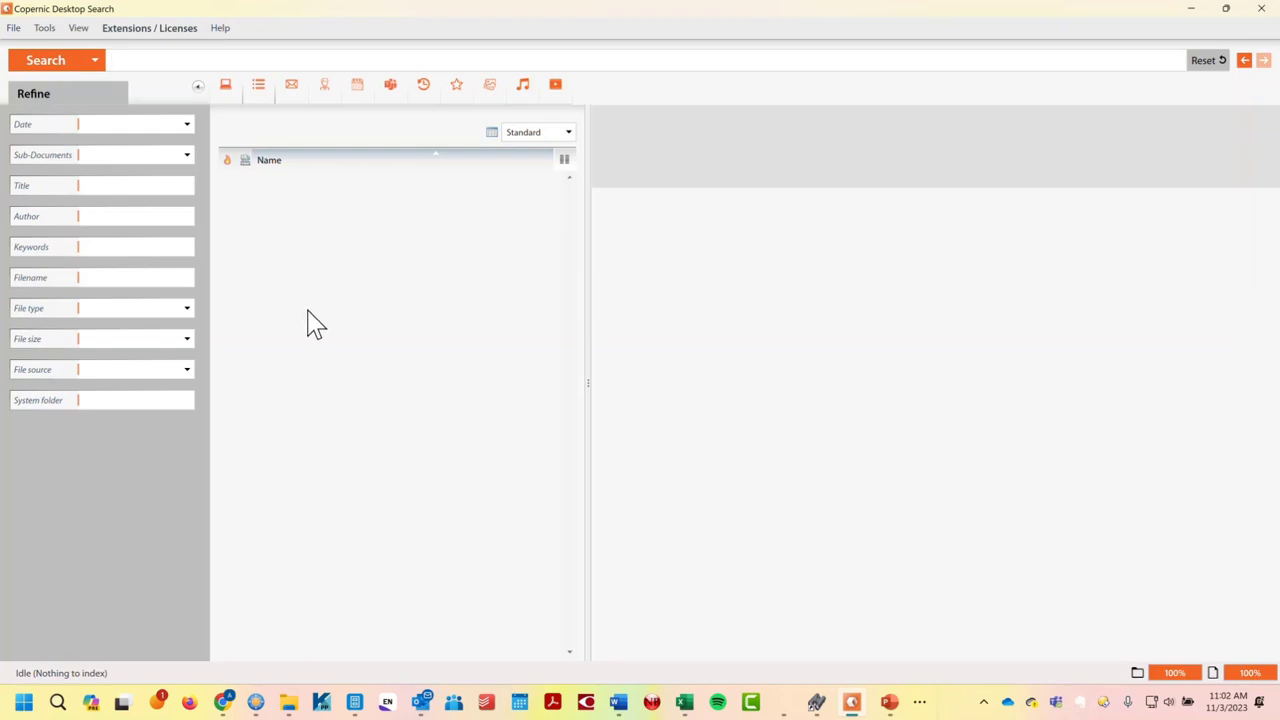
key("alt+Tab")
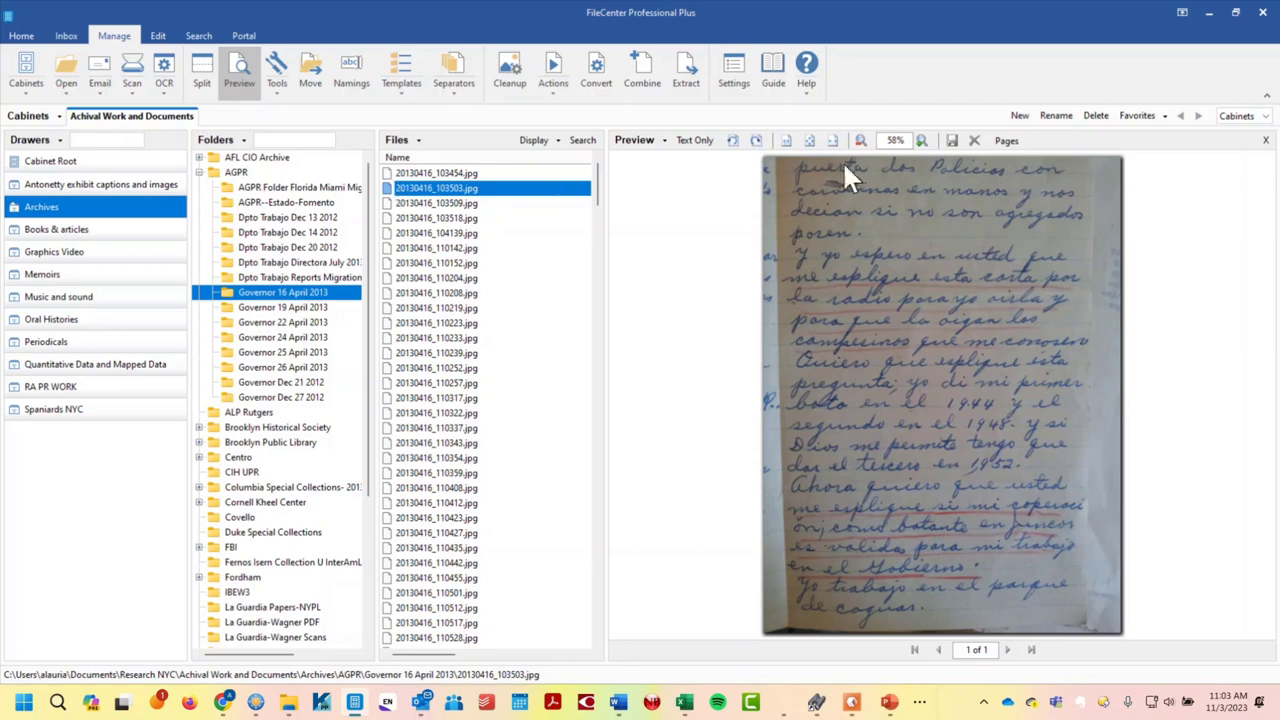
left_click(1207, 16)
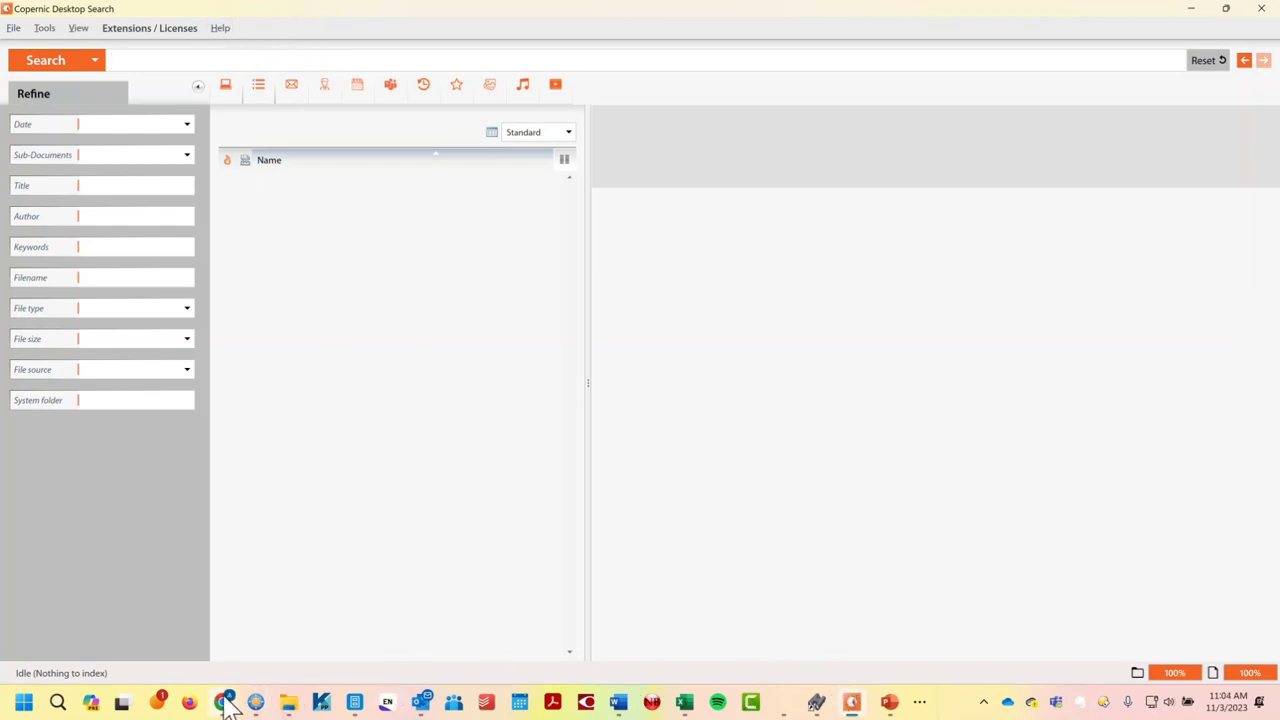
mouse_move(224, 700)
left_click(288, 660)
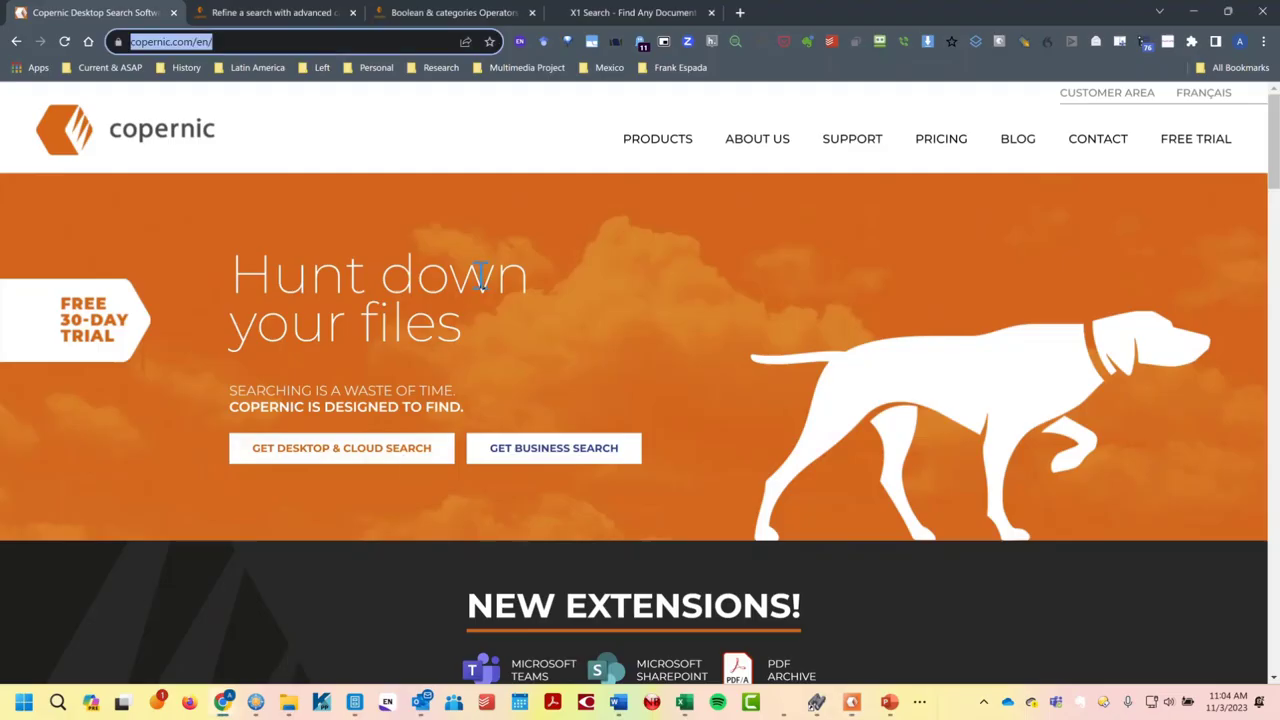
left_click(292, 15)
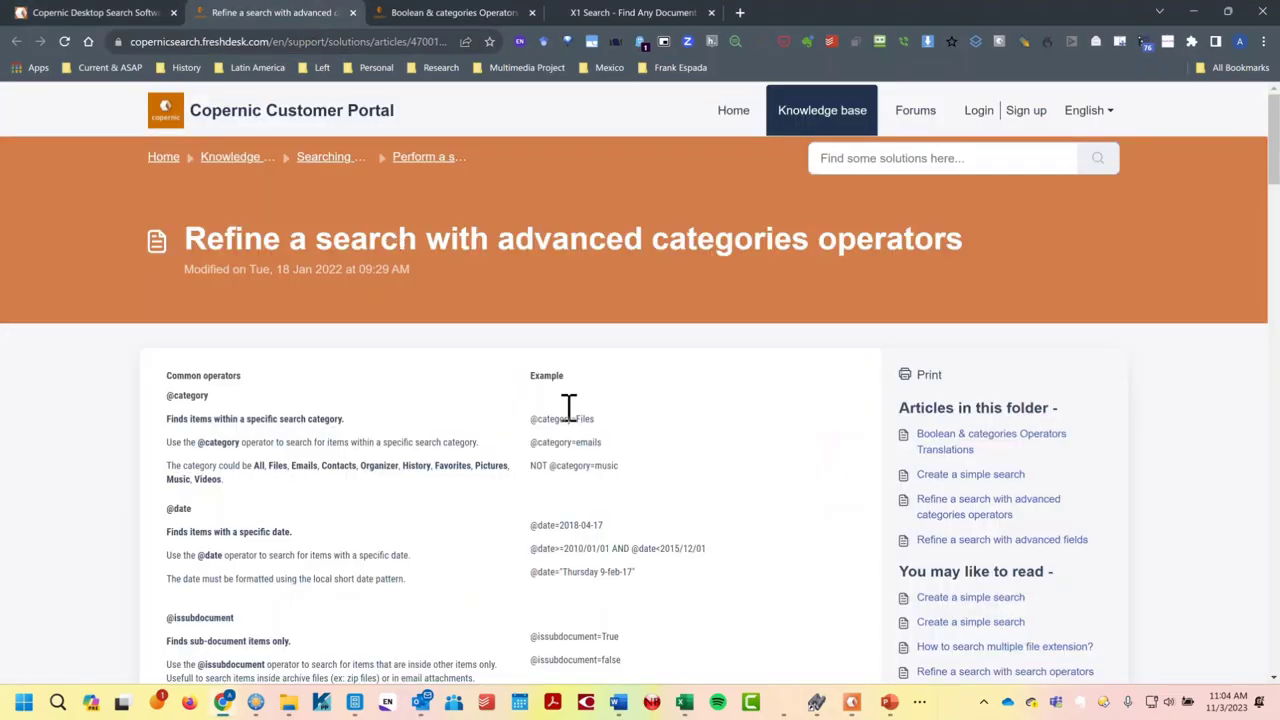
scroll(569, 408, "down", 2)
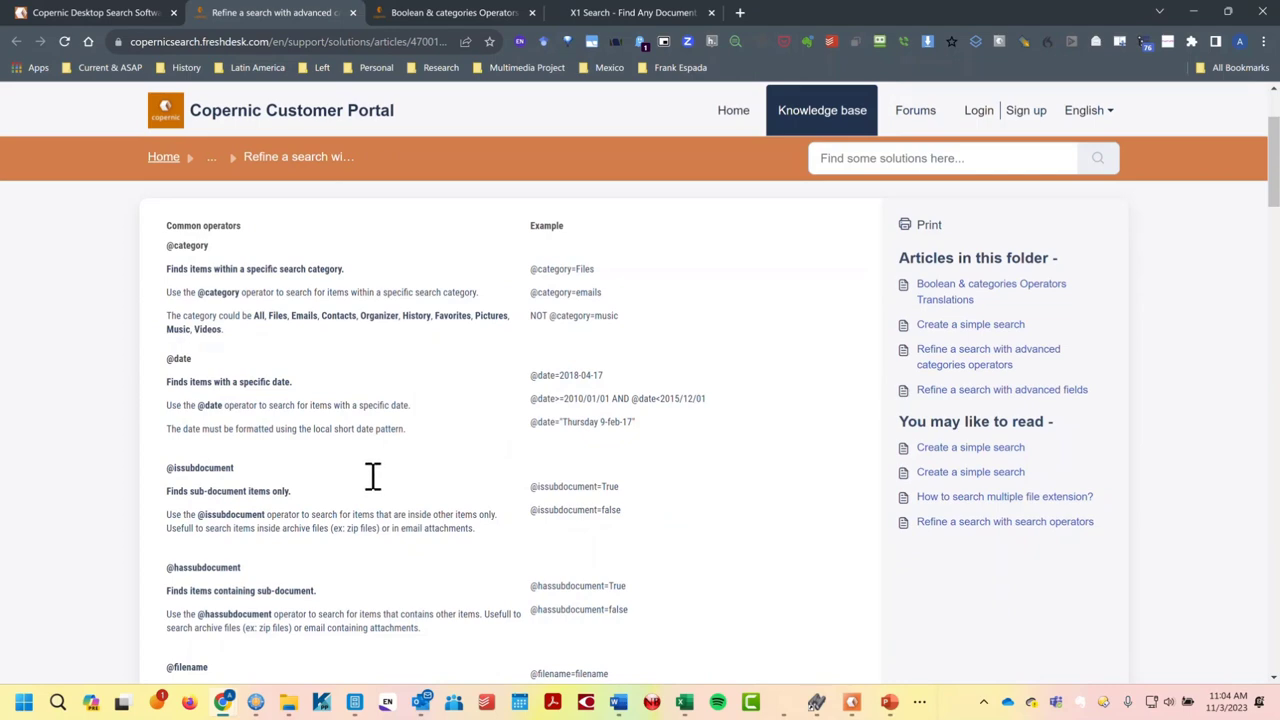
scroll(371, 477, "down", 1)
left_click_drag(286, 492, 169, 493)
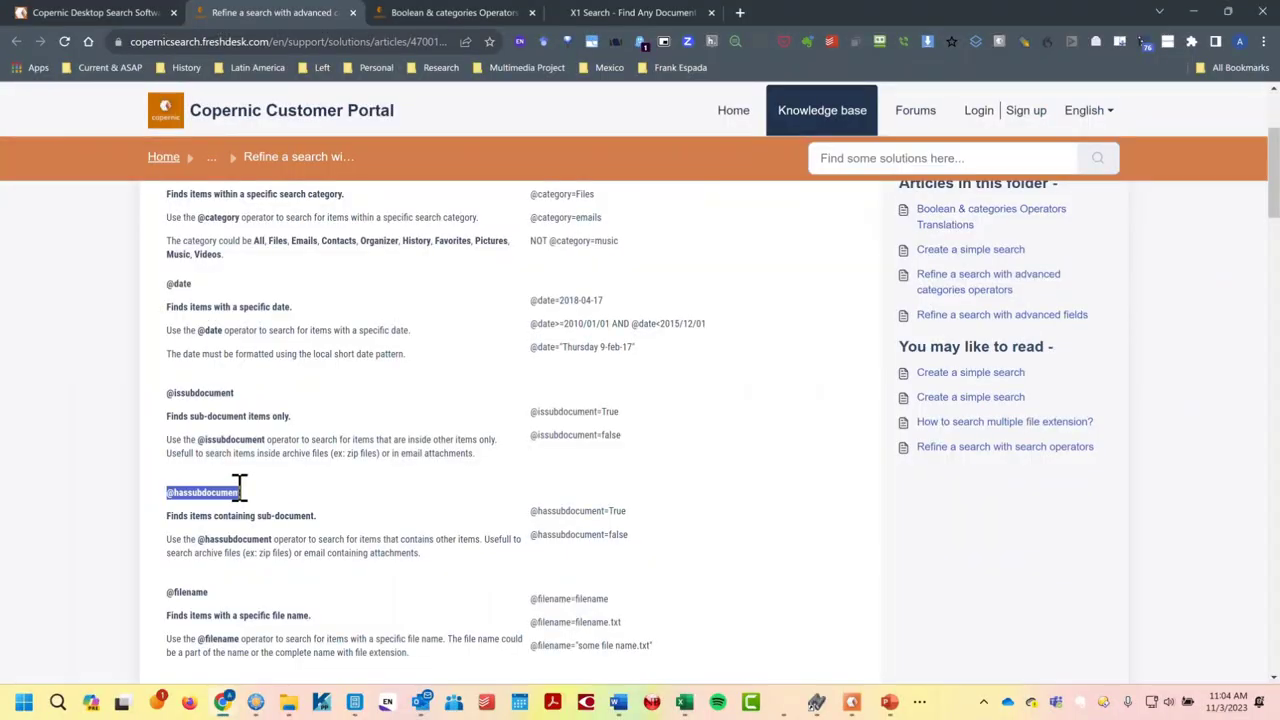
- Examine the file size, file folder, mail and contact operators and their examples in the advanced categories operators article
scroll(240, 485, "down", 3)
scroll(243, 485, "down", 3)
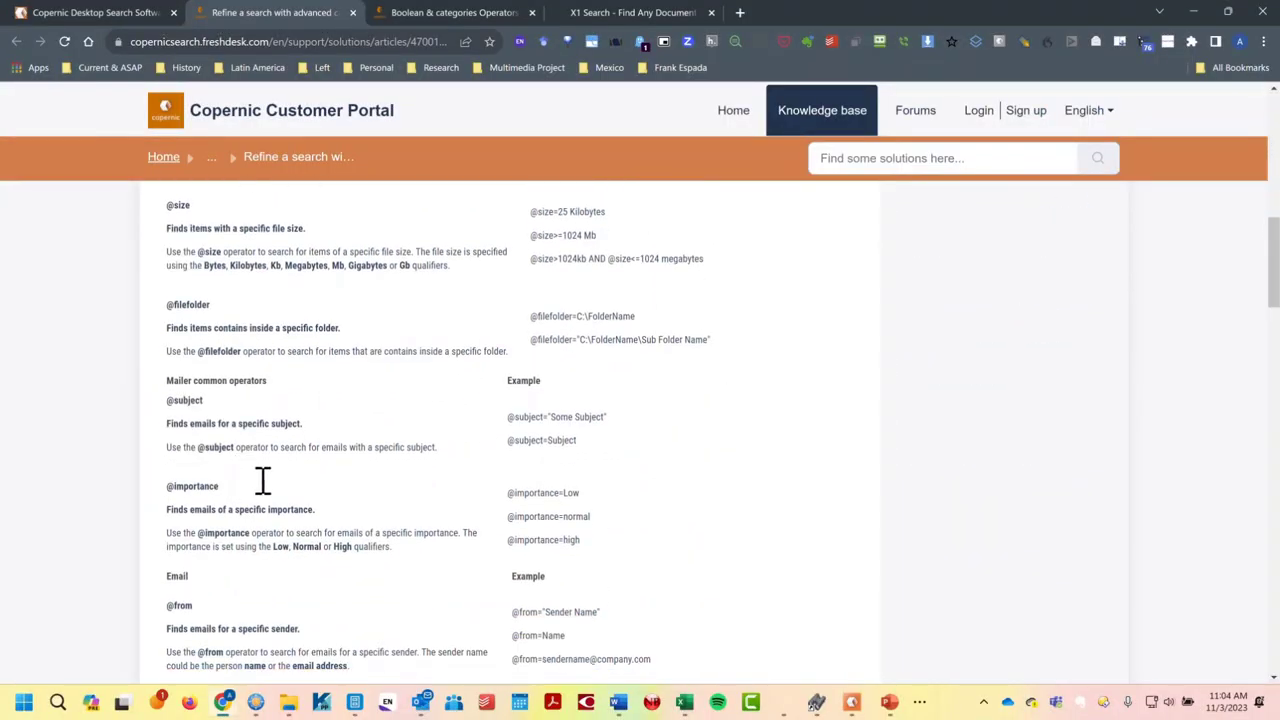
scroll(262, 481, "down", 1)
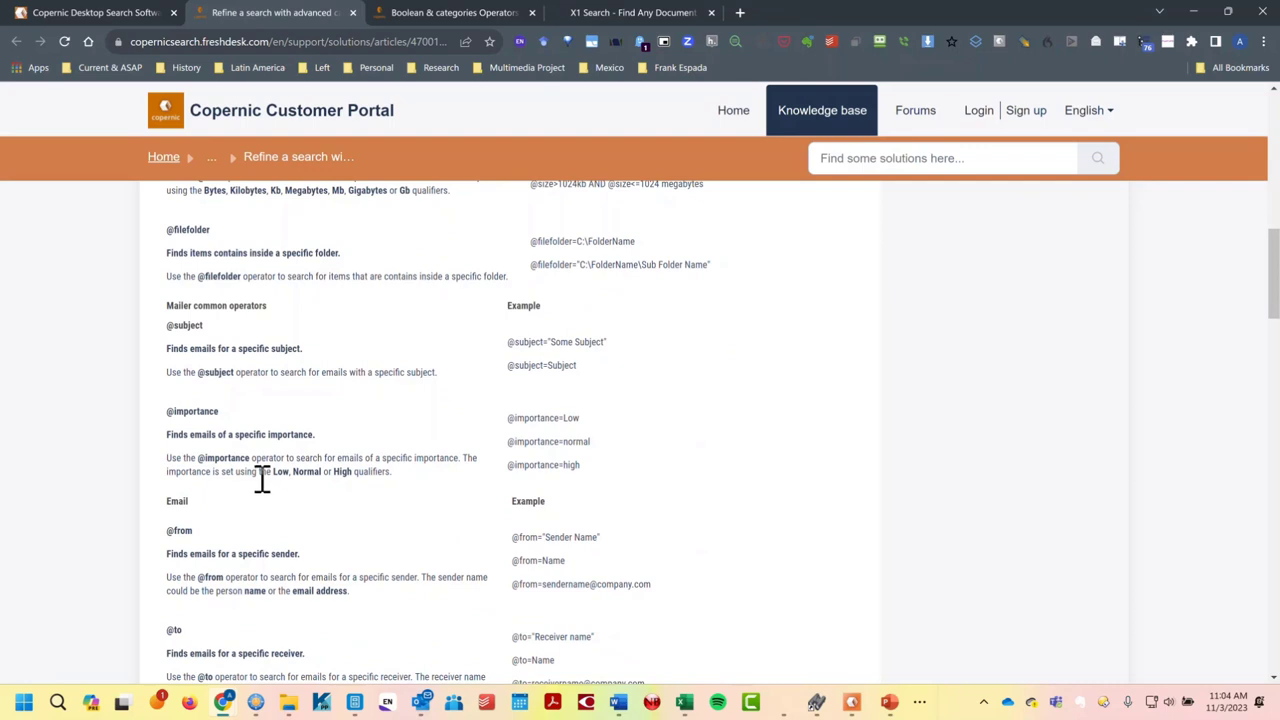
scroll(262, 481, "down", 1)
scroll(262, 481, "down", 1)
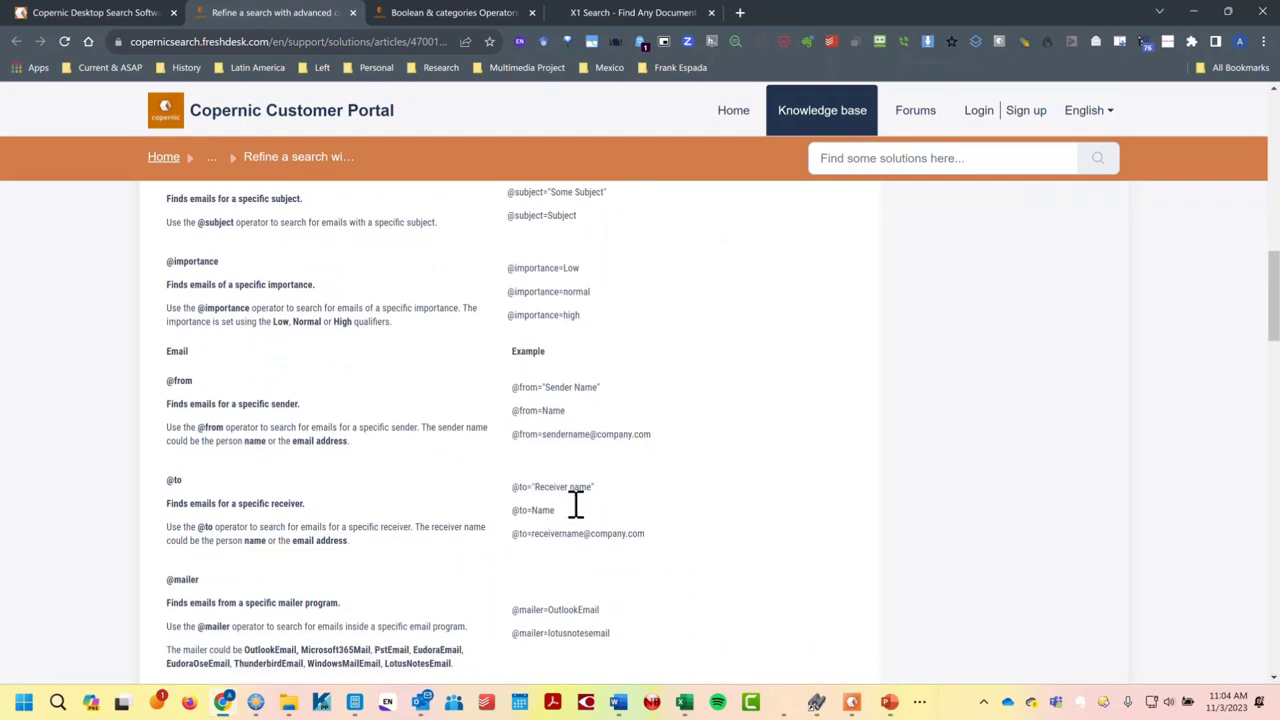
scroll(486, 440, "up", 1)
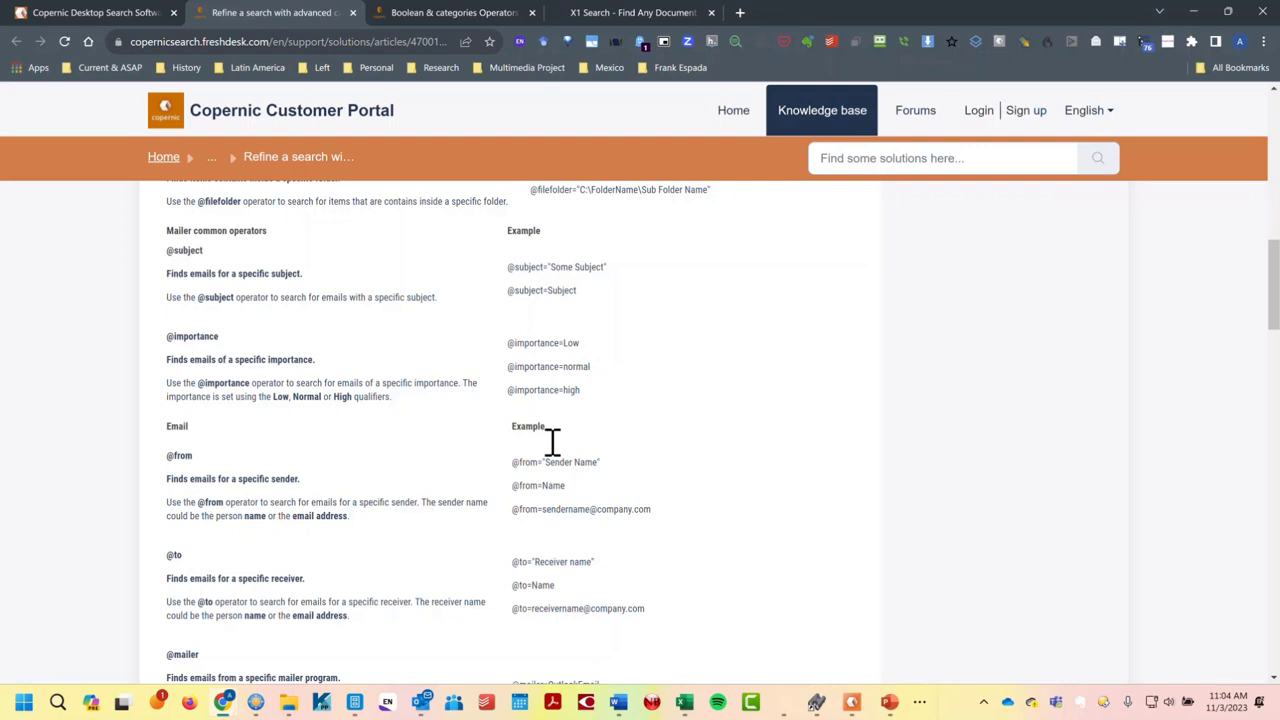
scroll(548, 445, "down", 1)
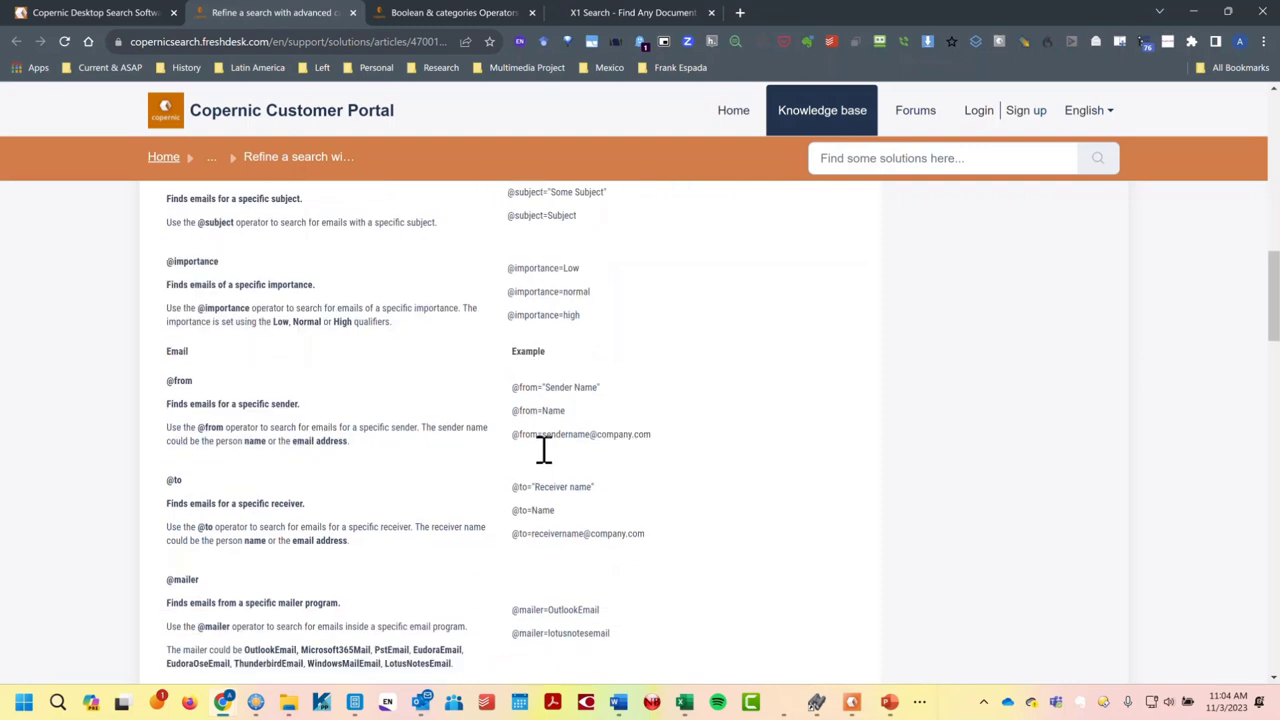
scroll(543, 450, "down", 1)
scroll(542, 452, "down", 1)
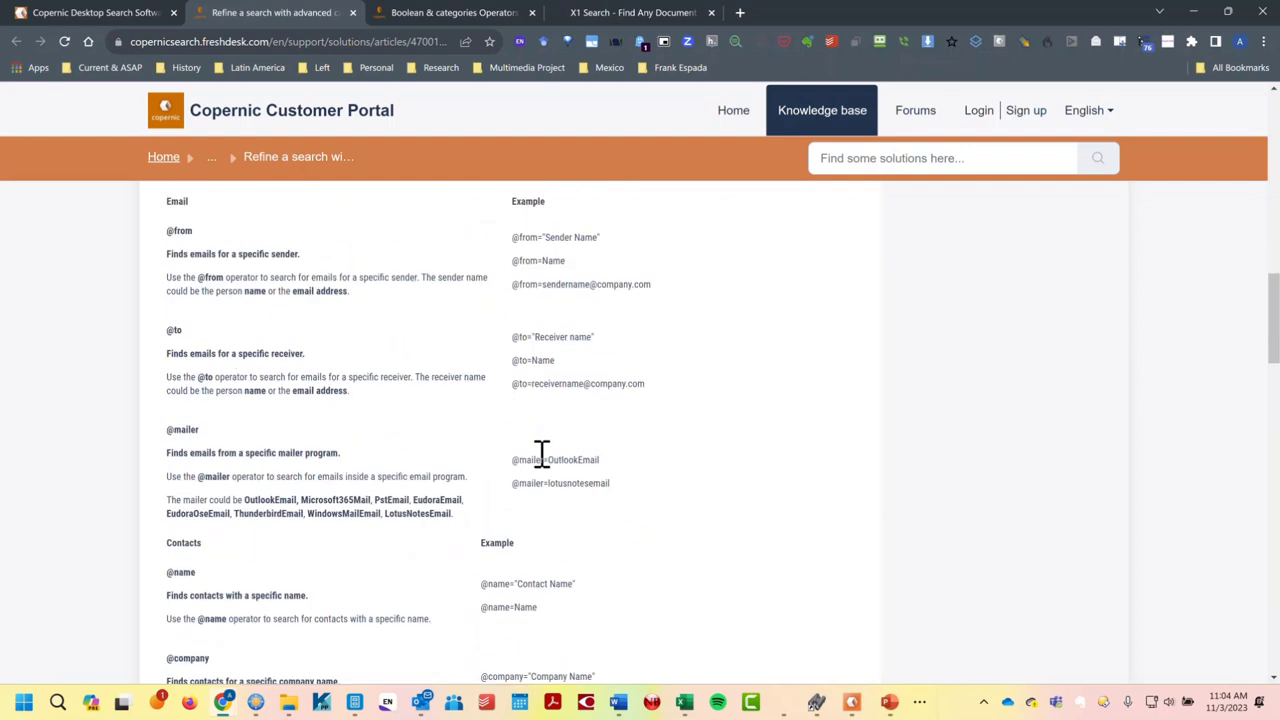
scroll(541, 455, "up", 2)
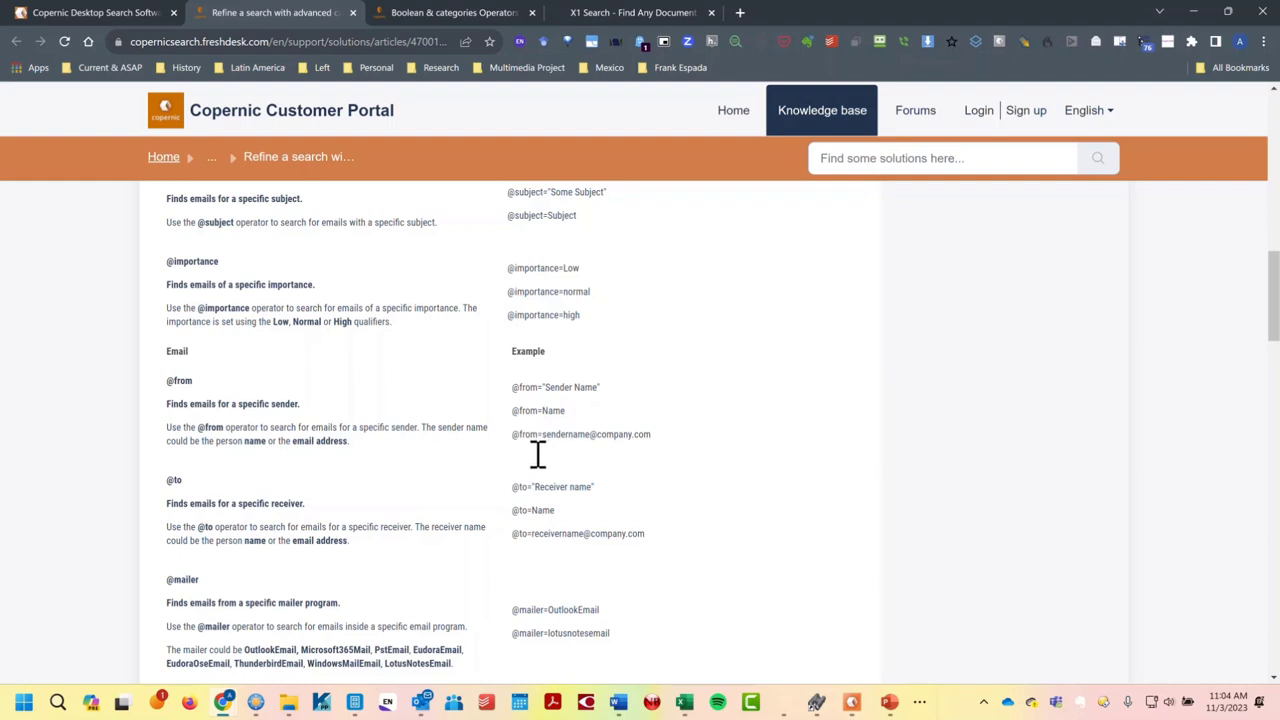
- Review the Boolean and categories operators translation tables in the Copernic knowledge base
left_click(436, 16)
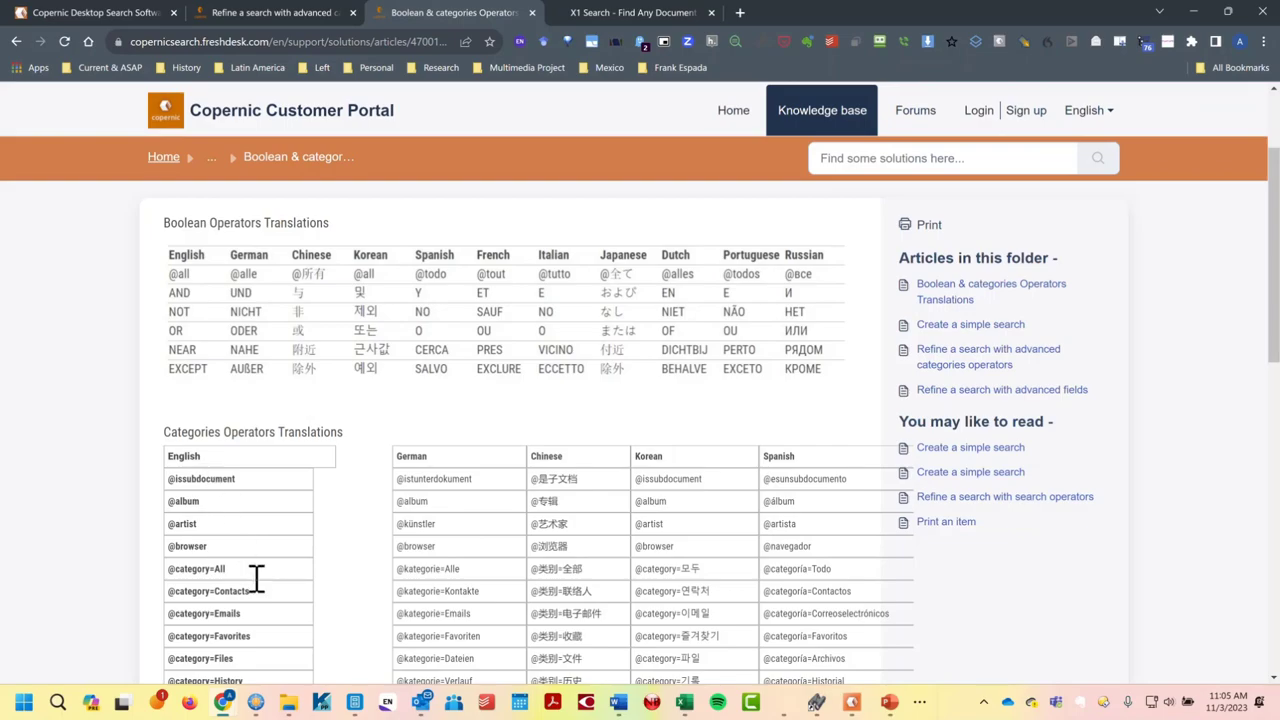
scroll(282, 591, "down", 3)
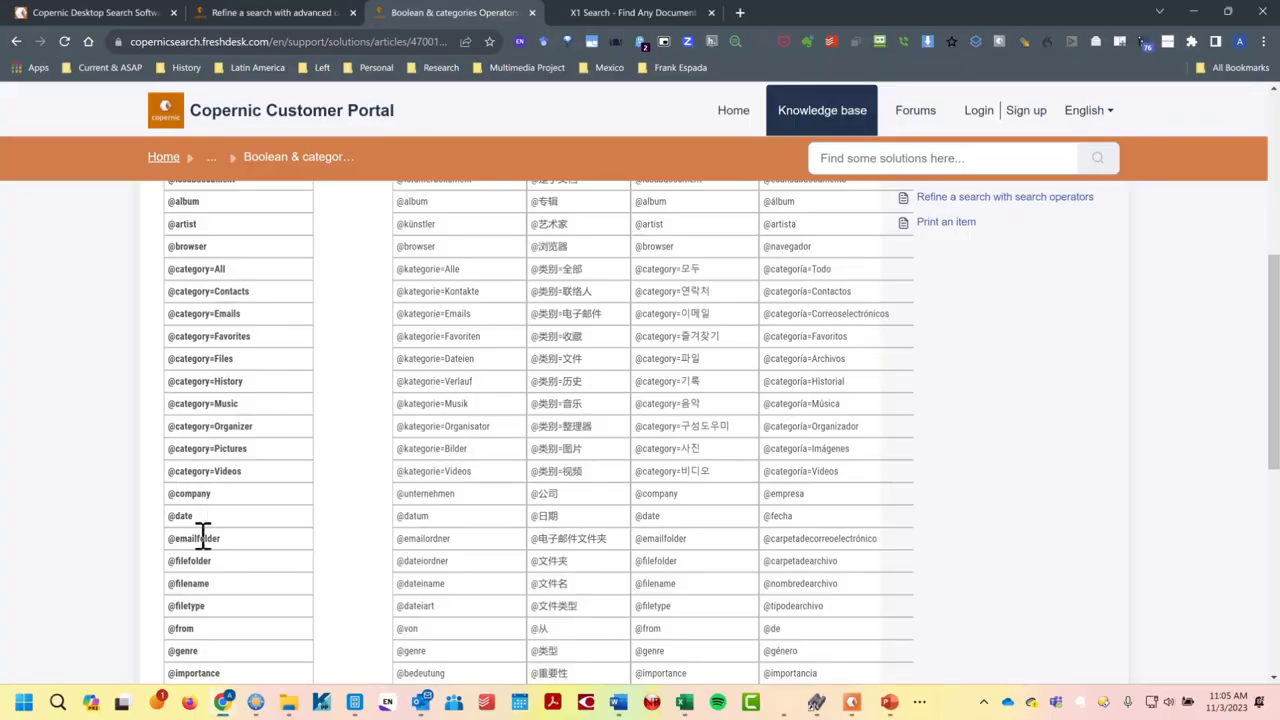
scroll(195, 500, "down", 3)
scroll(206, 577, "down", 1)
scroll(206, 577, "up", 3)
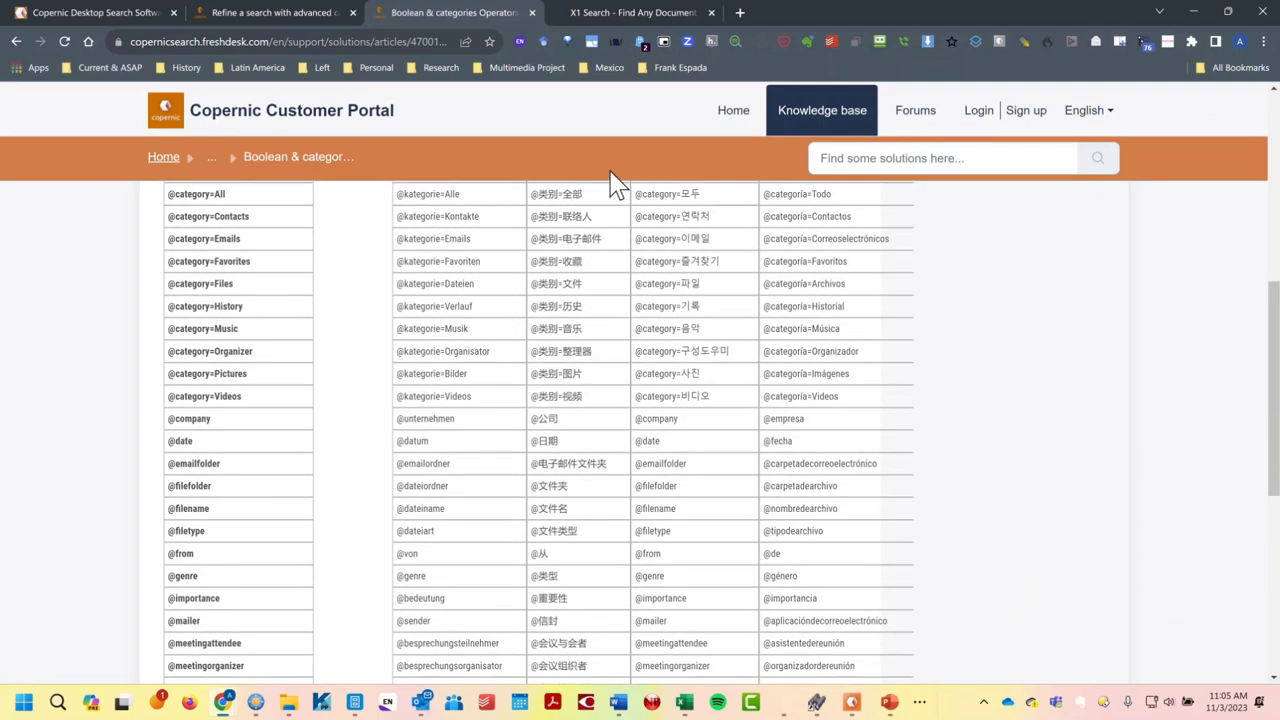
- View the X1 Search product page, and open notabene.com in a new browser tab
left_click(614, 12)
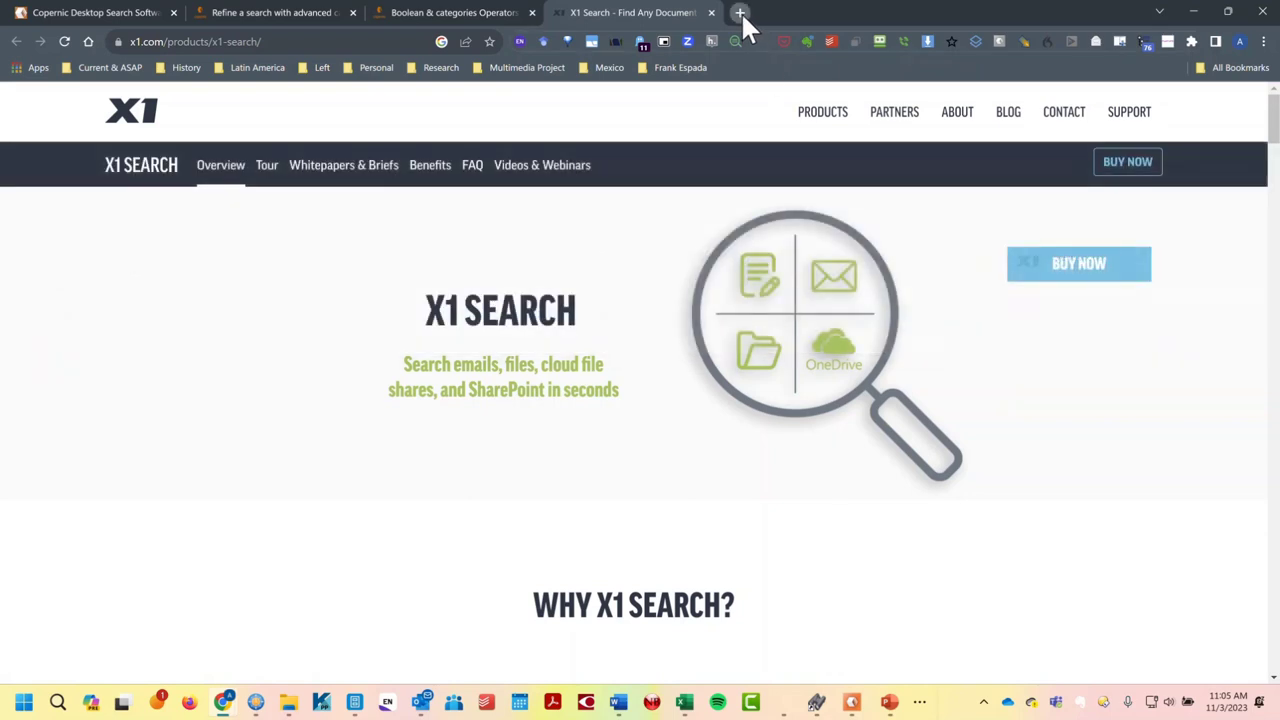
left_click(741, 13)
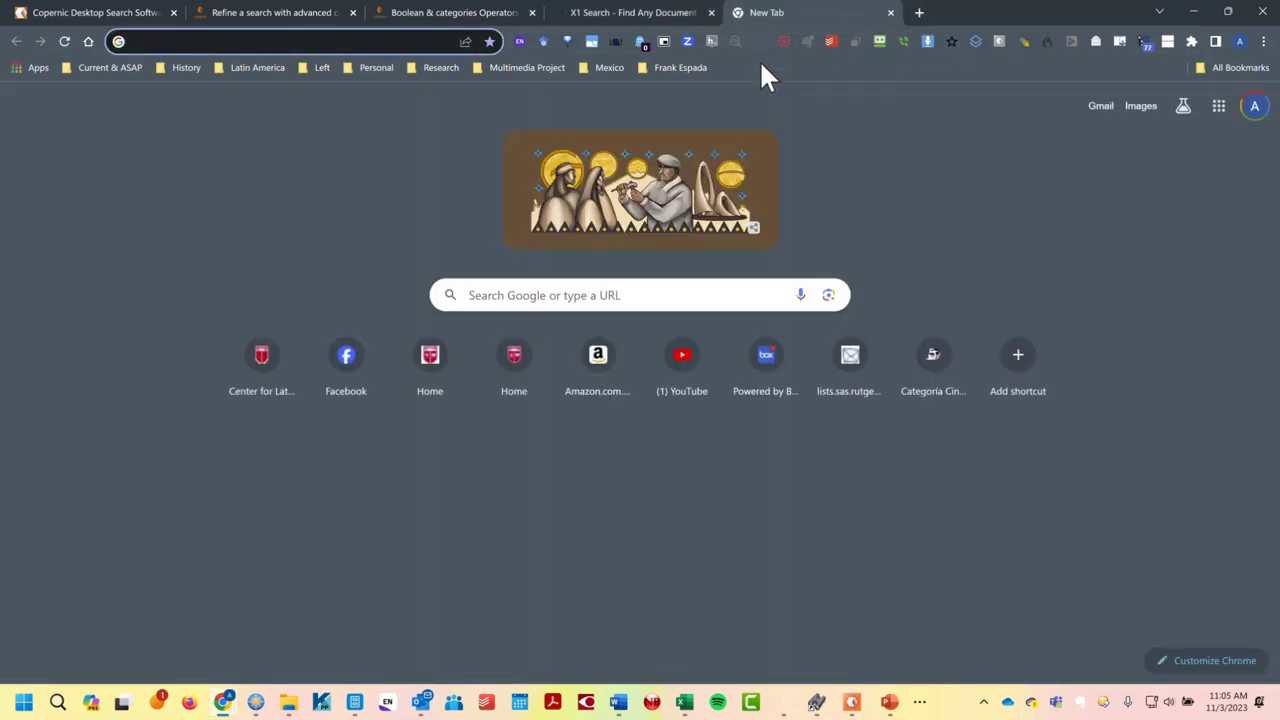
type("nota")
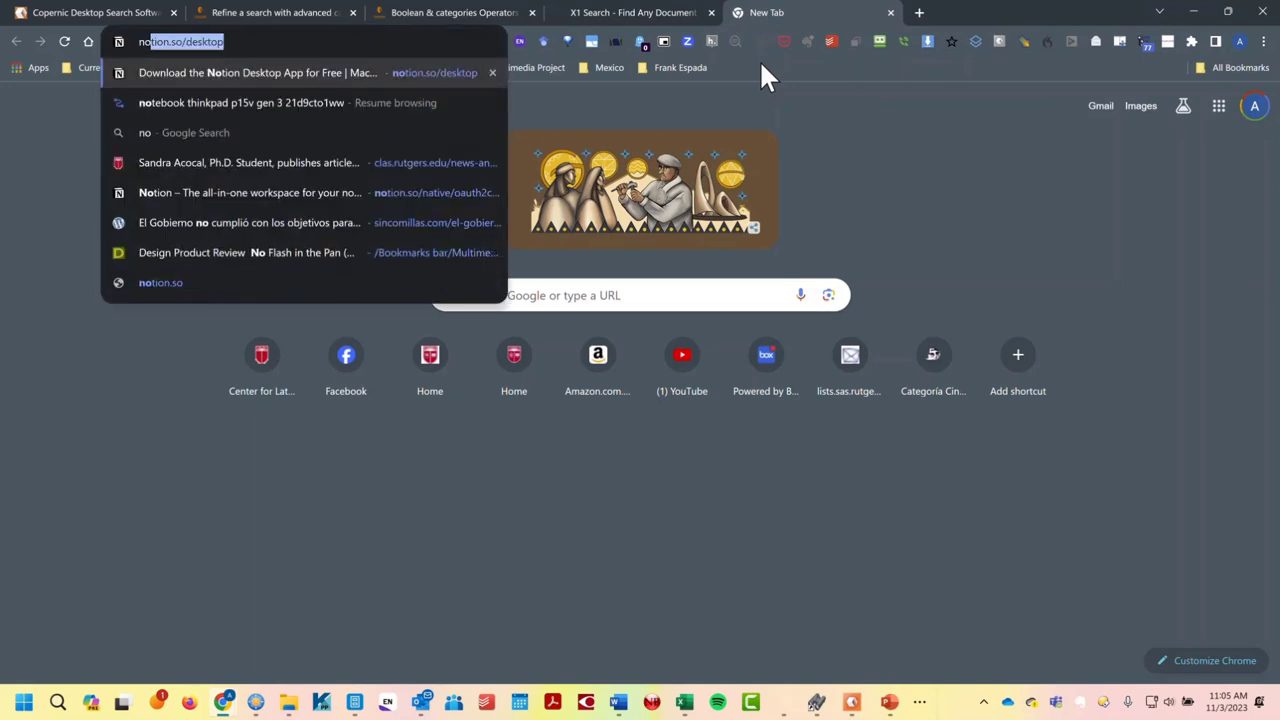
type("b")
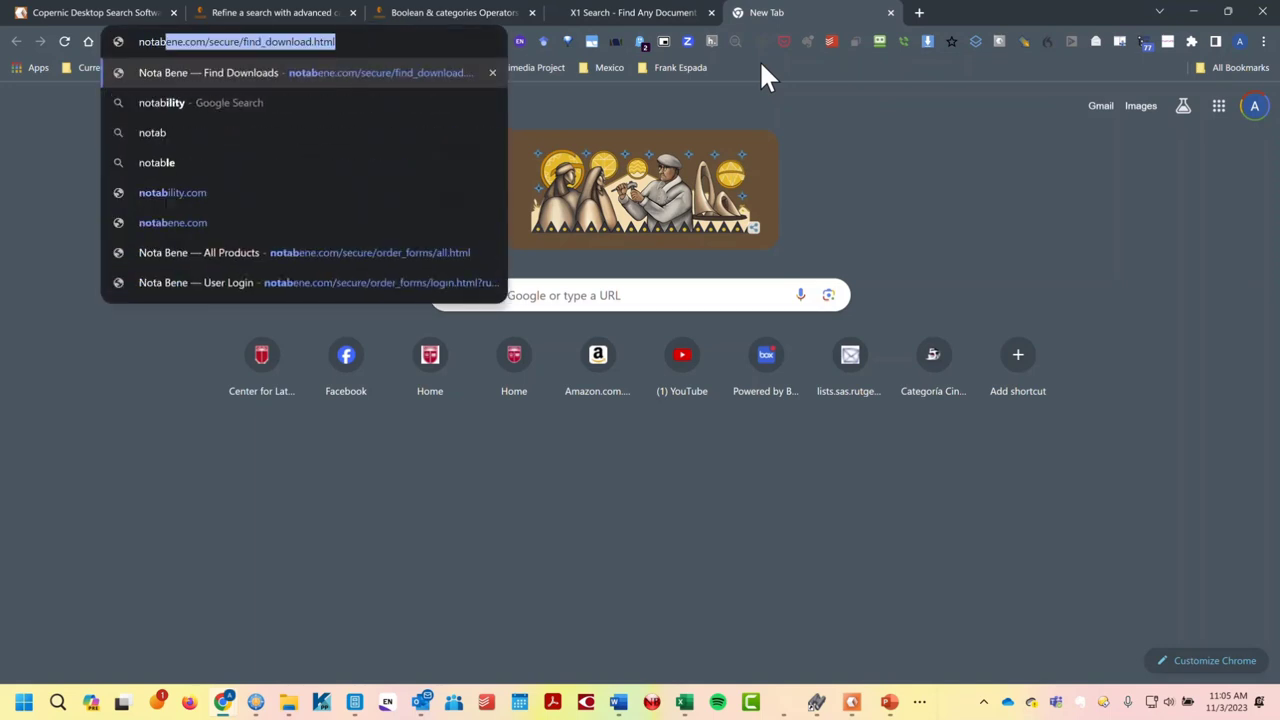
type("ene.com")
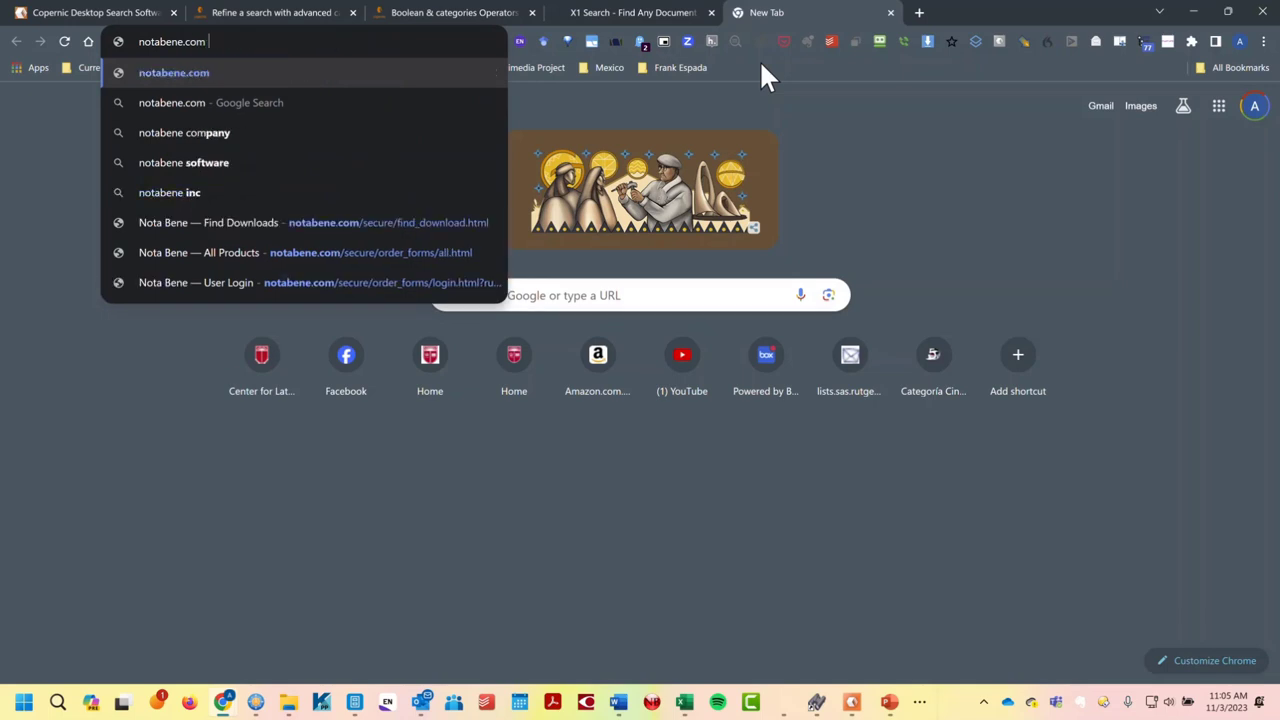
key("Return")
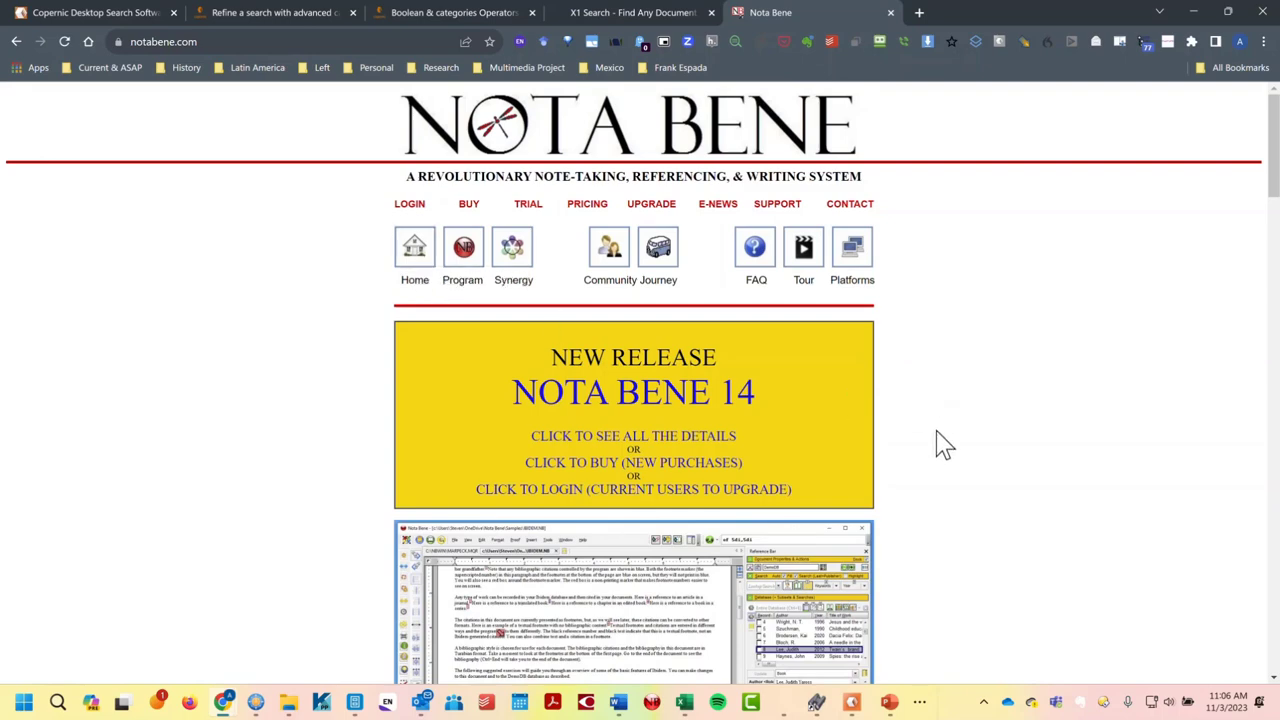
- Look over the Nota Bene home page and highlight the tagline "A Revolutionary Note-Taking, Referencing, & Writing System"
scroll(945, 445, "down", 4)
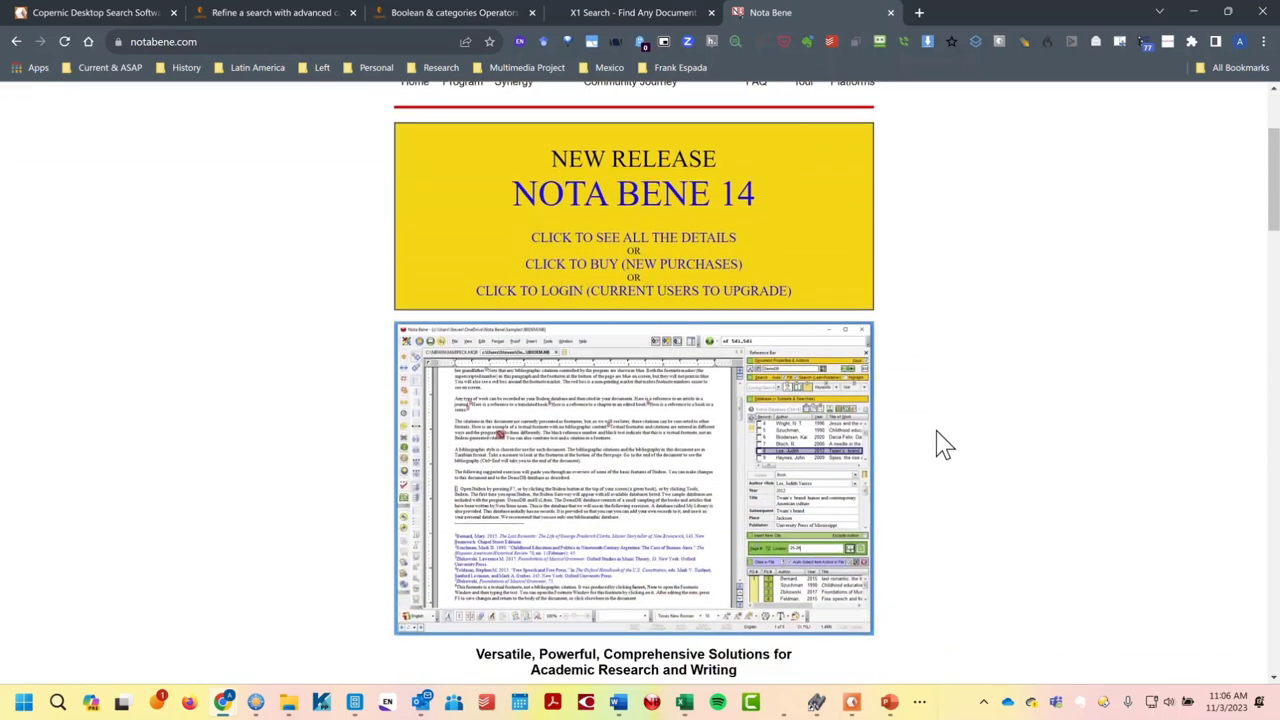
scroll(945, 445, "down", 2)
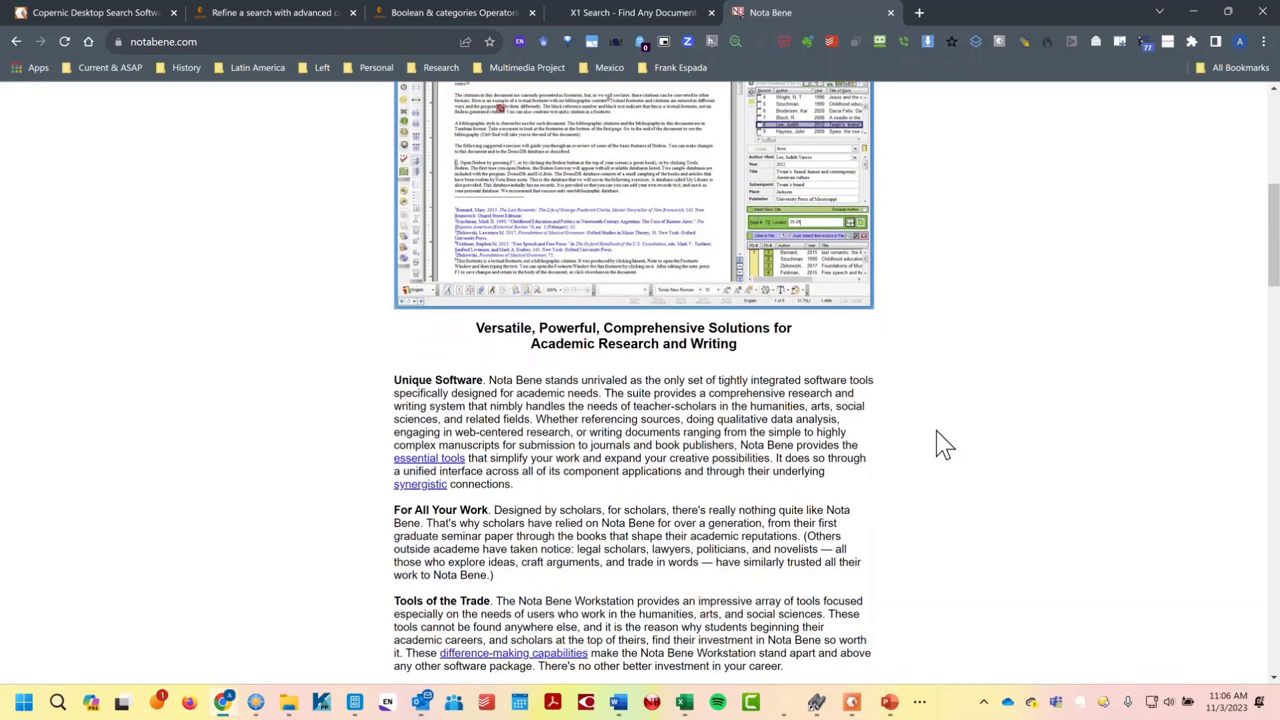
scroll(945, 445, "down", 2)
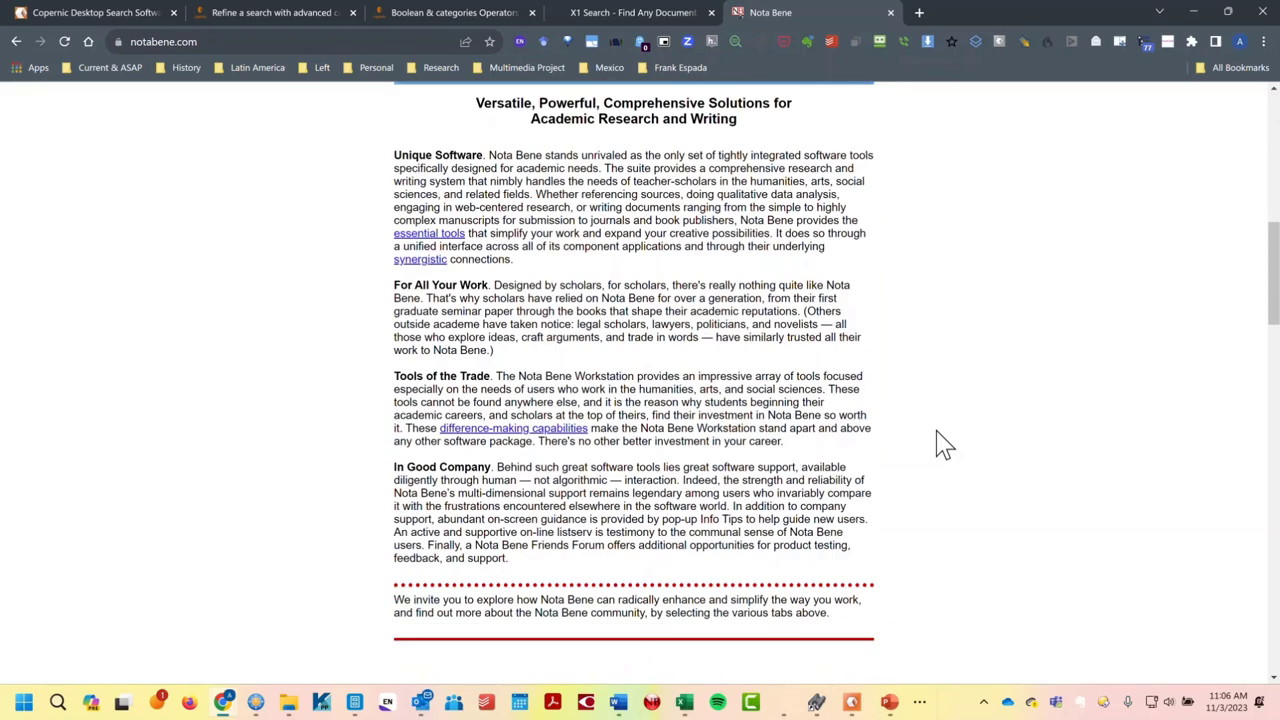
scroll(945, 445, "up", 8)
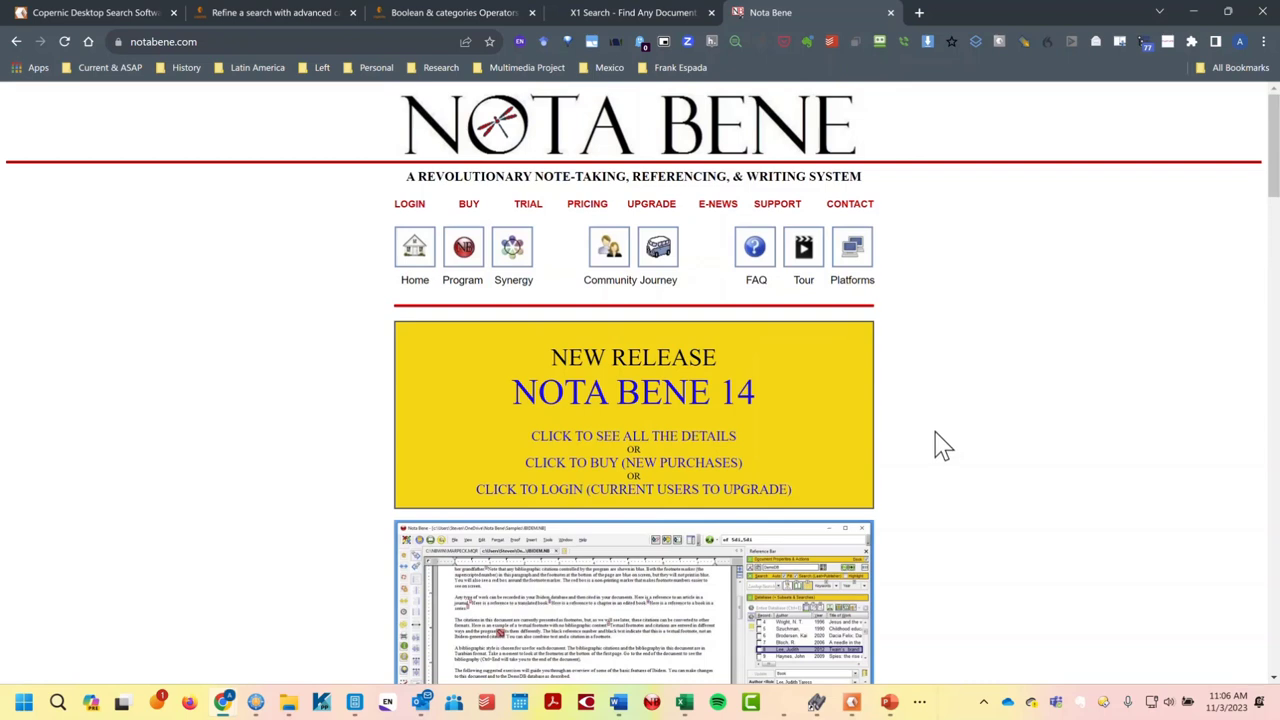
left_click_drag(408, 178, 872, 198)
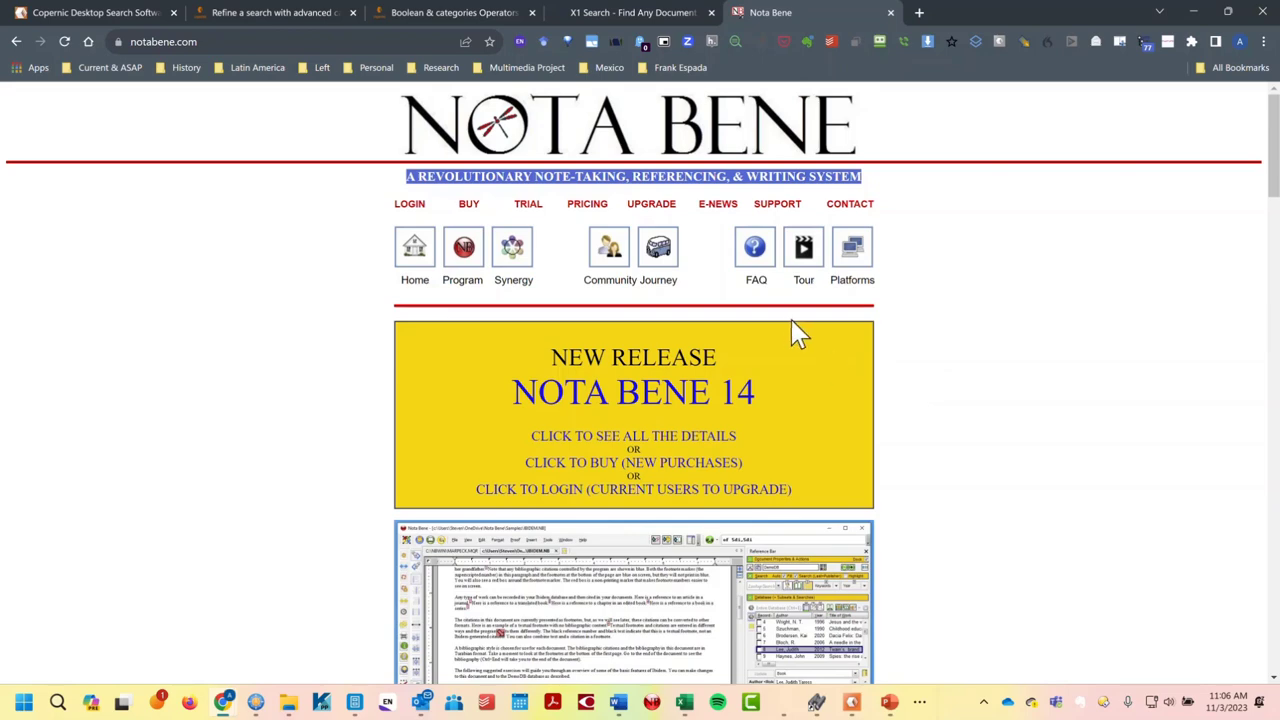
- Open the Nota Bene program overview and go from its Orbis section to the Orbis page
left_click(466, 268)
scroll(780, 340, "down", 1)
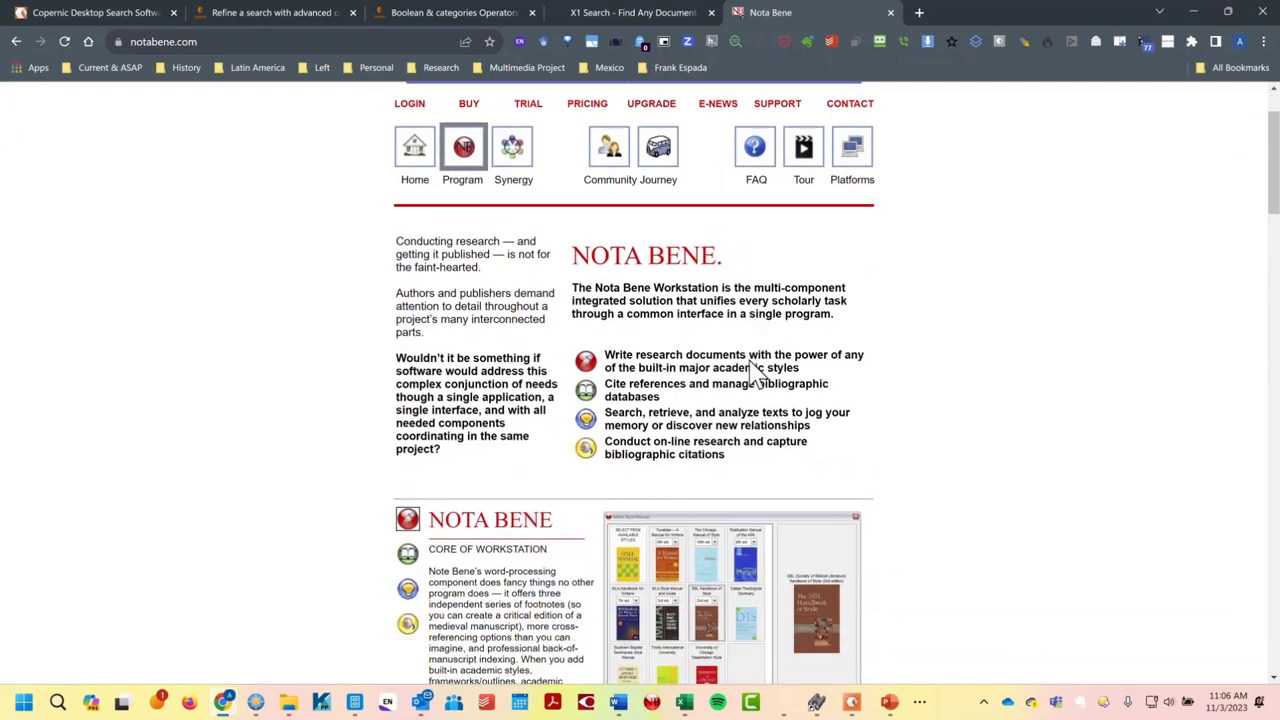
scroll(757, 372, "down", 10)
scroll(757, 372, "down", 10)
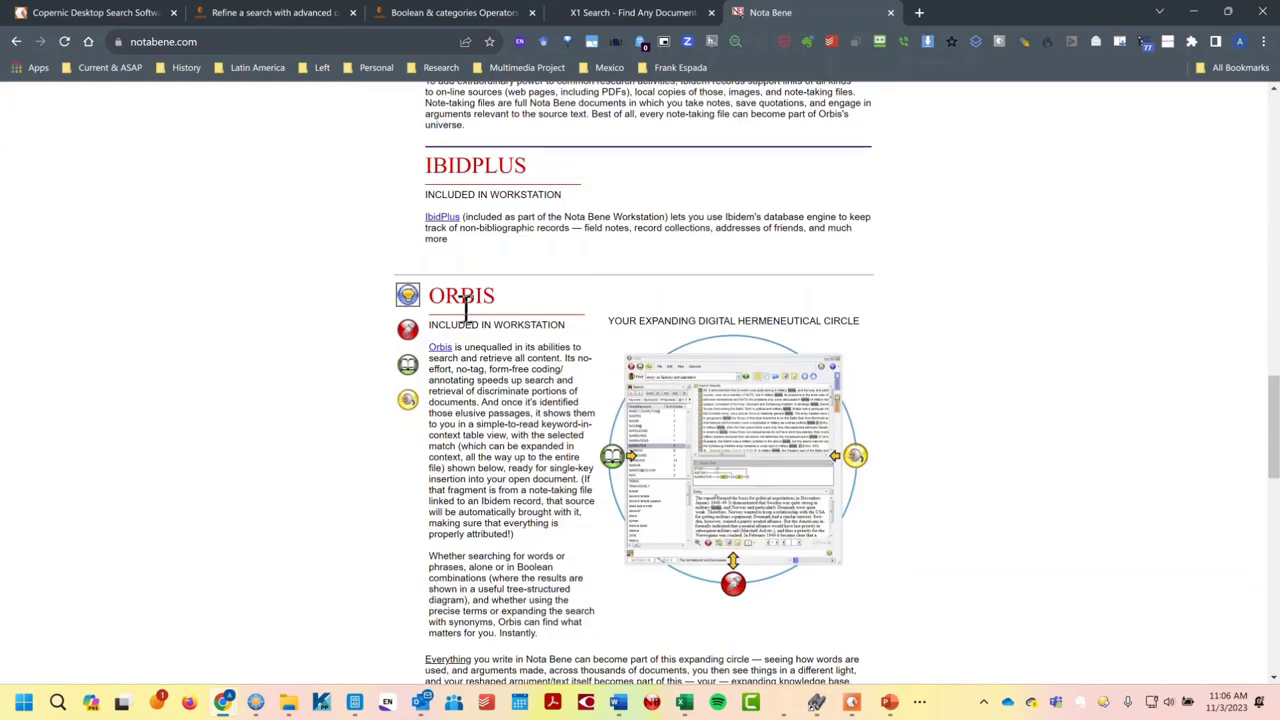
left_click(440, 300)
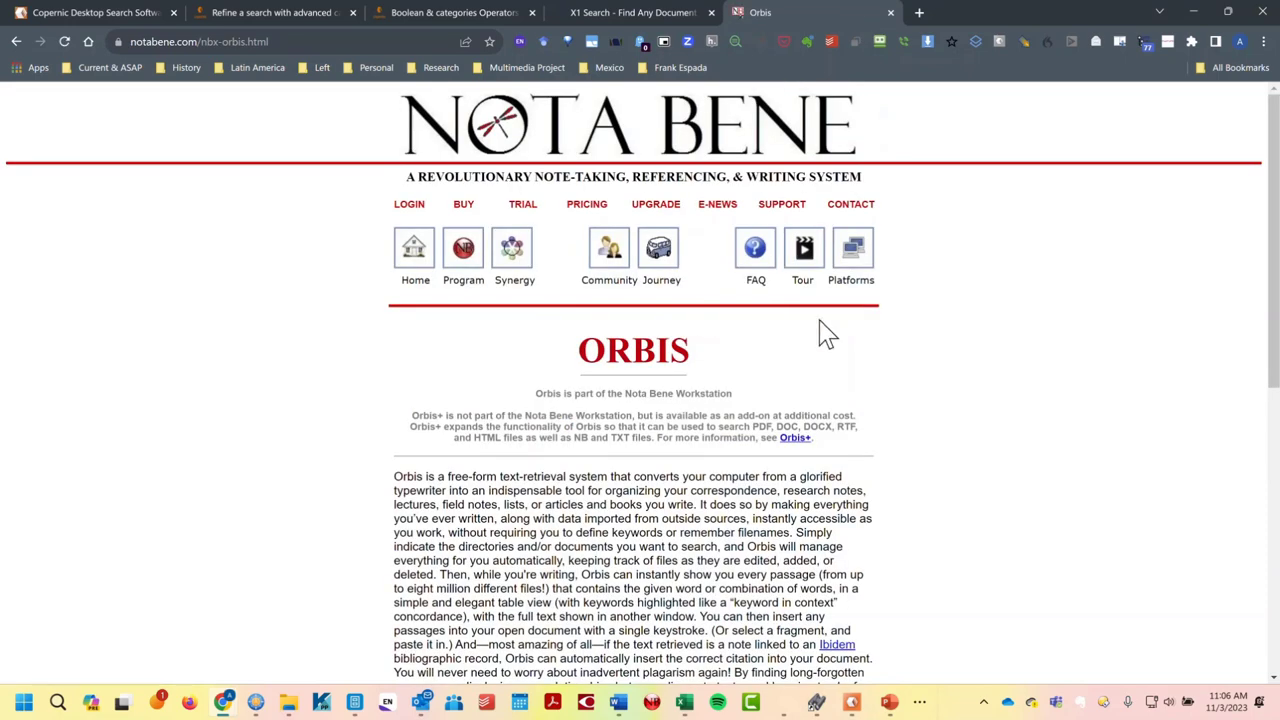
- Read the Orbis description and feature list, and switch back to Copernic Desktop Search
scroll(950, 387, "down", 1)
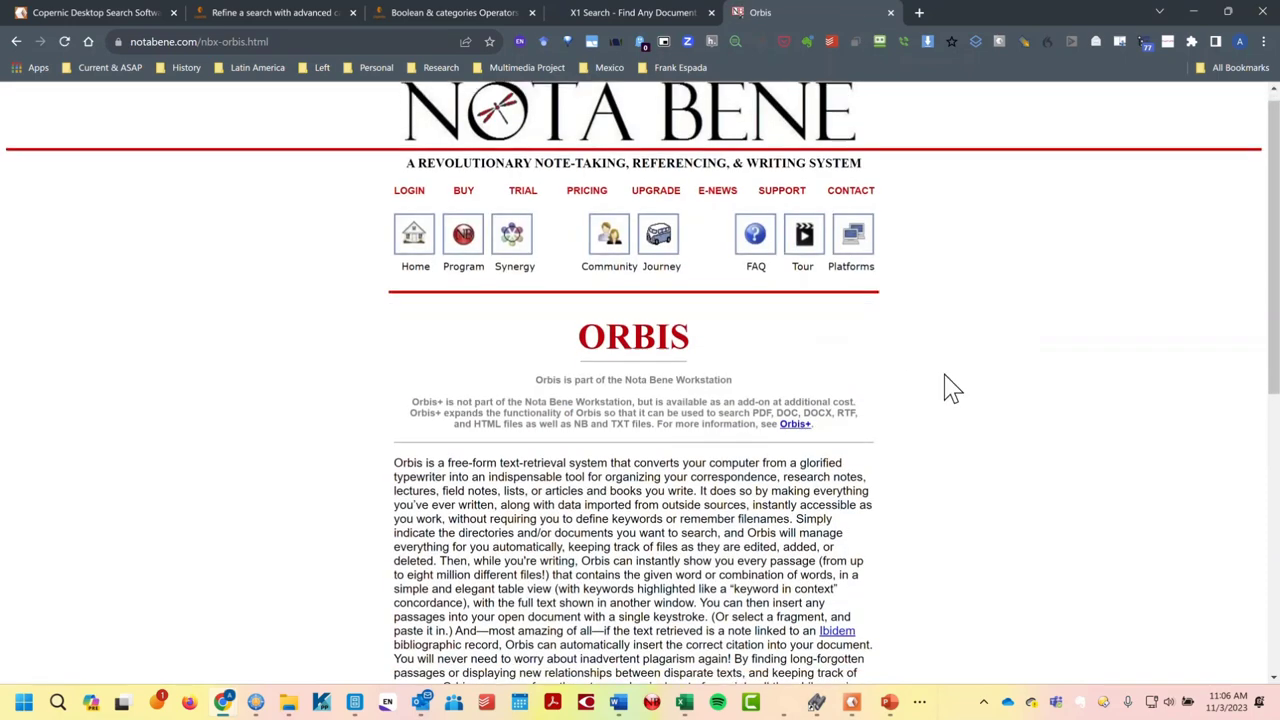
scroll(950, 388, "down", 1)
scroll(950, 387, "down", 3)
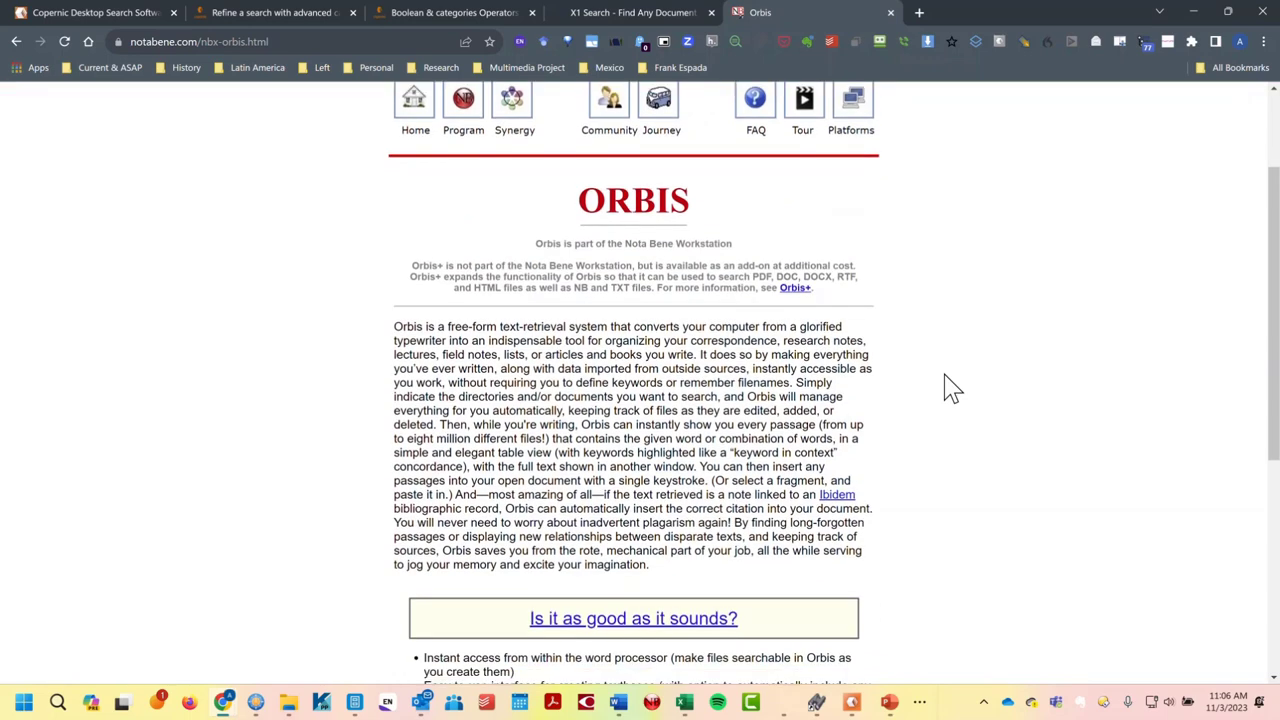
scroll(950, 387, "up", 2)
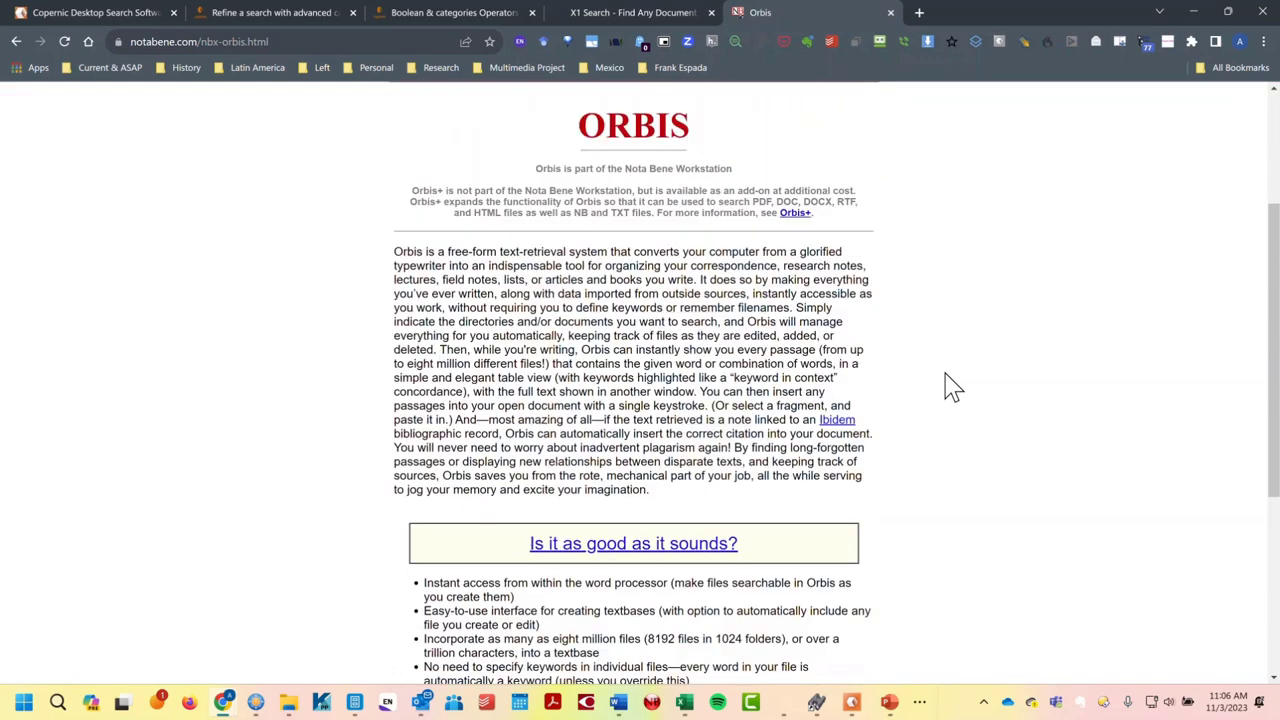
scroll(950, 387, "down", 3)
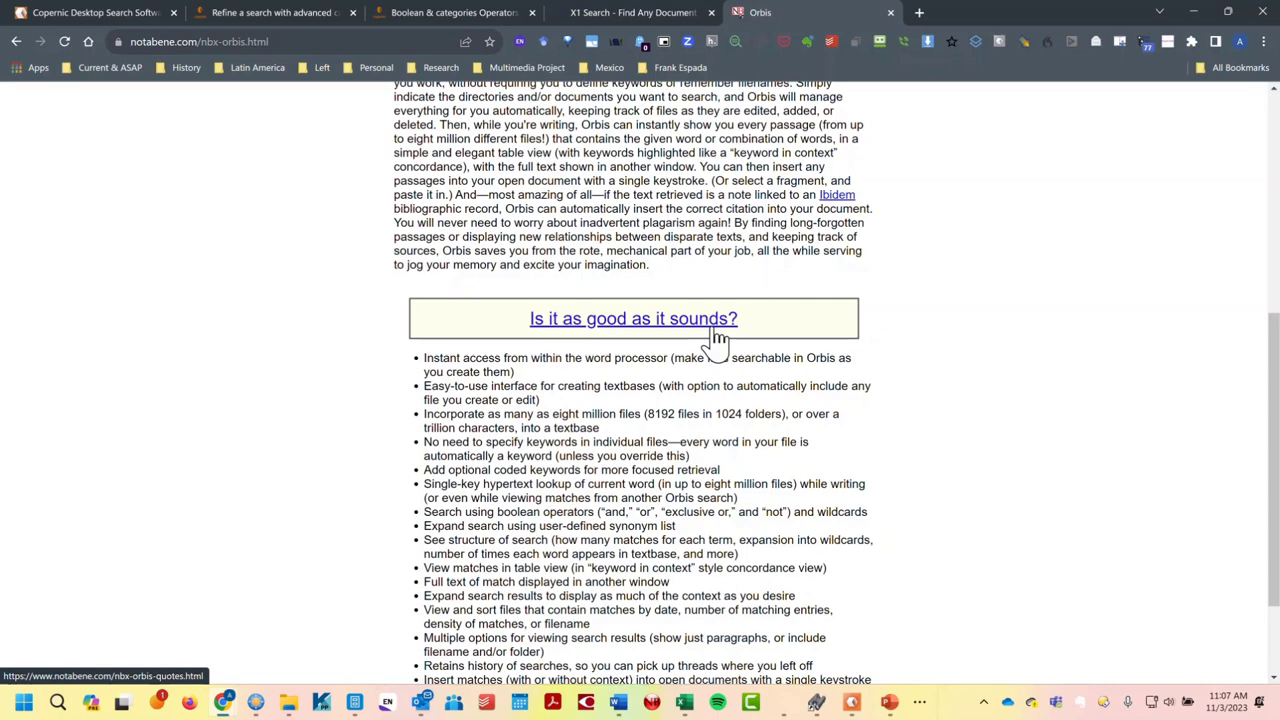
scroll(716, 340, "down", 2)
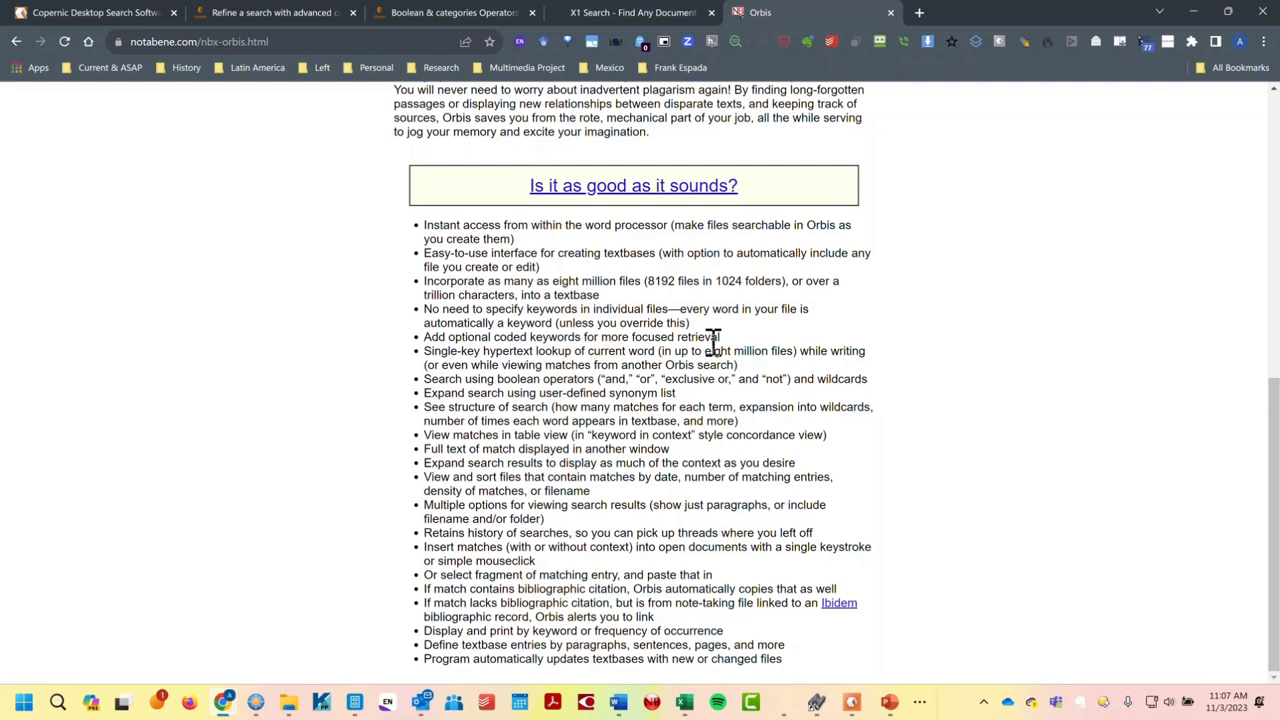
left_click(851, 703)
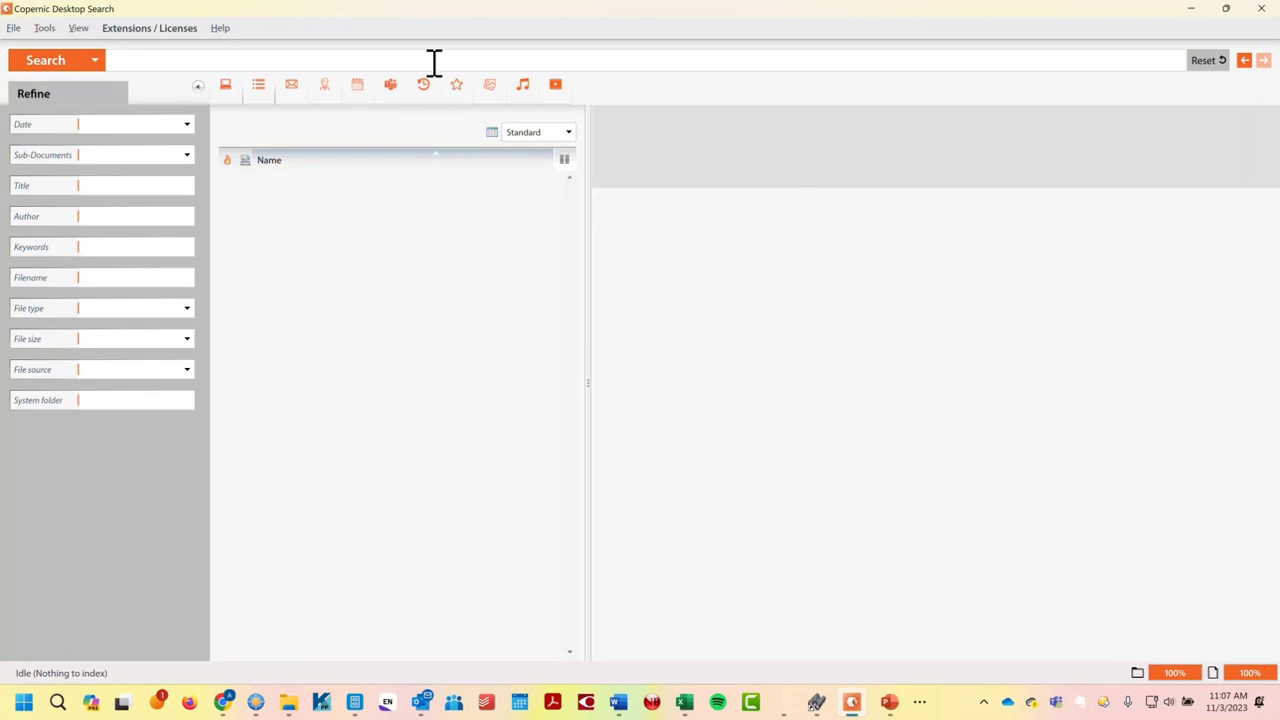
- Search the indexed files for "jesus and bernardo"
type("jesus and bernardo")
key("Return")
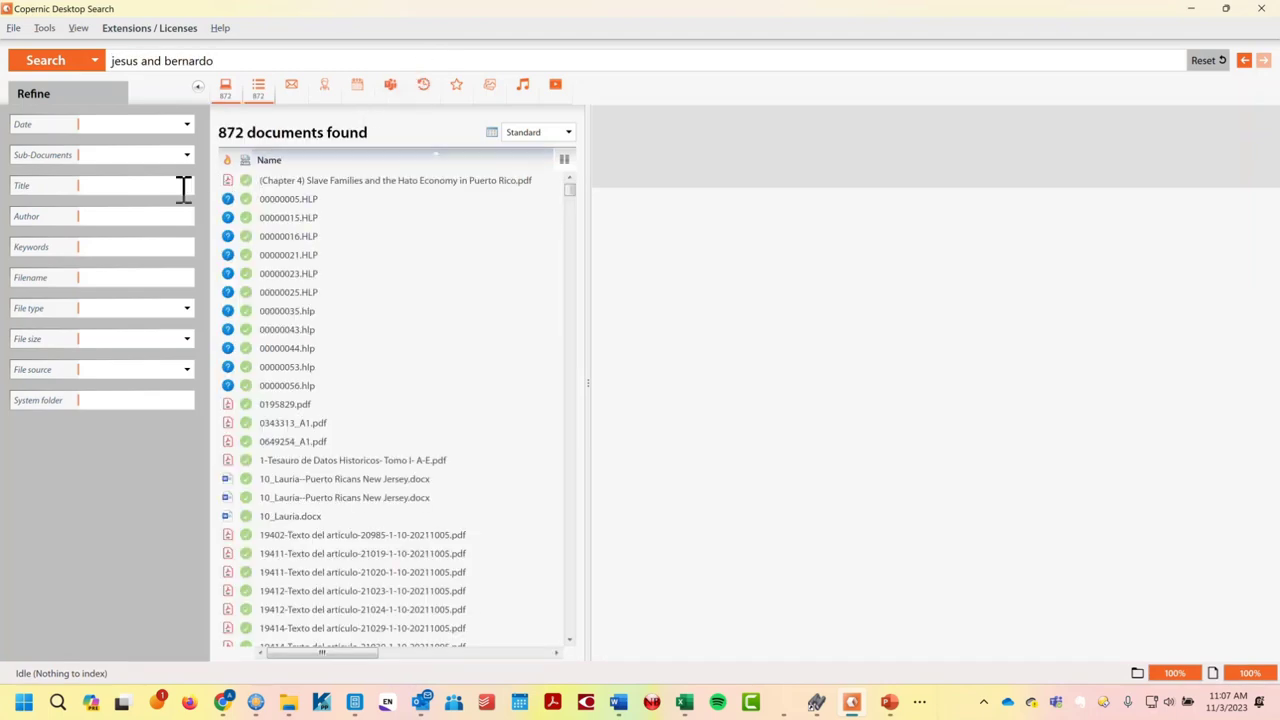
left_click(89, 311)
type("notes")
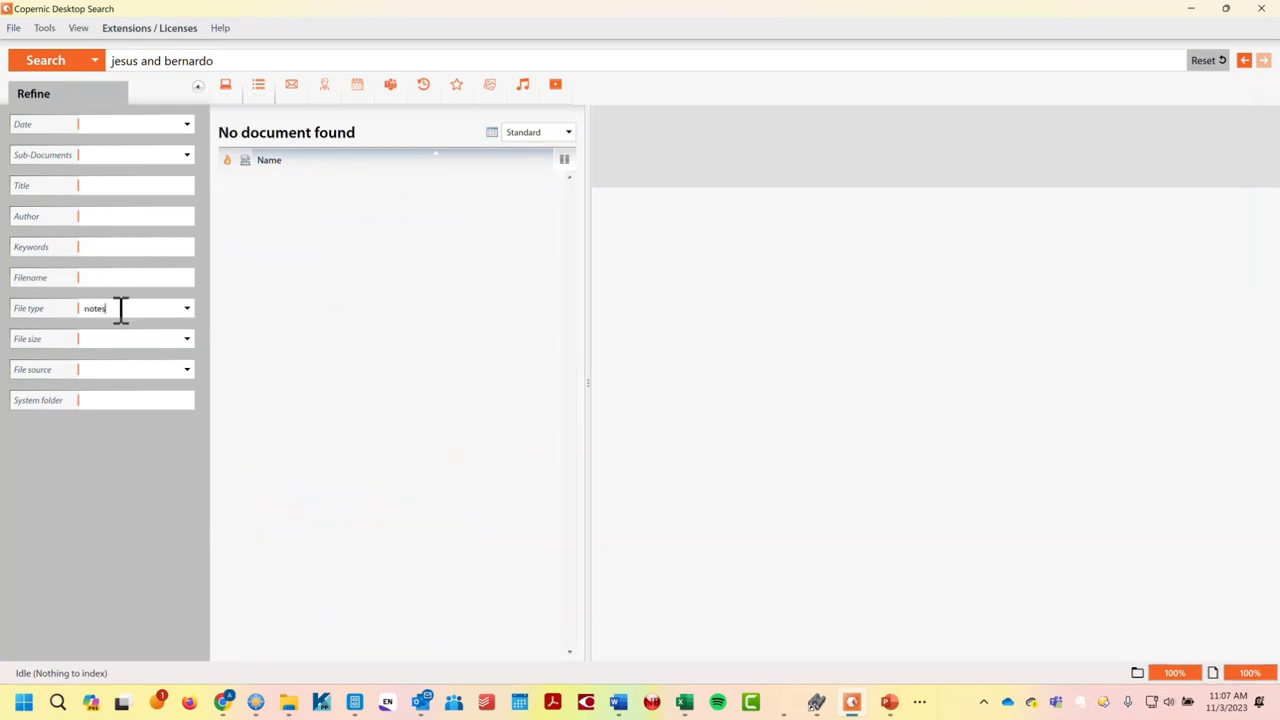
left_click_drag(120, 308, 40, 322)
key("BackSpace")
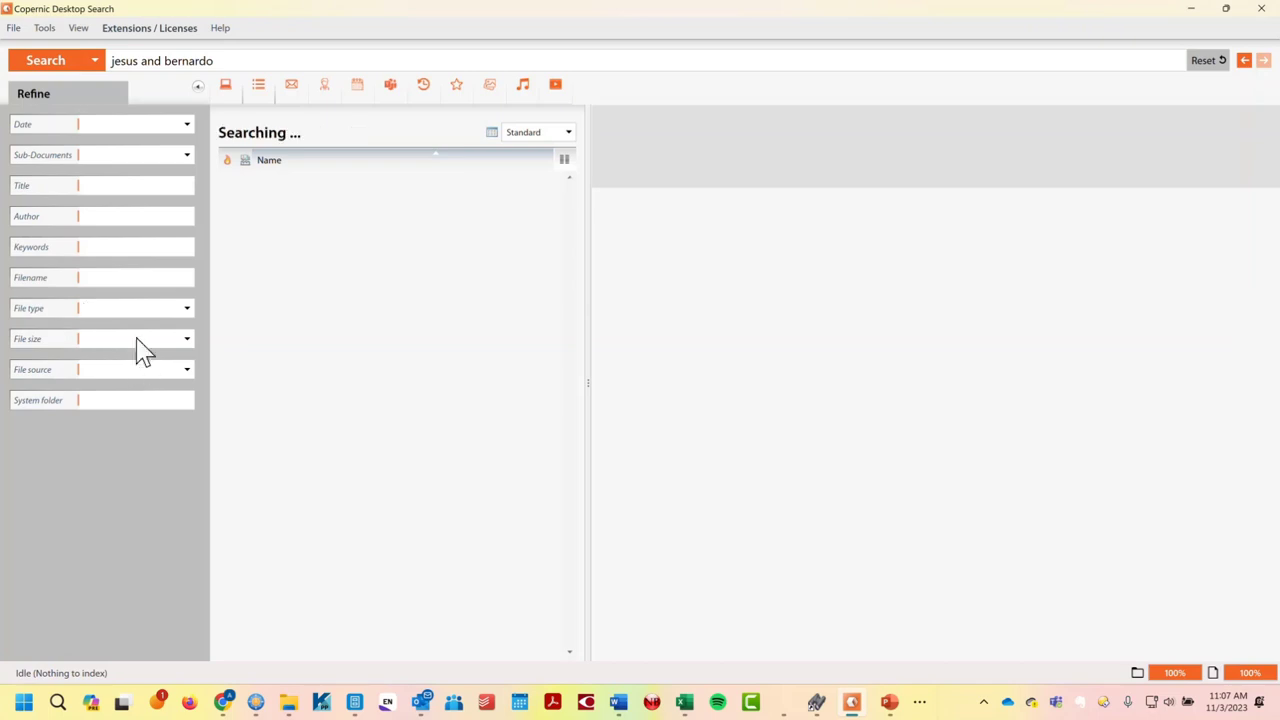
- Refine the results by the title "notes" and preview Centro Oral History Transcipts--Audio Visual Section NOTES.doc
left_click(131, 187)
type("notes")
key("Return")
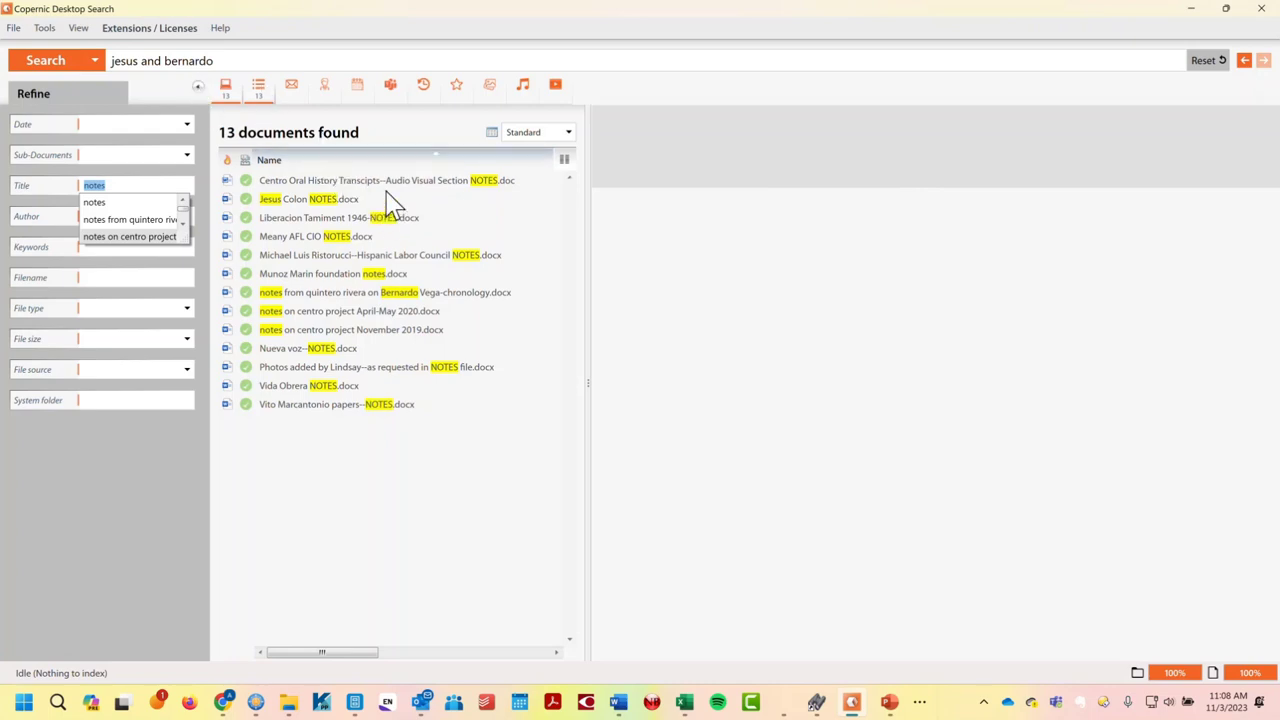
key("Escape")
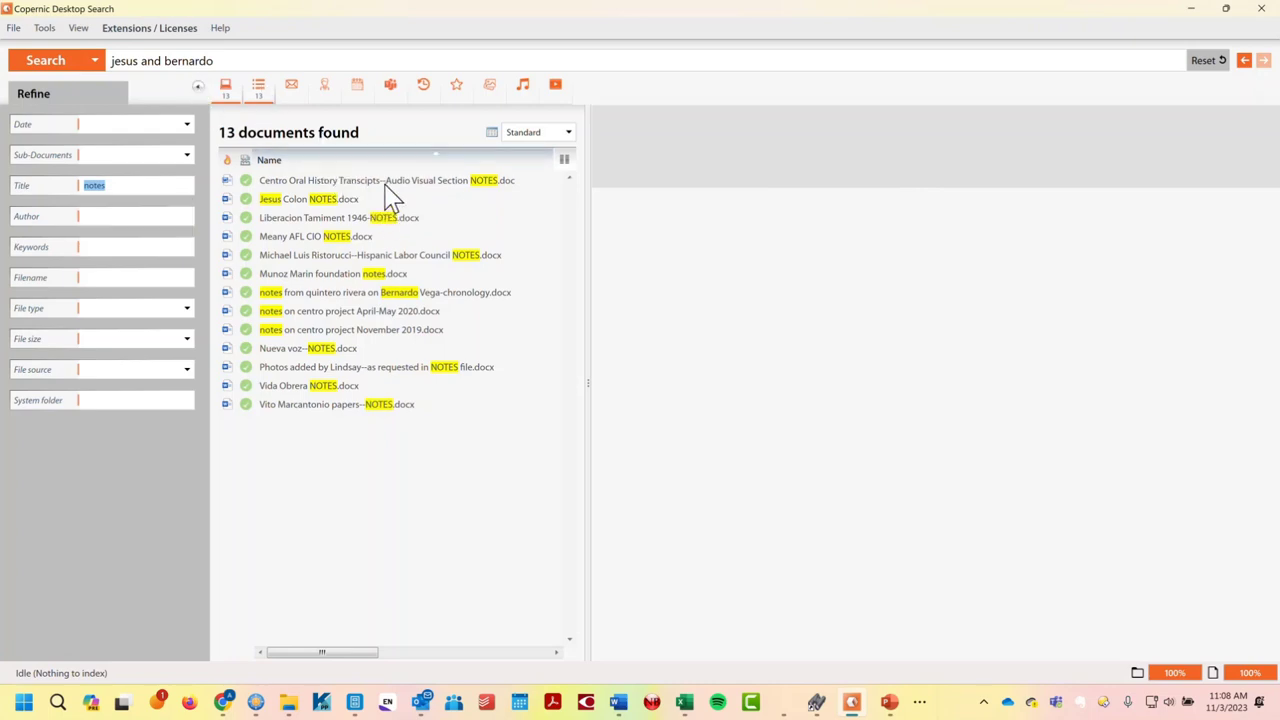
left_click(403, 181)
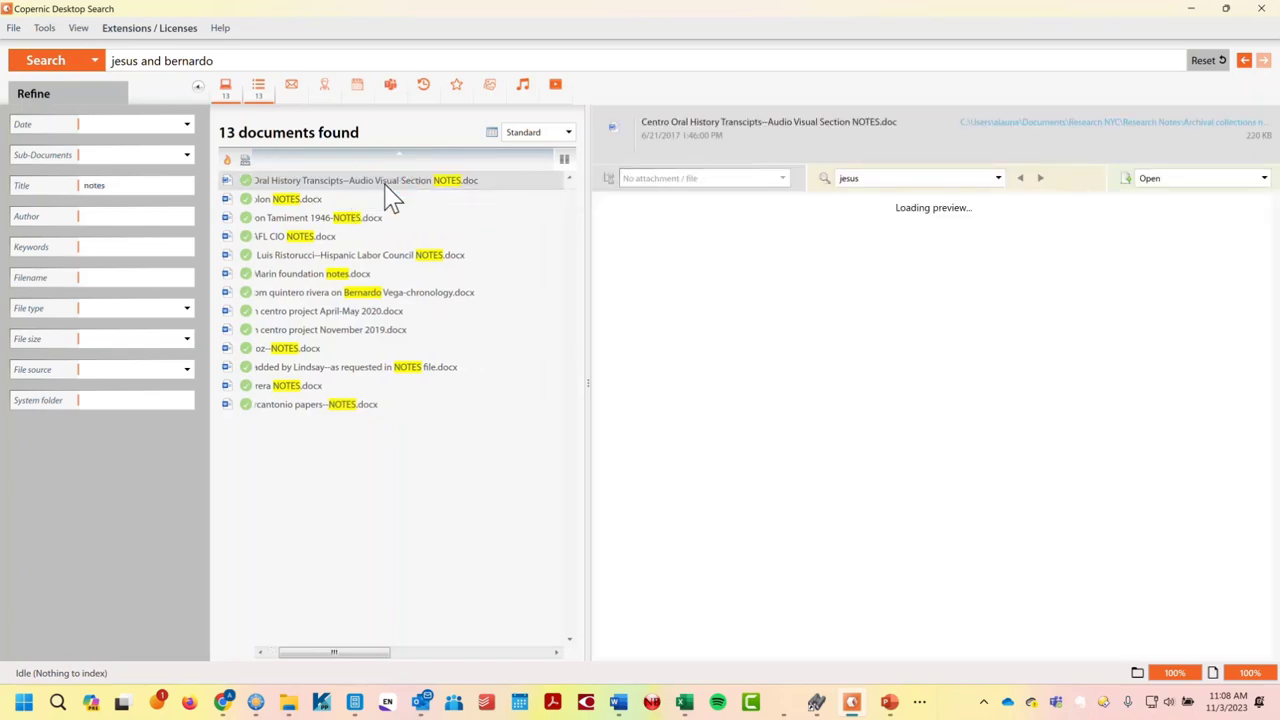
- Replace the "and" operator in the query with "near" and bring the beginnings of the resulting file names into view
double_click(150, 61)
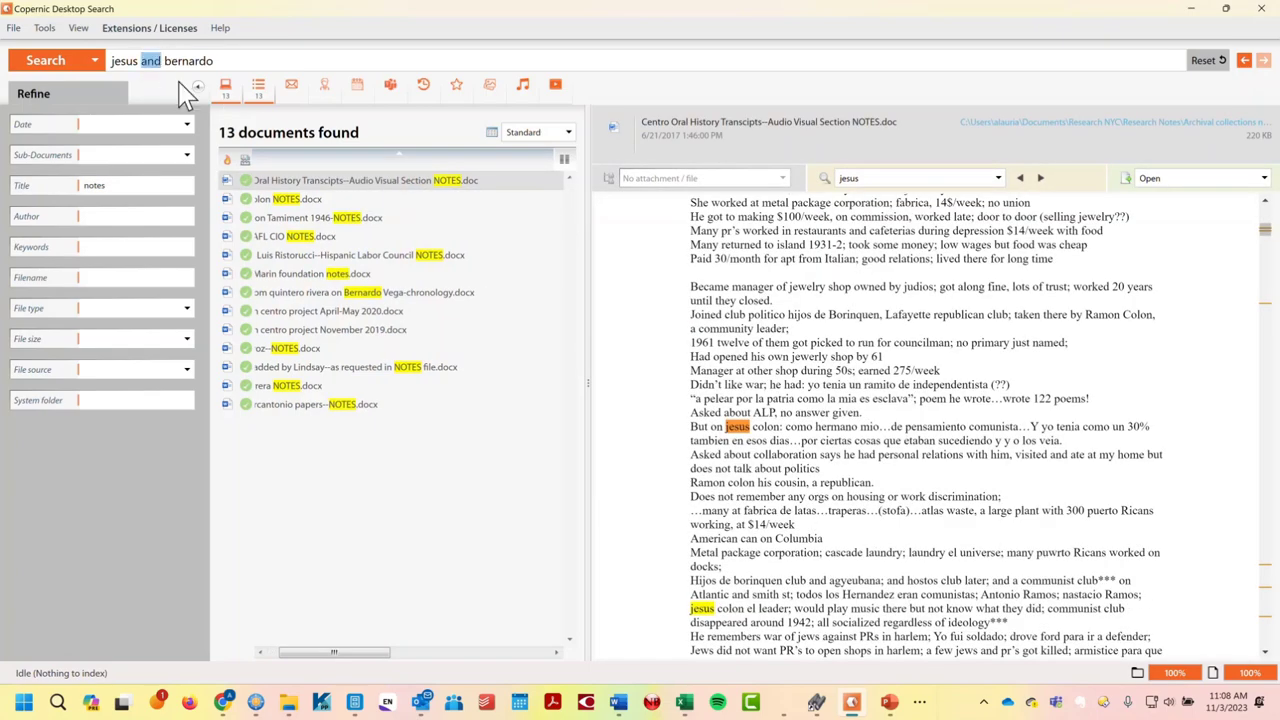
type("near")
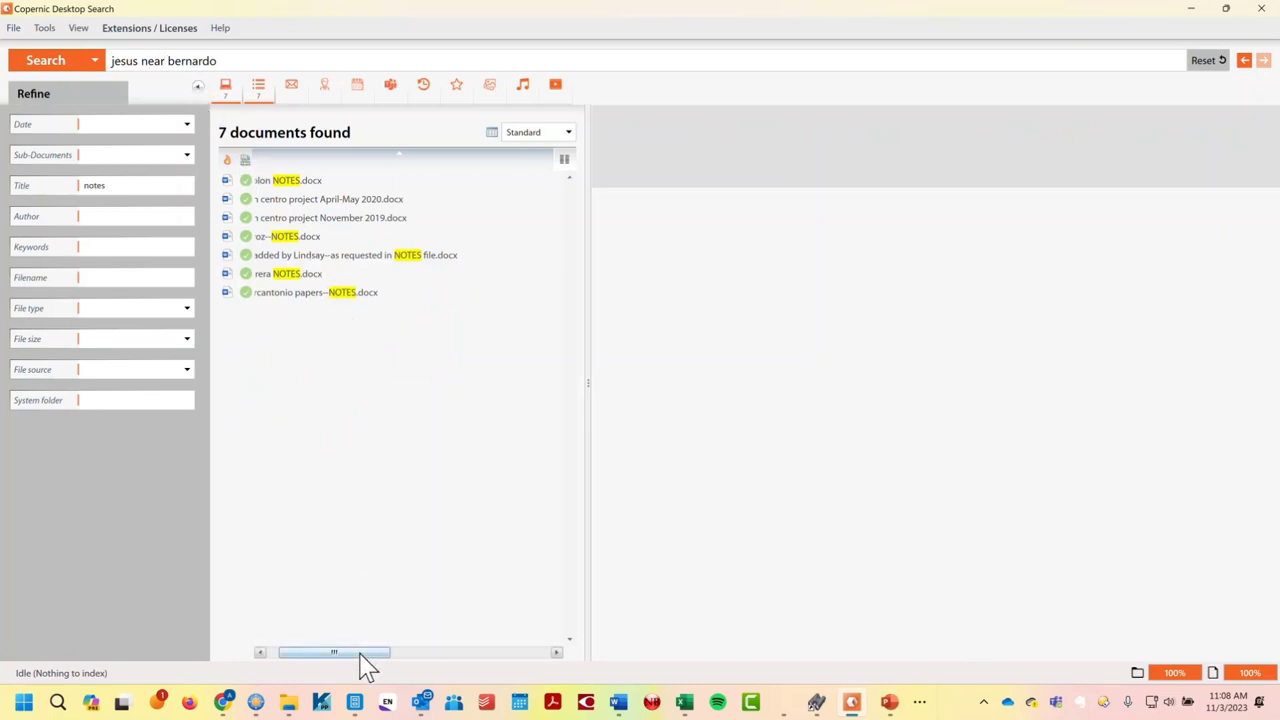
left_click_drag(357, 653, 308, 655)
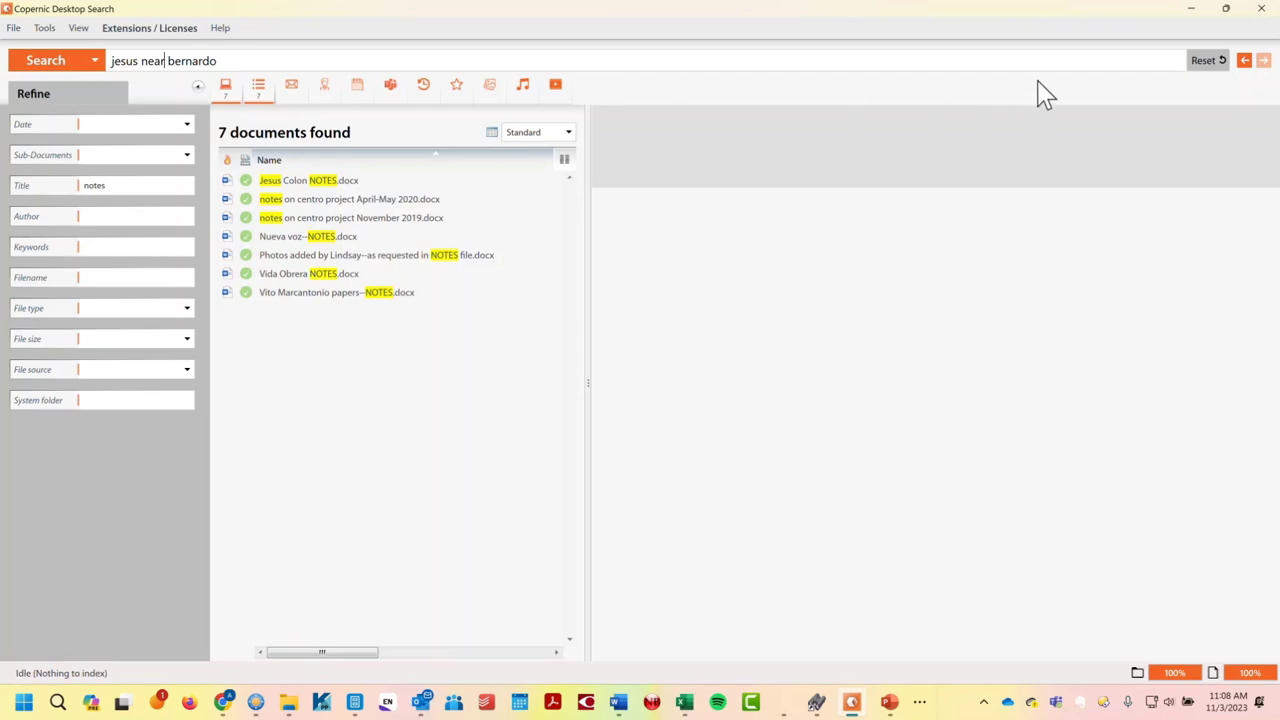
- Switch to the browser to review the Orbis feature list, and return to Copernic Desktop Search
key("alt+Tab")
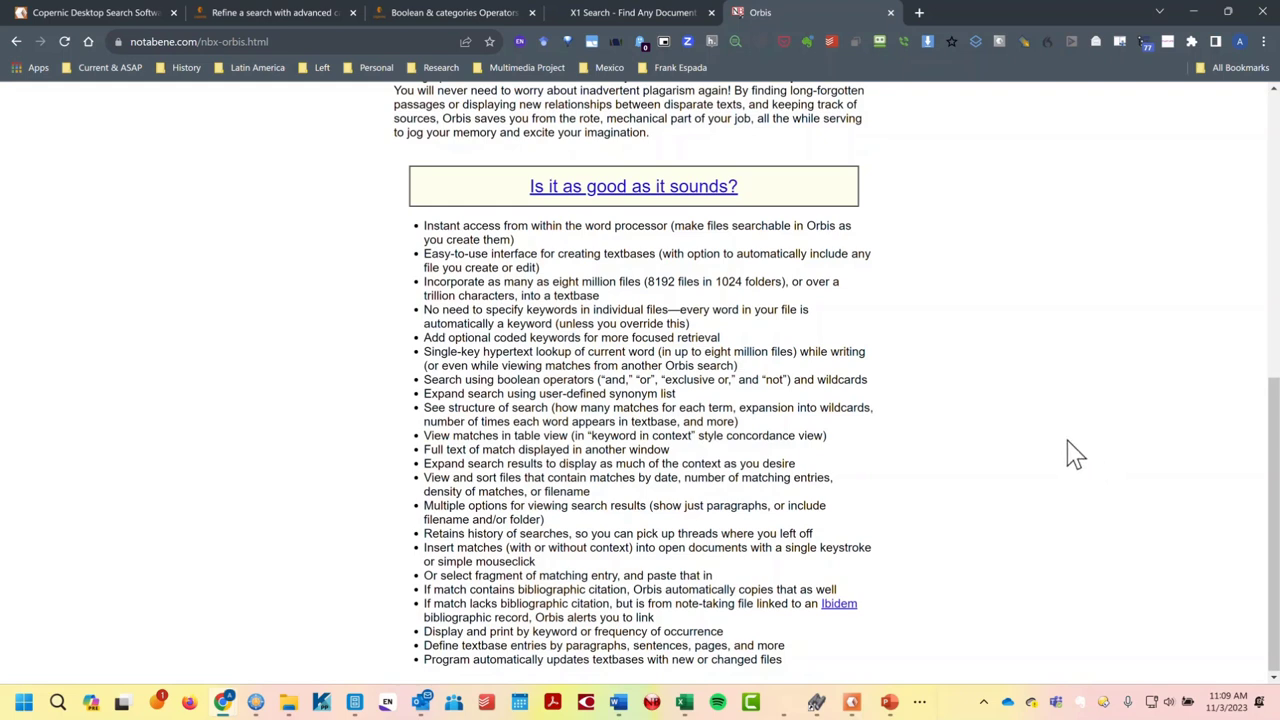
left_click(1272, 482)
mouse_move(1272, 500)
left_mouse_down()
mouse_move(1268, 410)
mouse_move(1265, 482)
left_mouse_up()
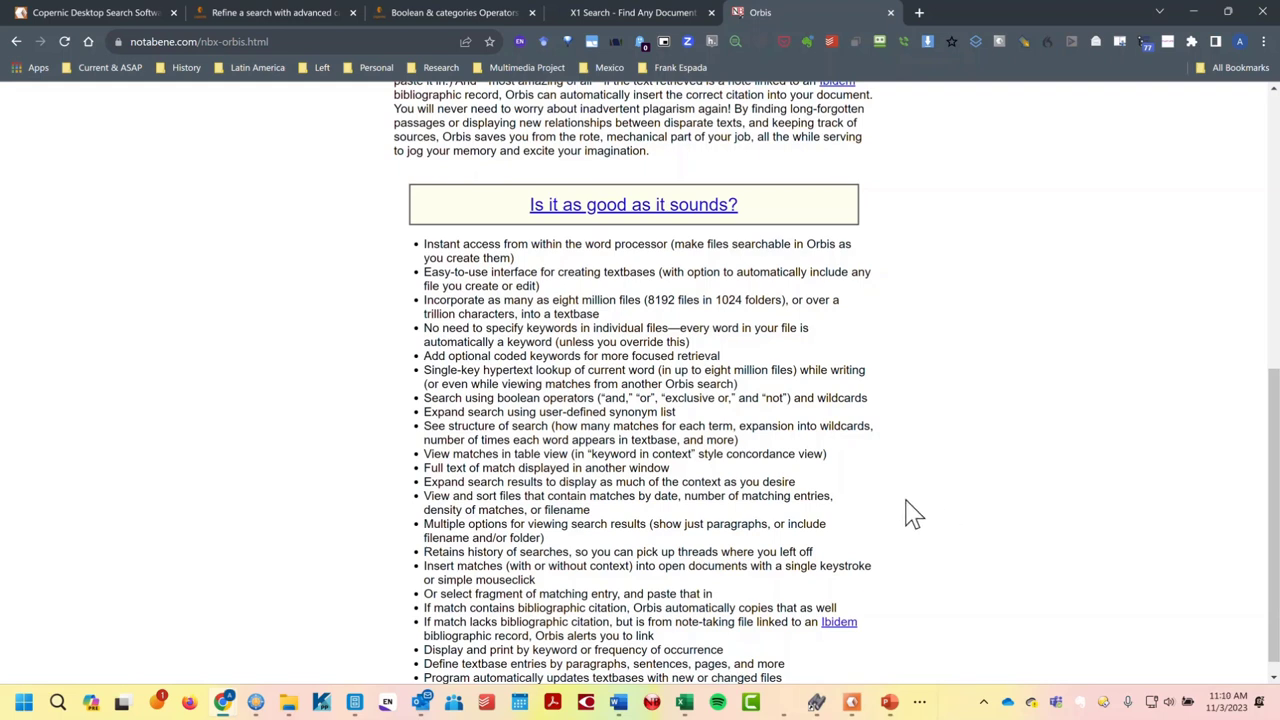
mouse_move(890, 704)
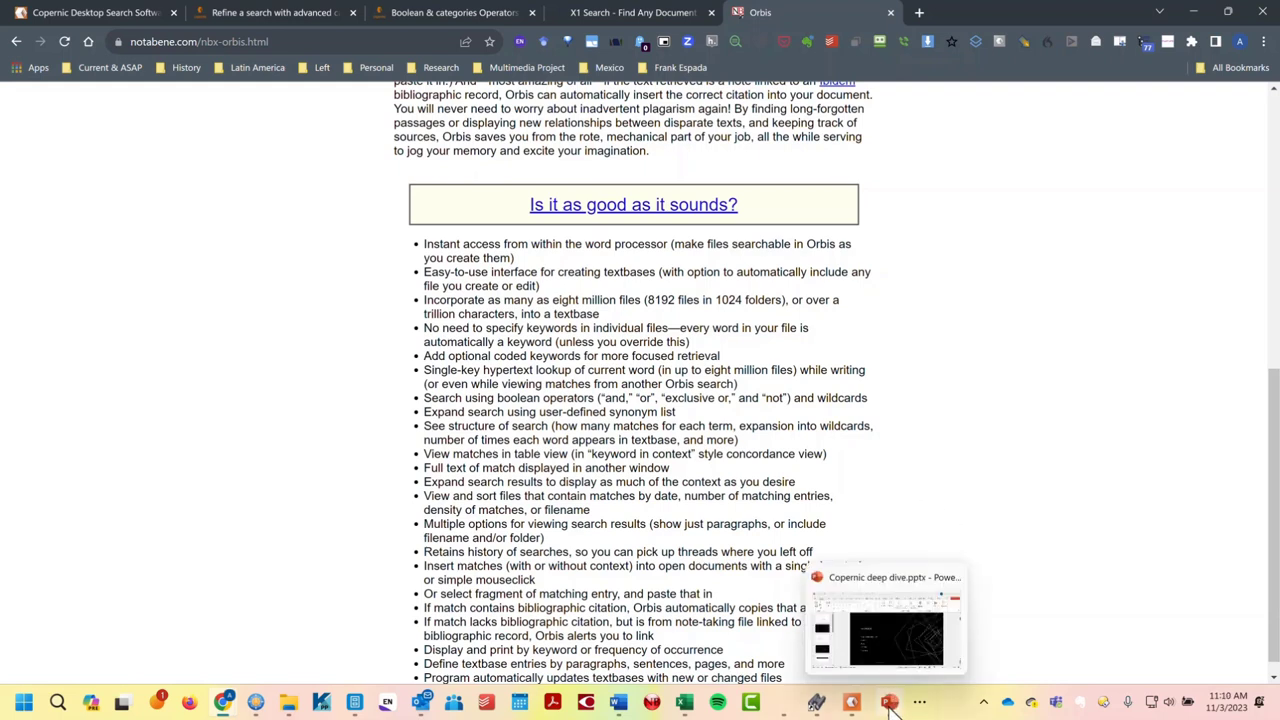
left_click(851, 703)
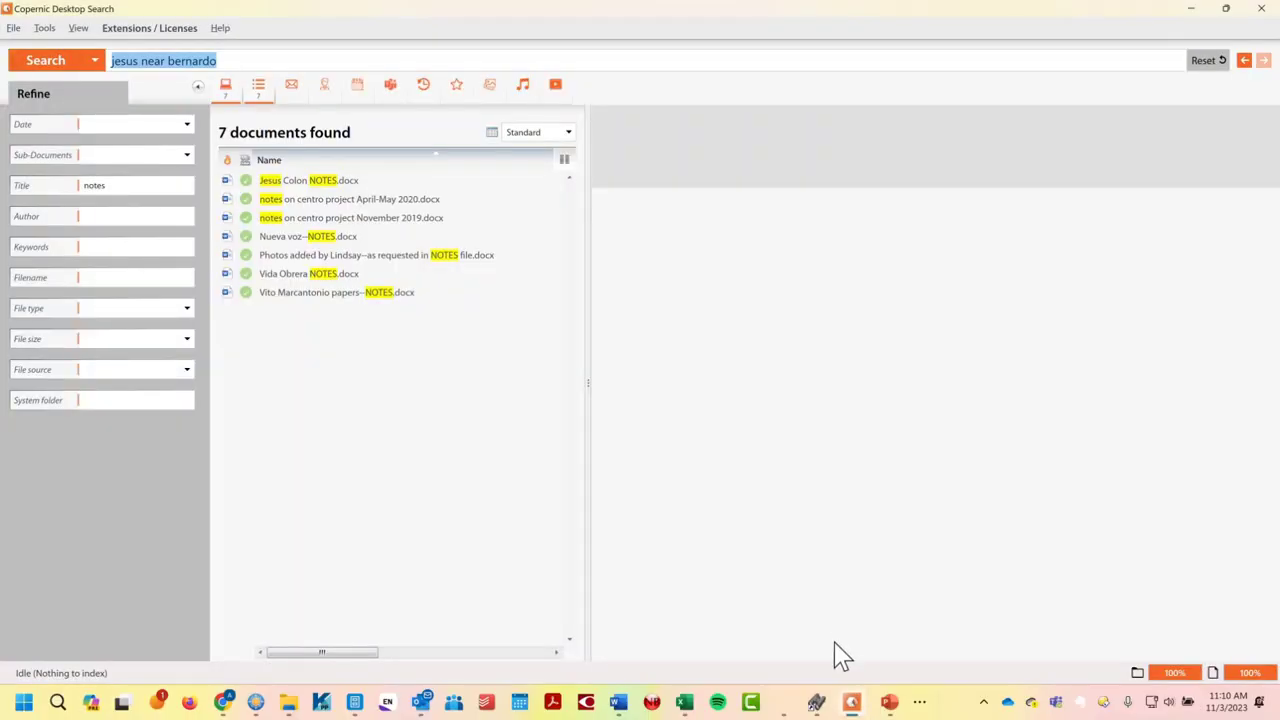
mouse_move(860, 710)
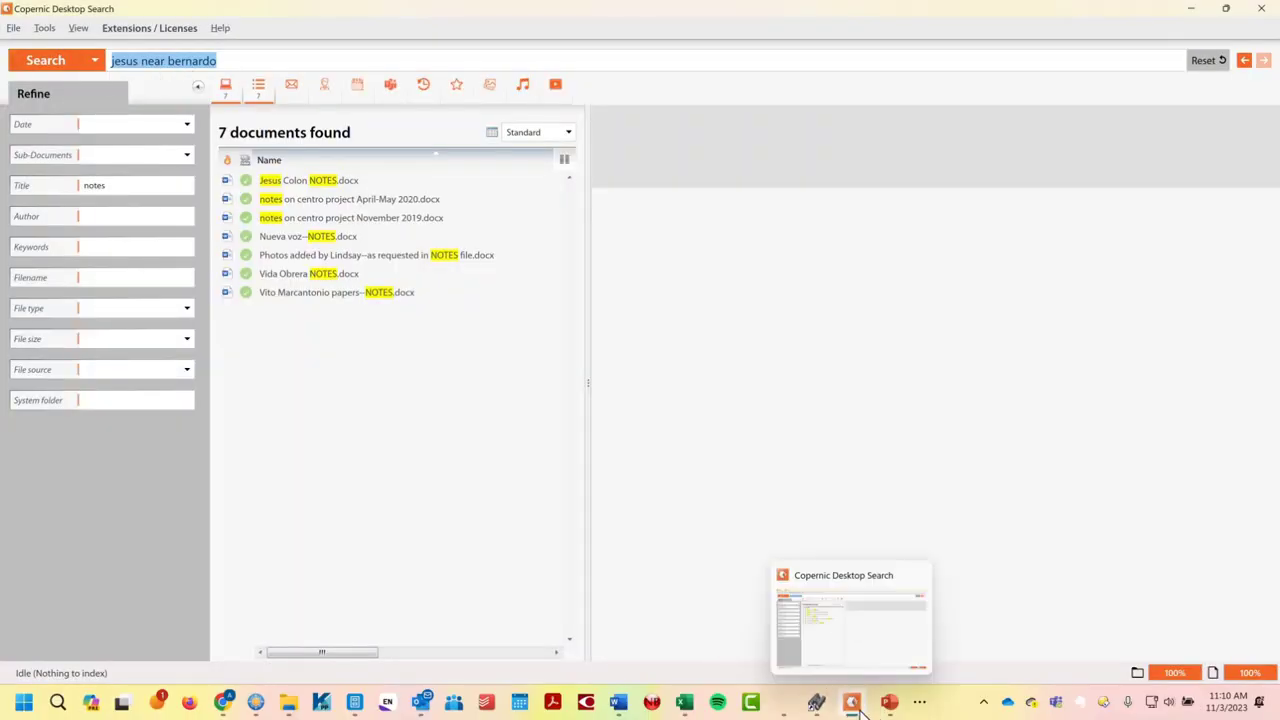